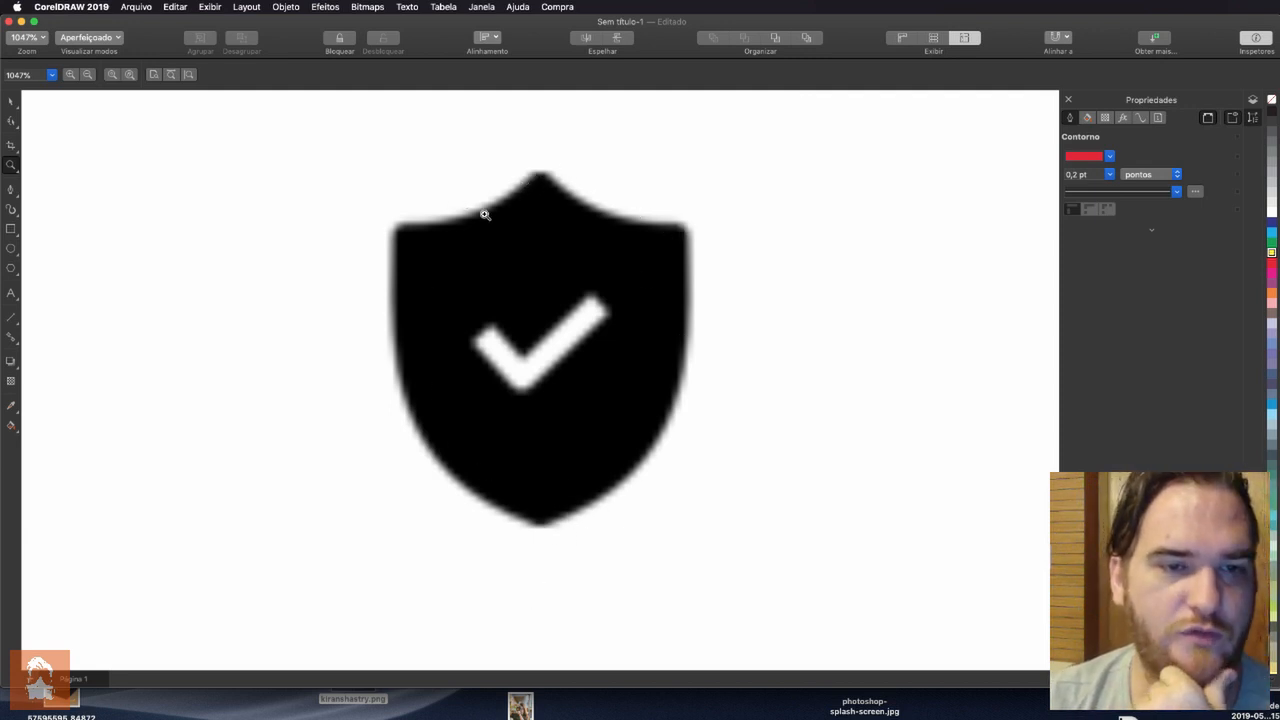
Draw a closed four-point shape with the Pen tool through the shield's top peak, upper-right corner, bottom tip and upper-left corner
left_click(9, 191)
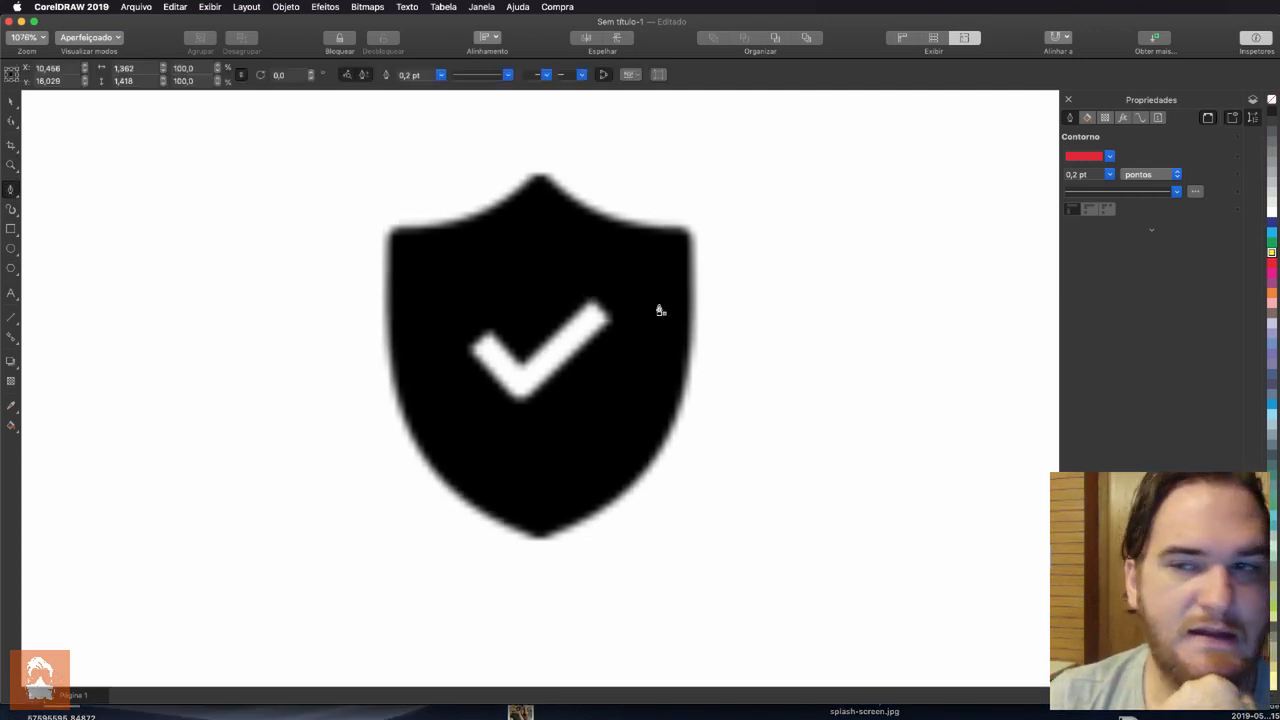
left_click(540, 173)
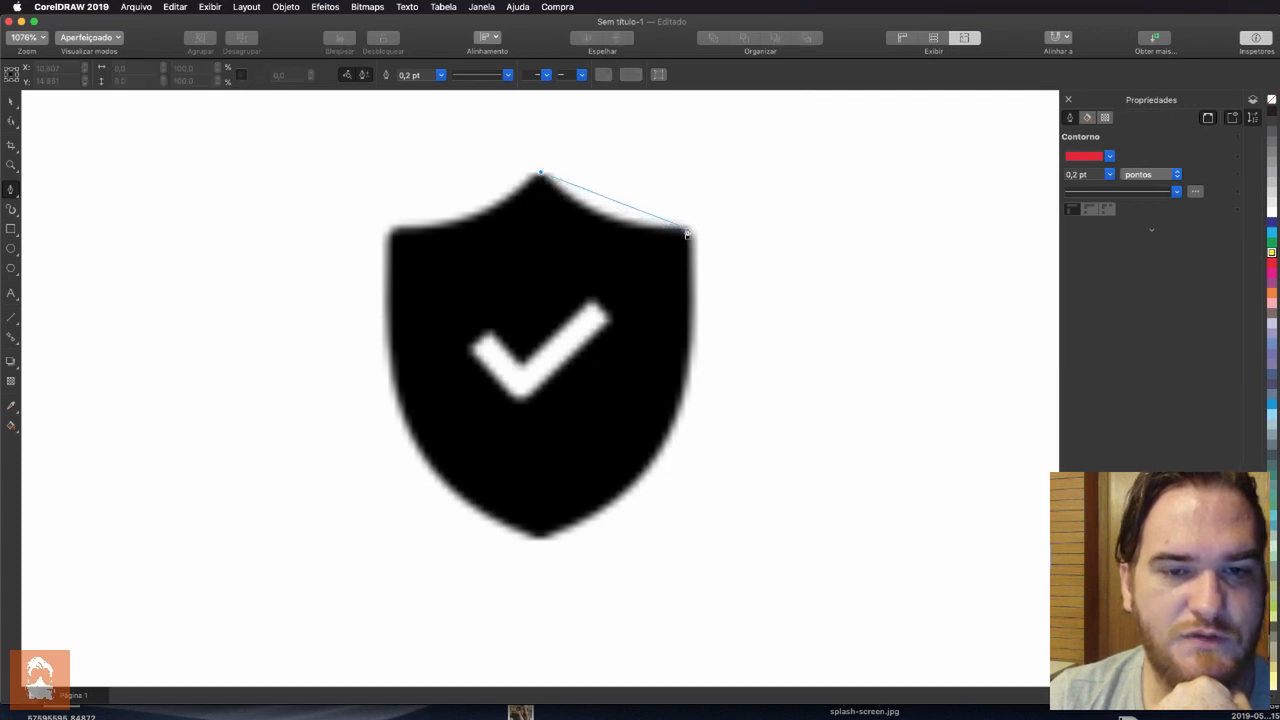
left_click(689, 233)
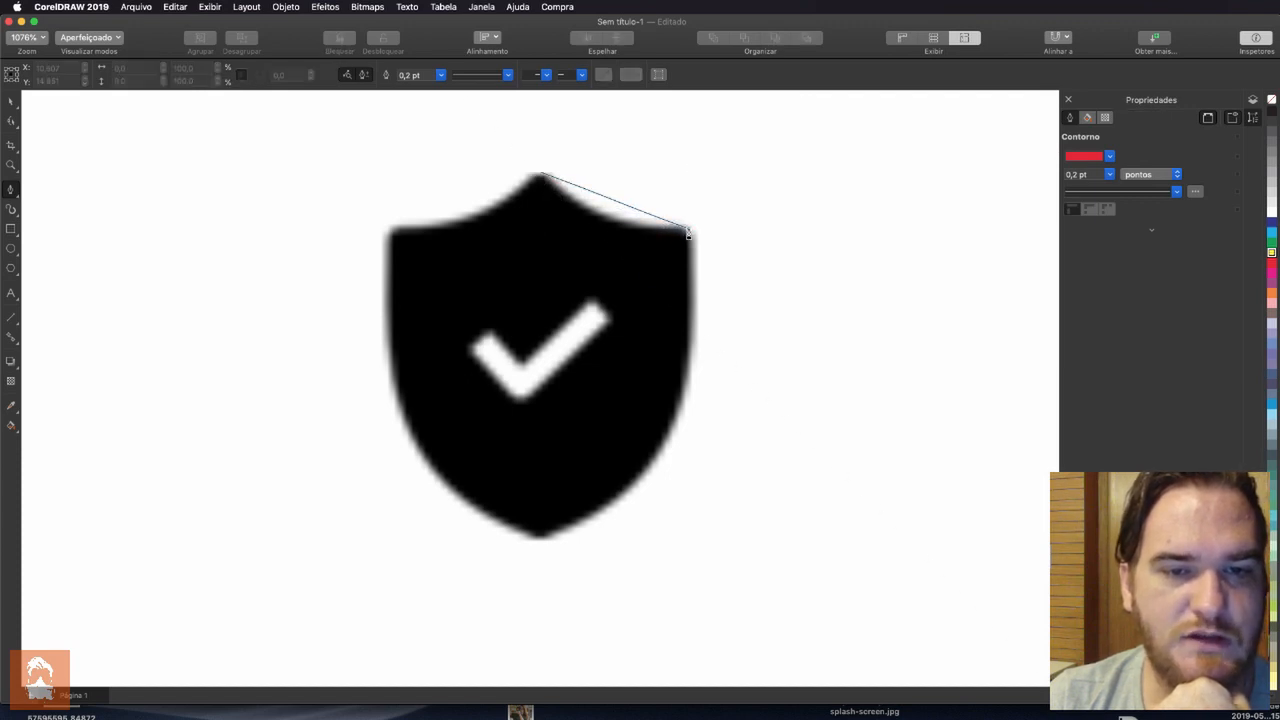
left_click(539, 540)
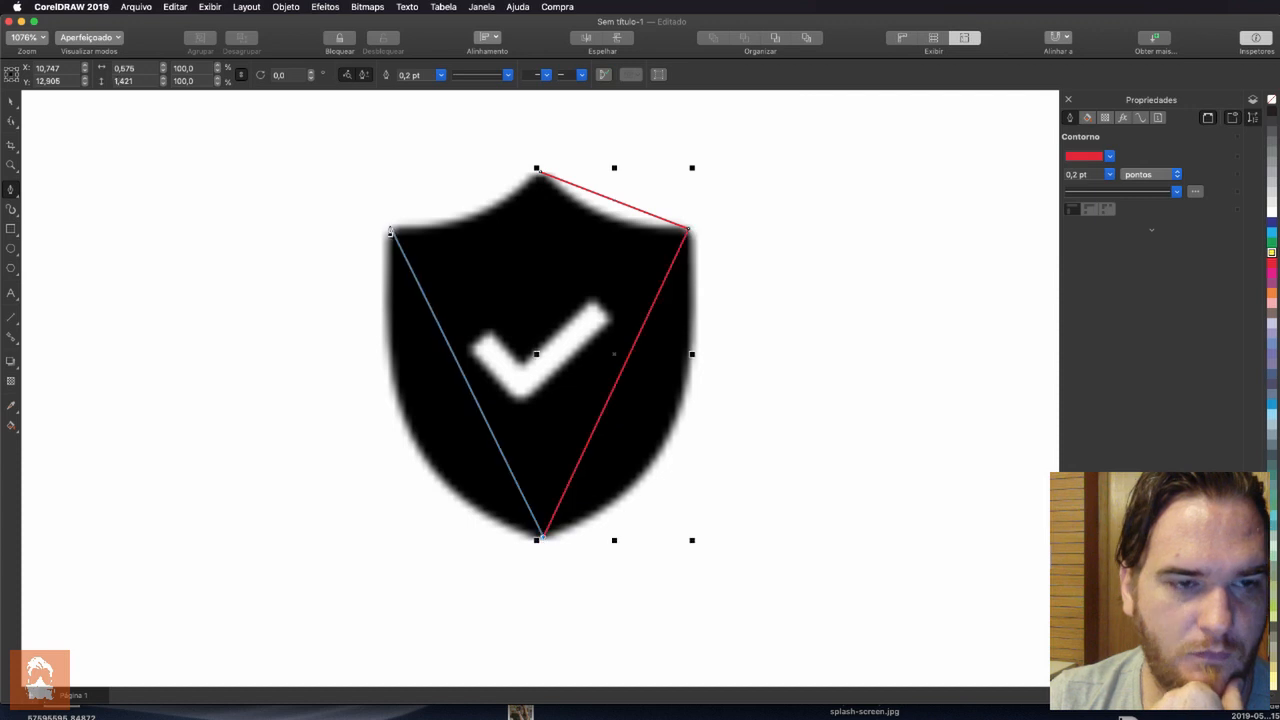
left_click(388, 232)
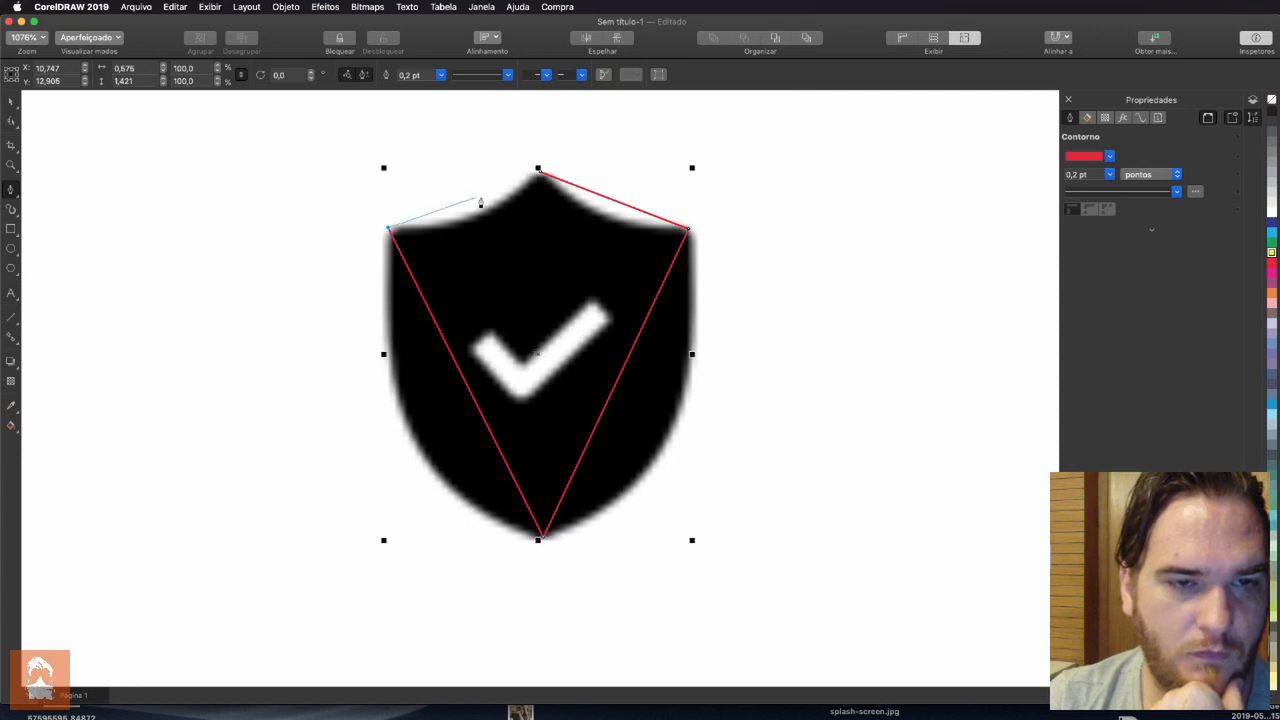
left_click(540, 173)
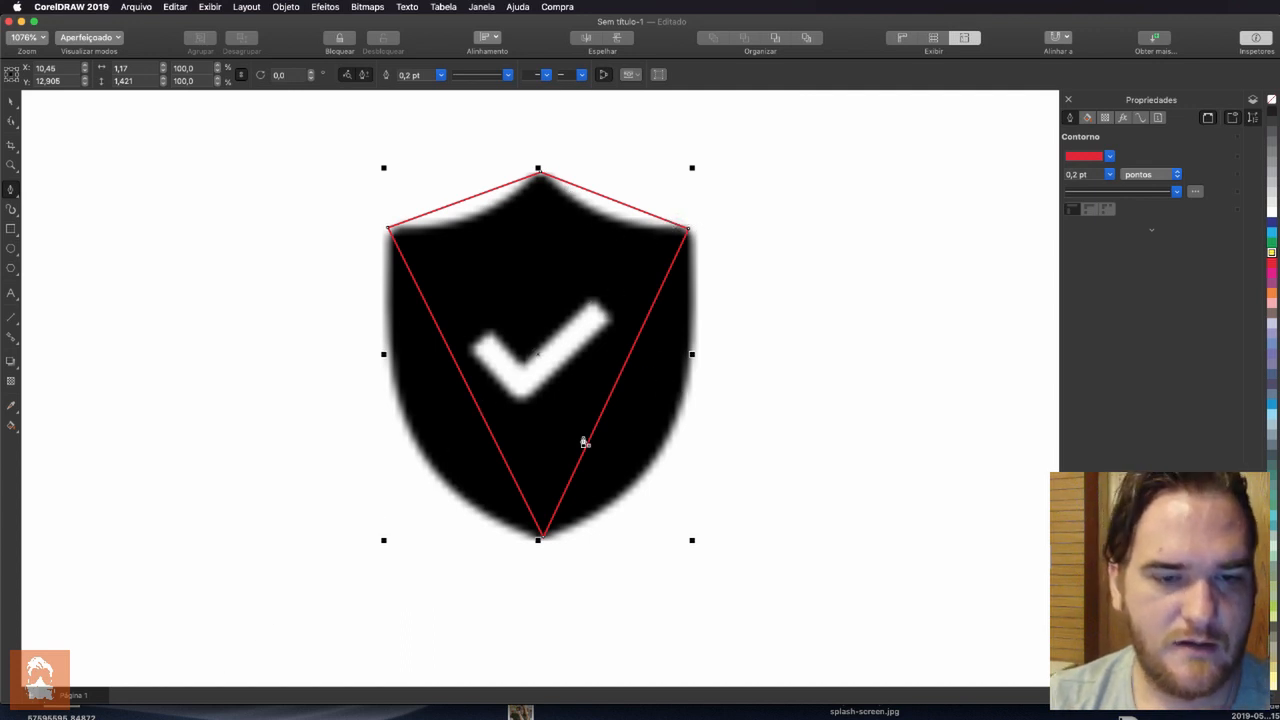
Adjust the upper-right node of the outline with the Shape tool so it sits on the shield's corner
left_click(14, 121)
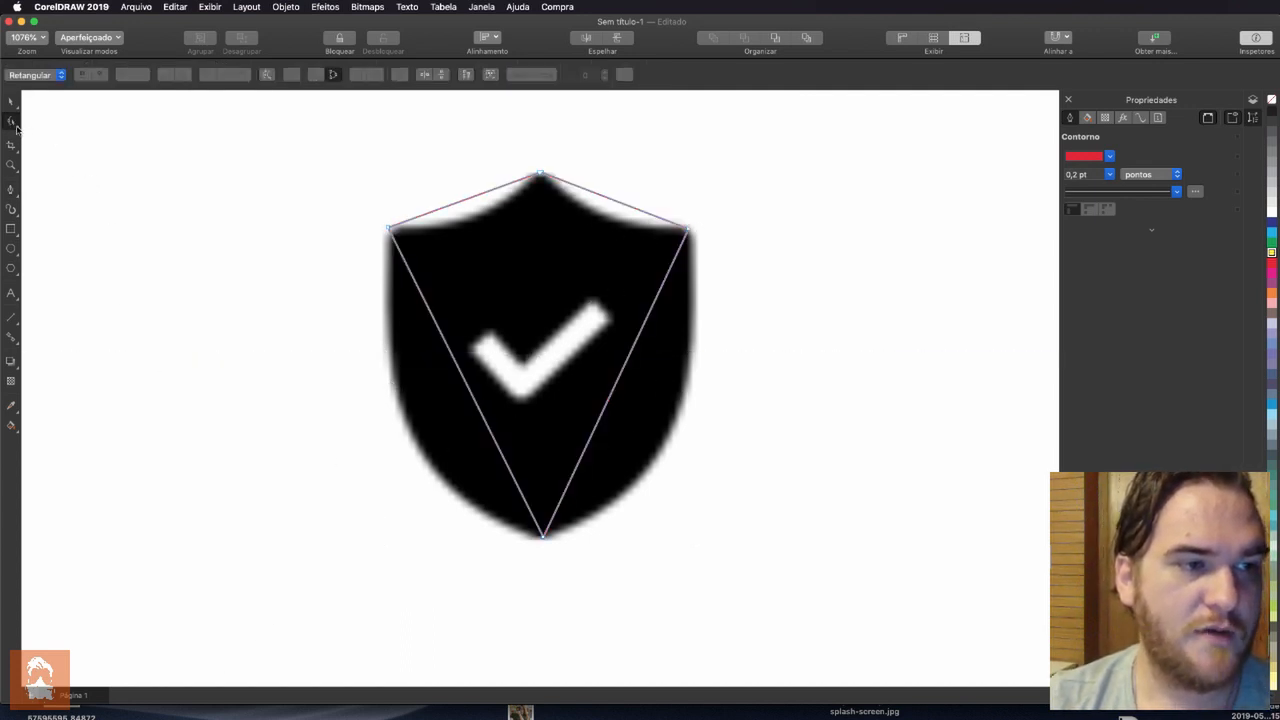
left_click(16, 128)
left_click(56, 121)
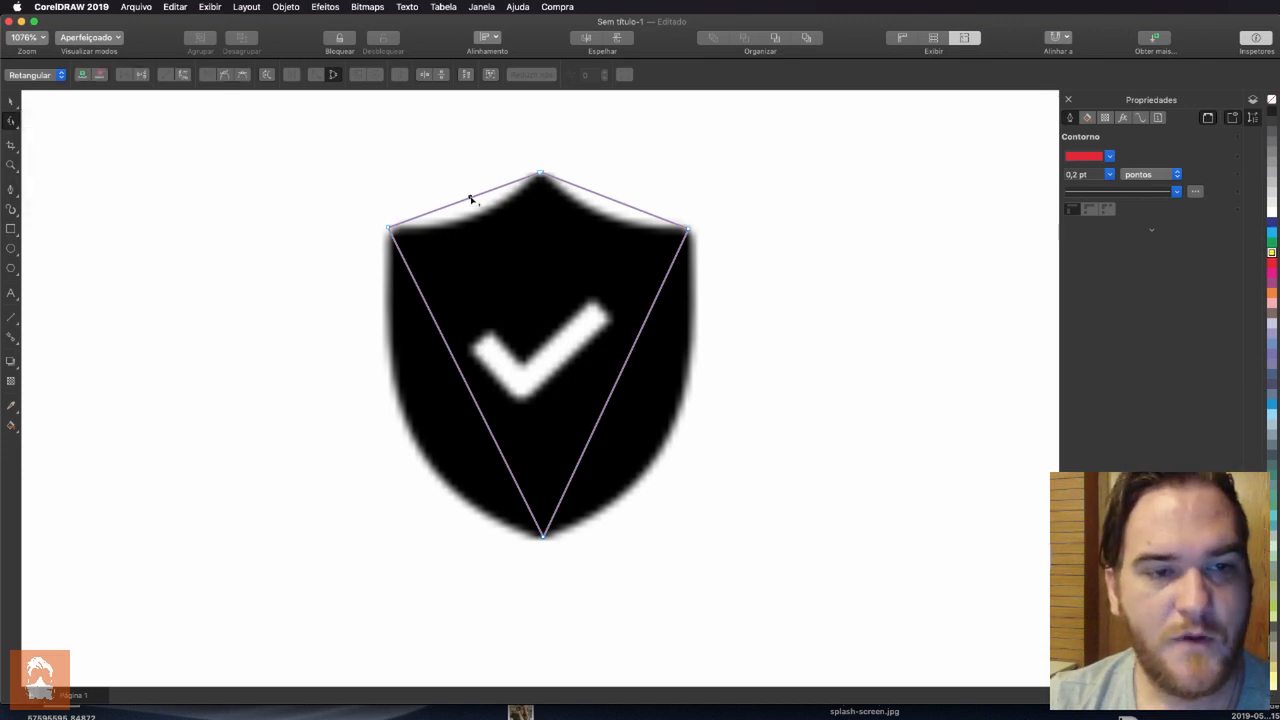
left_click(689, 229)
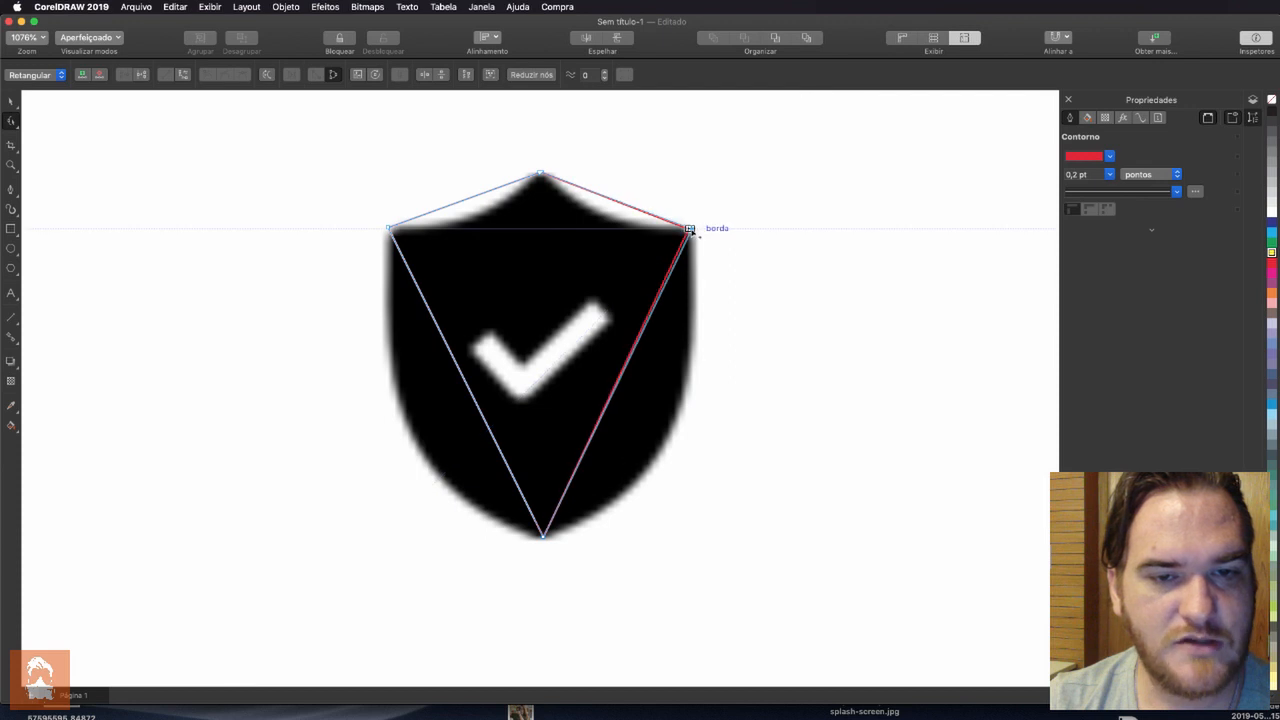
left_click_drag(690, 229, 688, 228)
Convert the outline's upper-left edge to a curve and bend it inward to follow the shield's concave edge
left_click(467, 200)
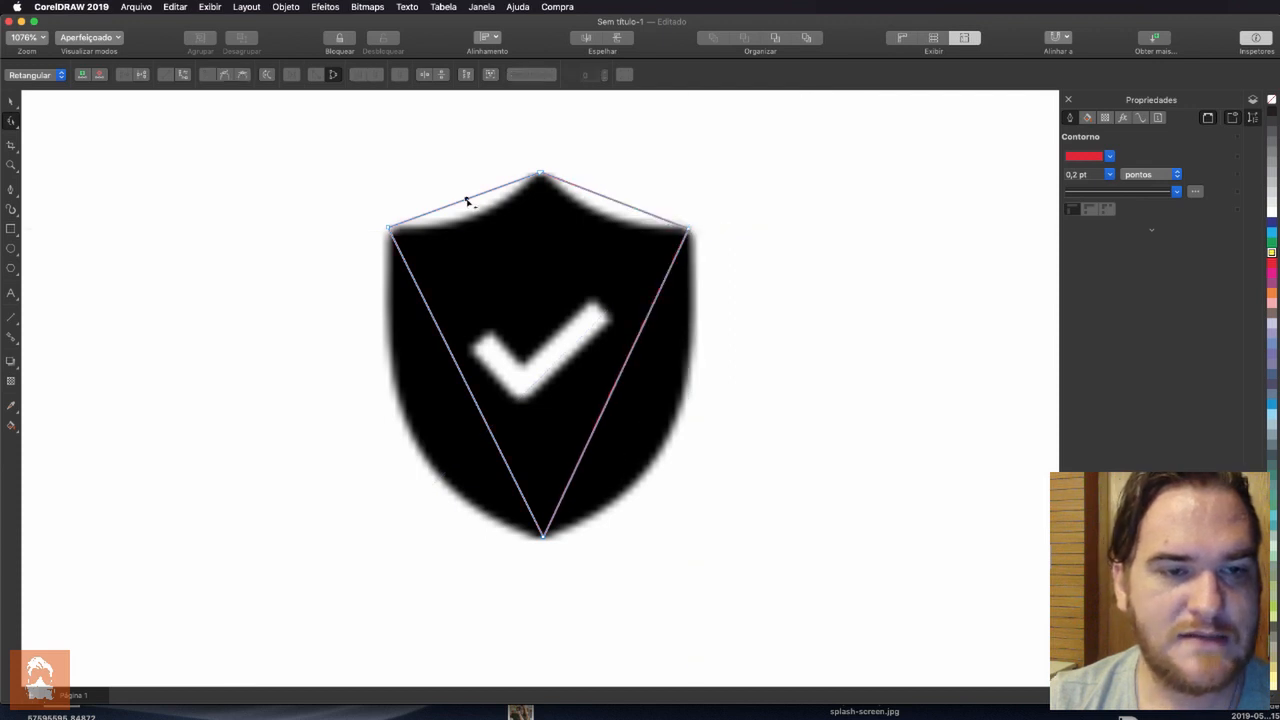
left_click(615, 201)
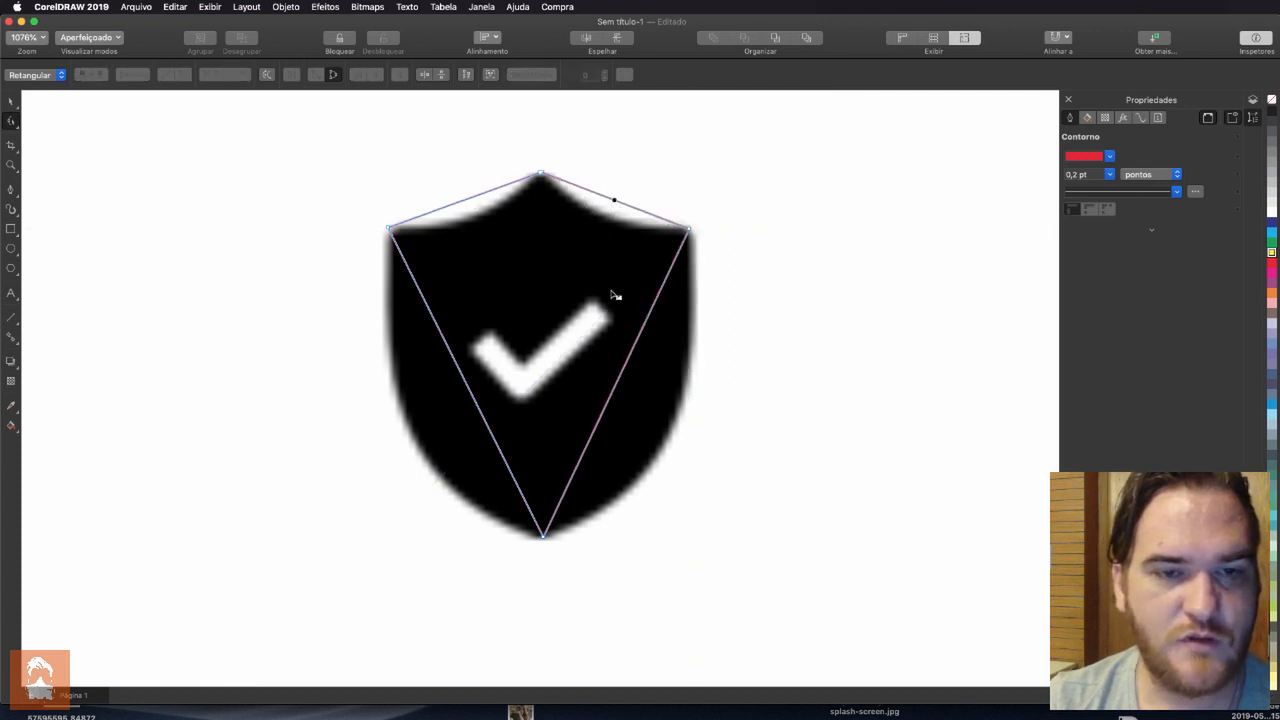
left_click(619, 376)
left_click(463, 373)
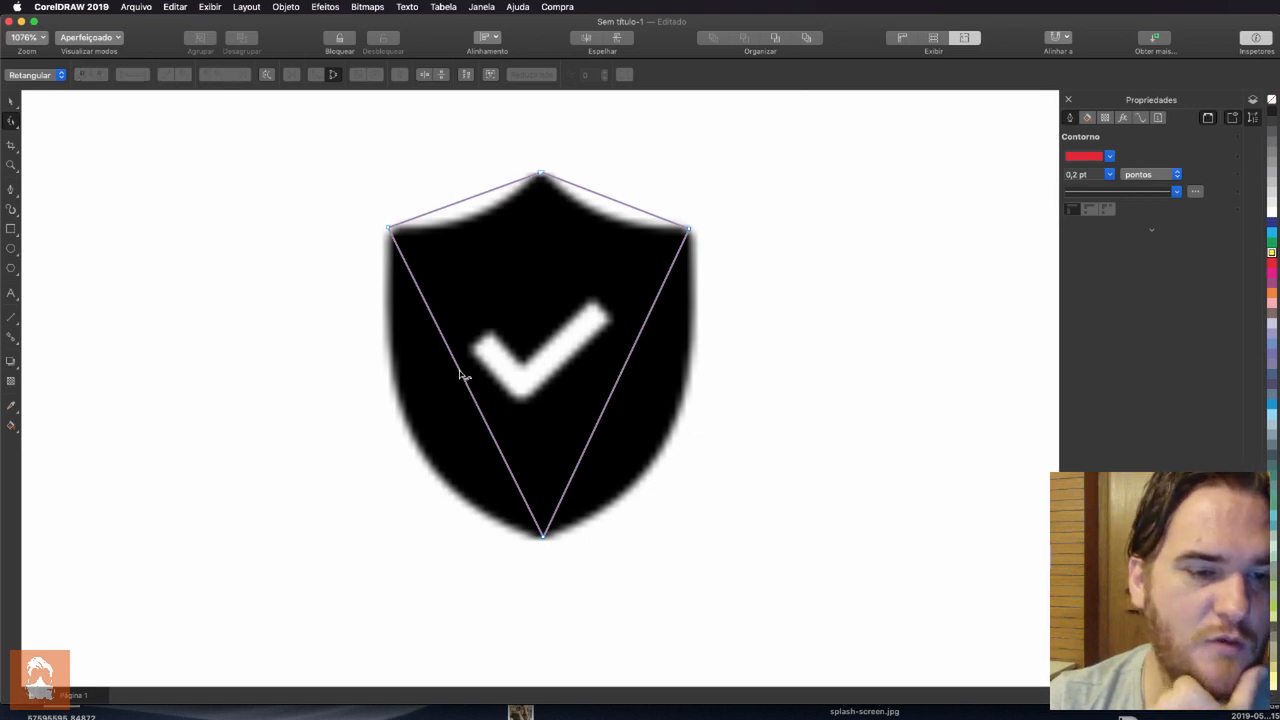
left_click(467, 199)
right_click(467, 200)
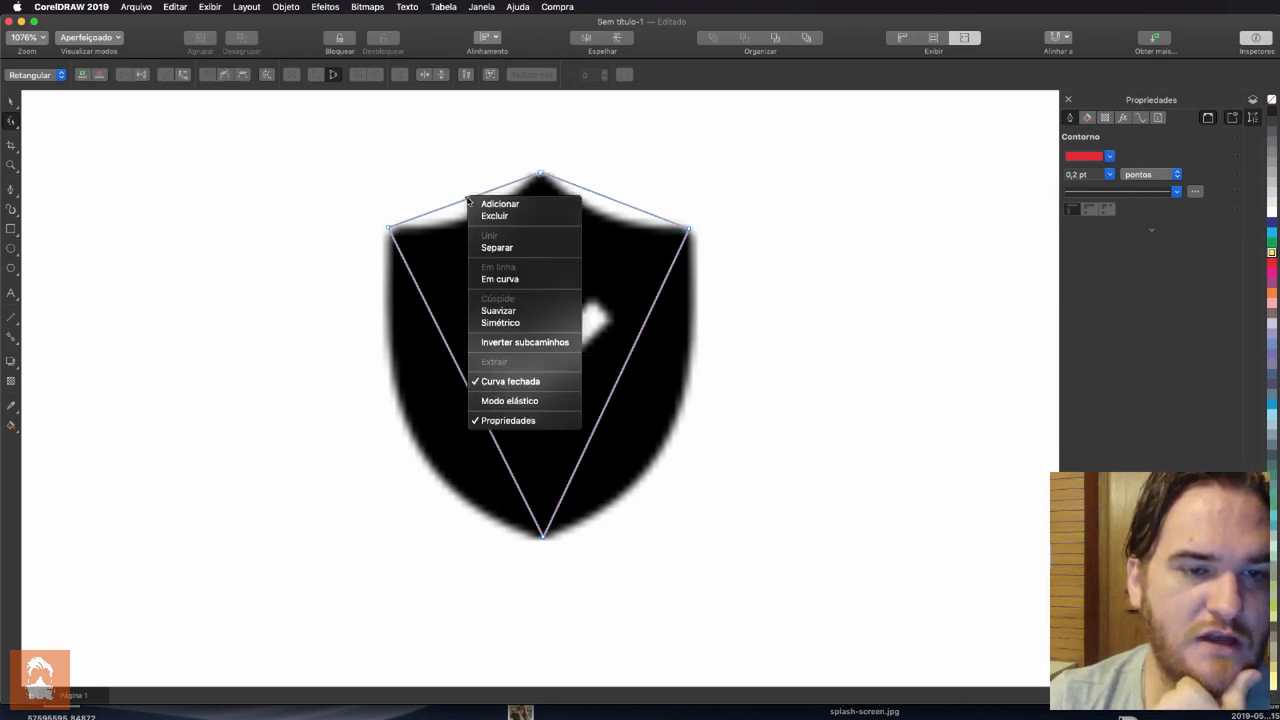
left_click(502, 280)
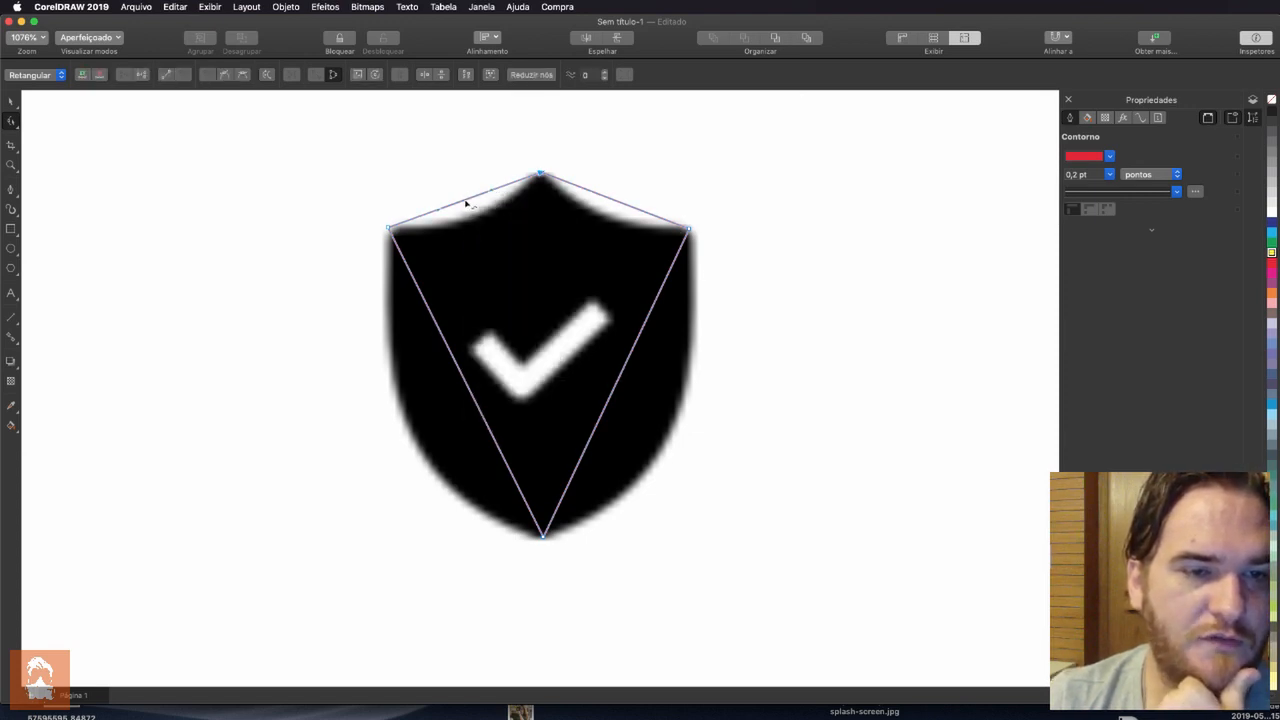
left_click_drag(466, 201, 474, 221)
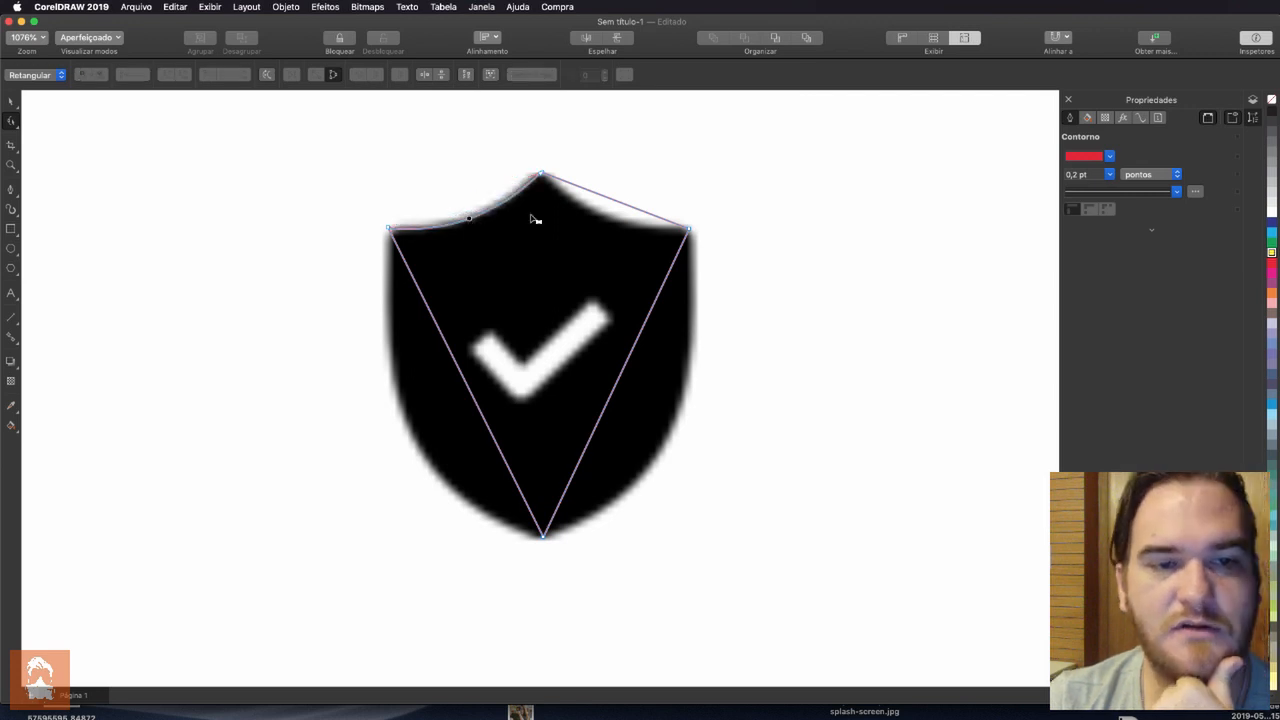
Convert the outline's upper-right edge to a curve and bend it inward along the shield
right_click(617, 204)
left_click(640, 284)
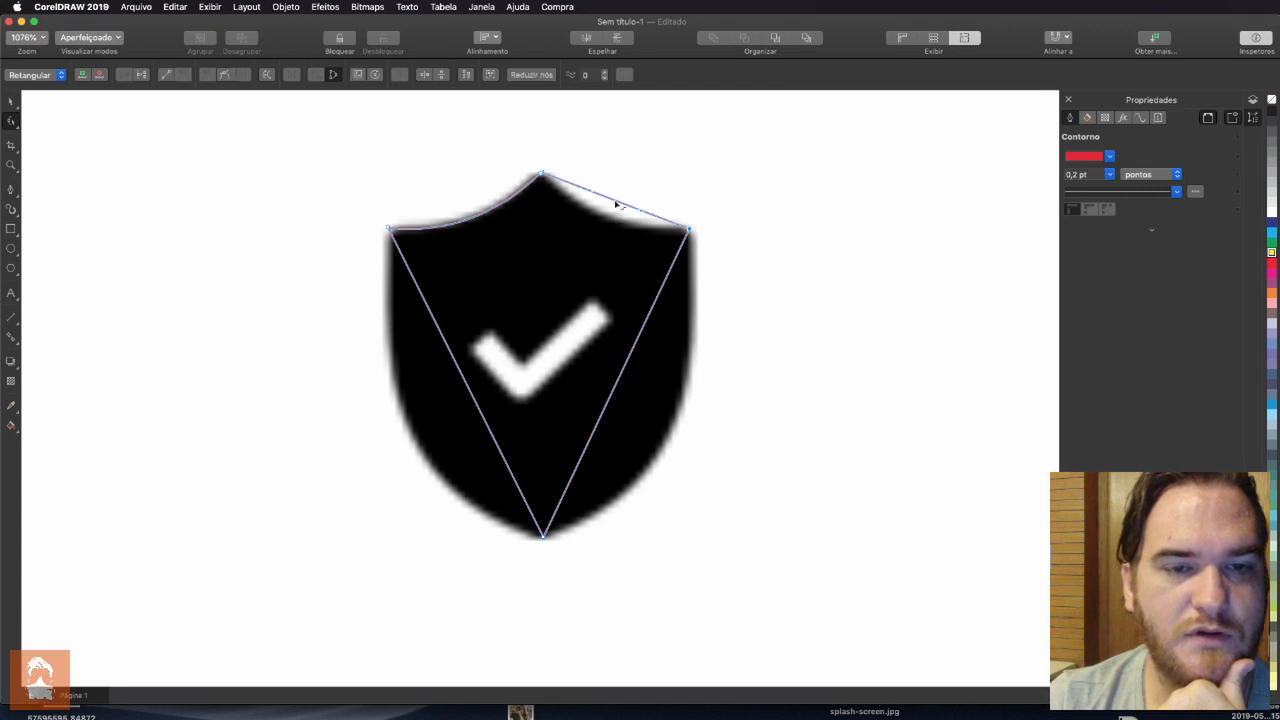
left_click_drag(617, 204, 616, 219)
Convert the long right side of the outline to a curve and bend it outward to match the shield
right_click(624, 368)
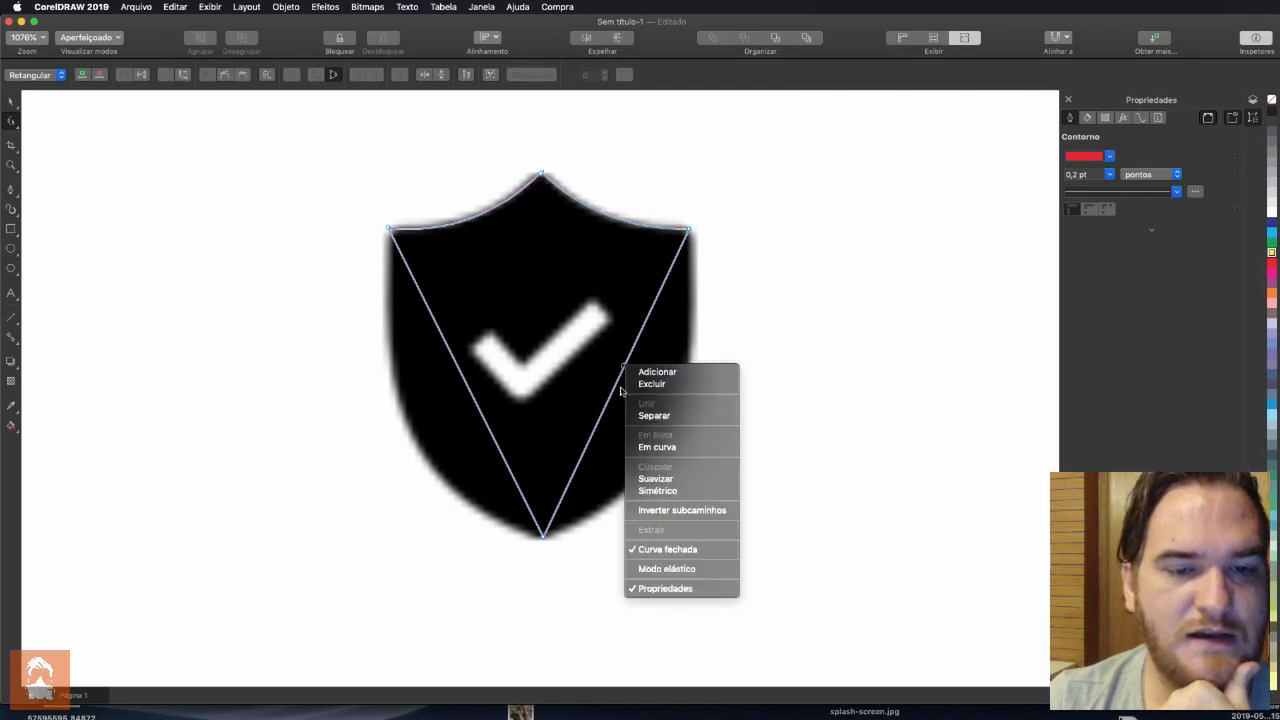
right_click(617, 387)
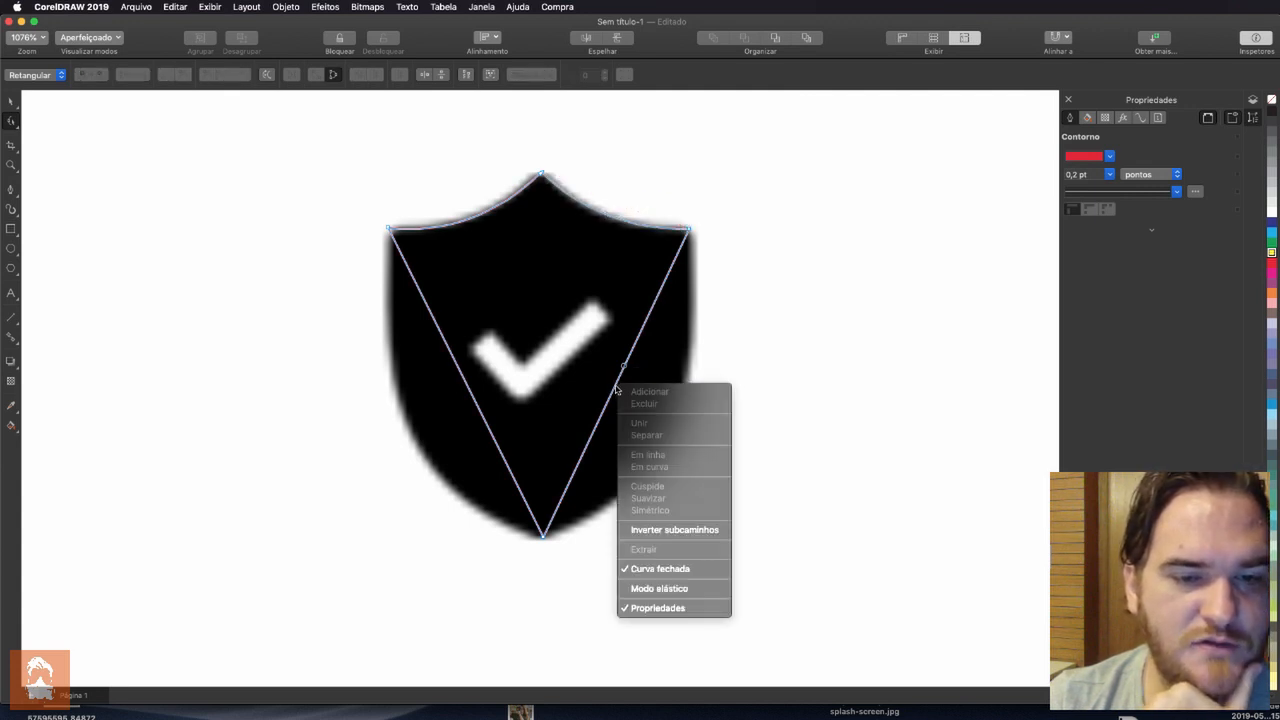
left_click(623, 380)
left_click_drag(623, 380, 669, 432)
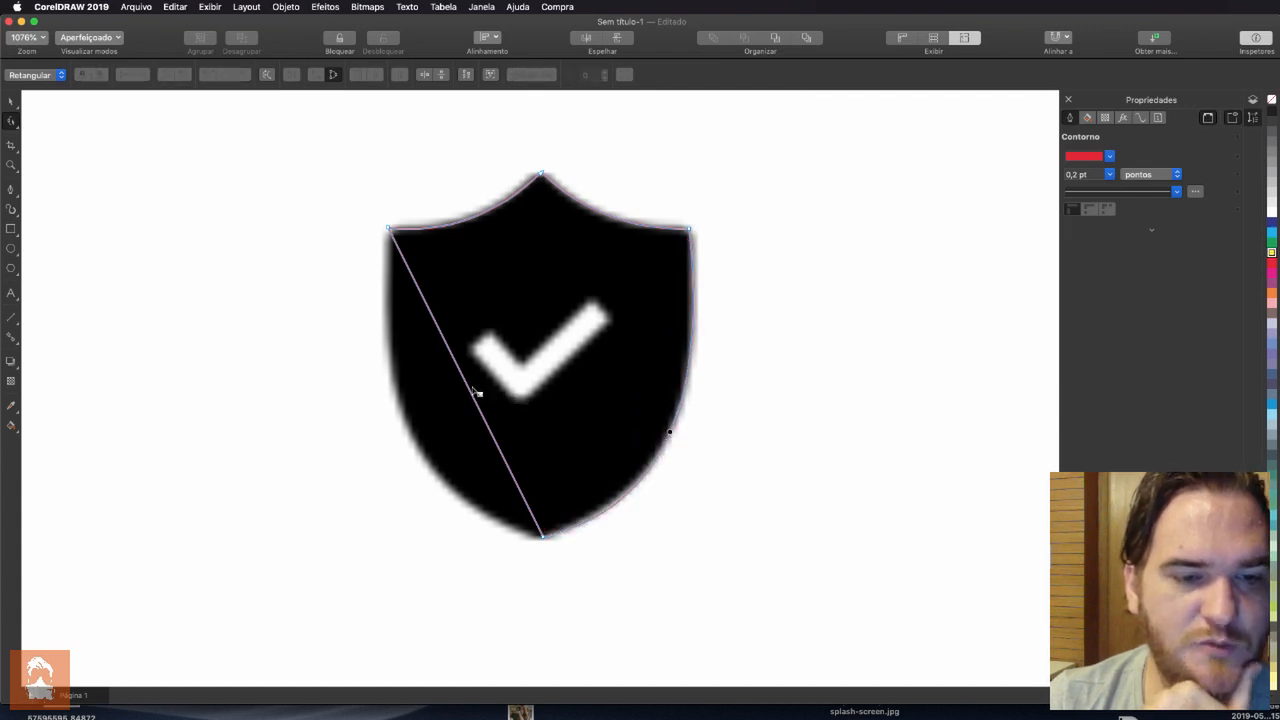
Convert the long left side to a curve, bend it outward along the shield, and fill the shape yellow
right_click(471, 391)
left_click(500, 469)
left_click_drag(450, 355, 418, 443)
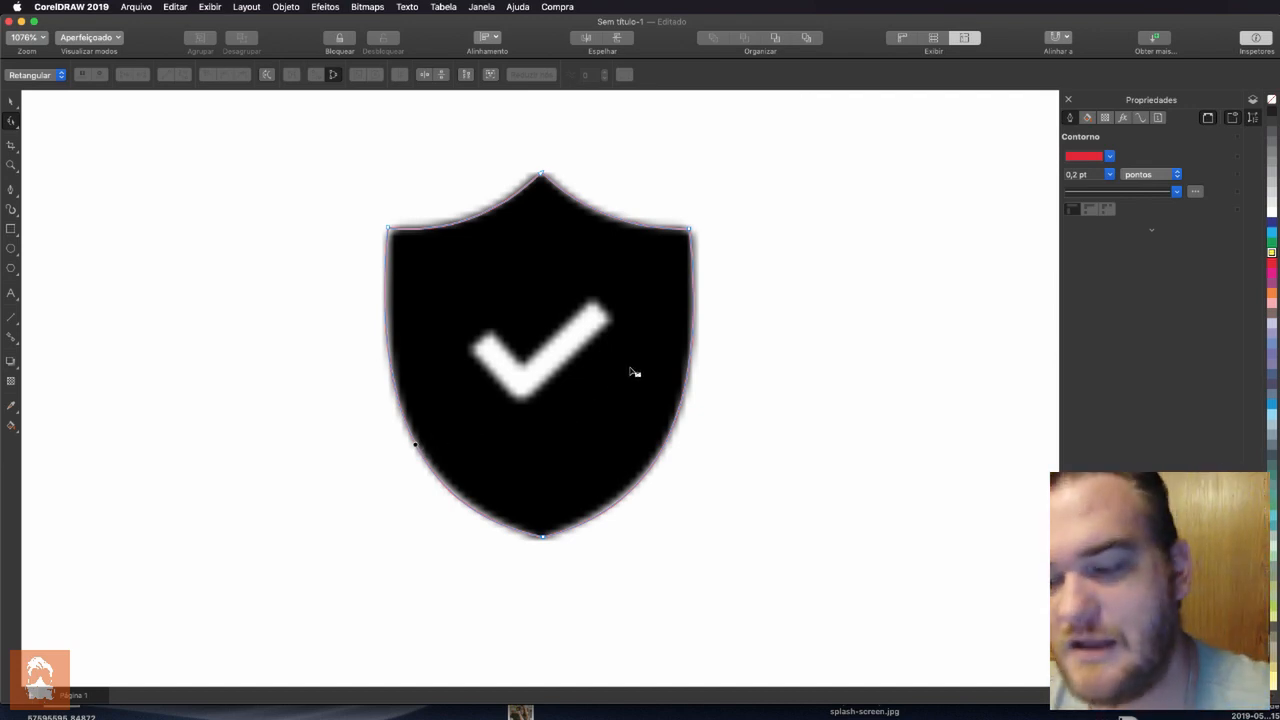
left_click(1271, 253)
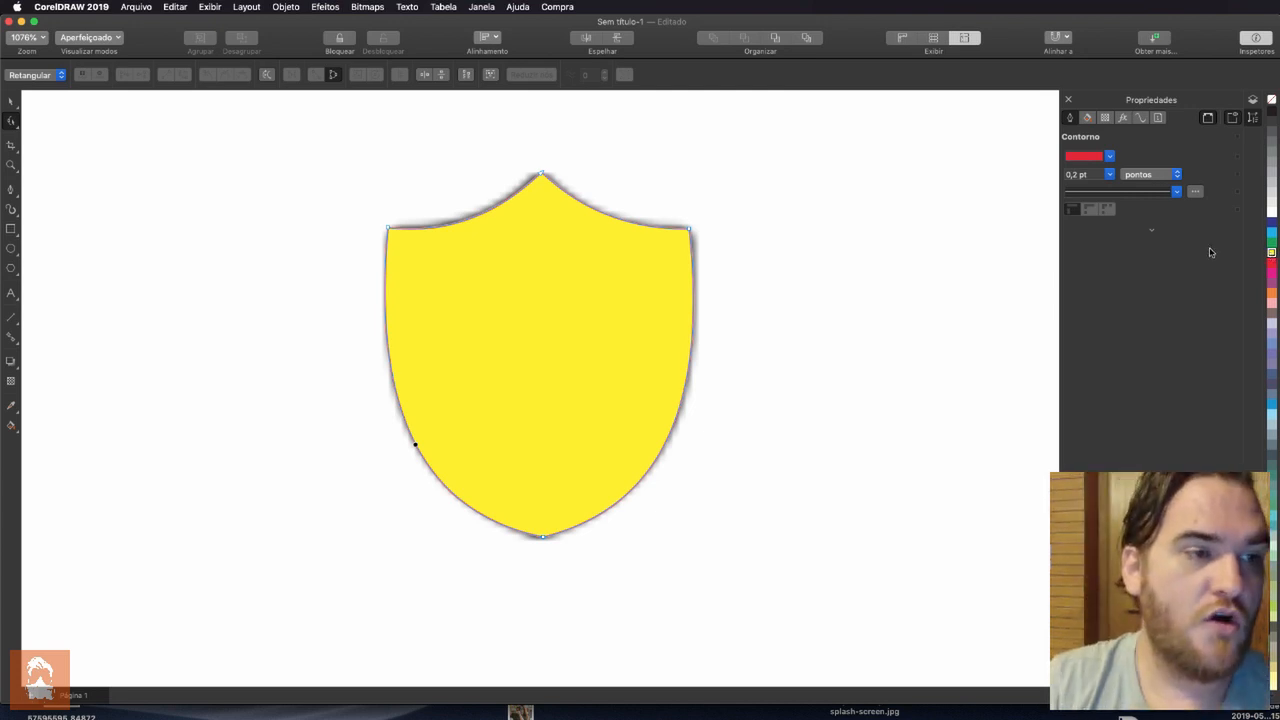
Reshape the shield's right side by moving its curve handles out and back, and adjust the segment to the icon's edge
left_click(543, 538)
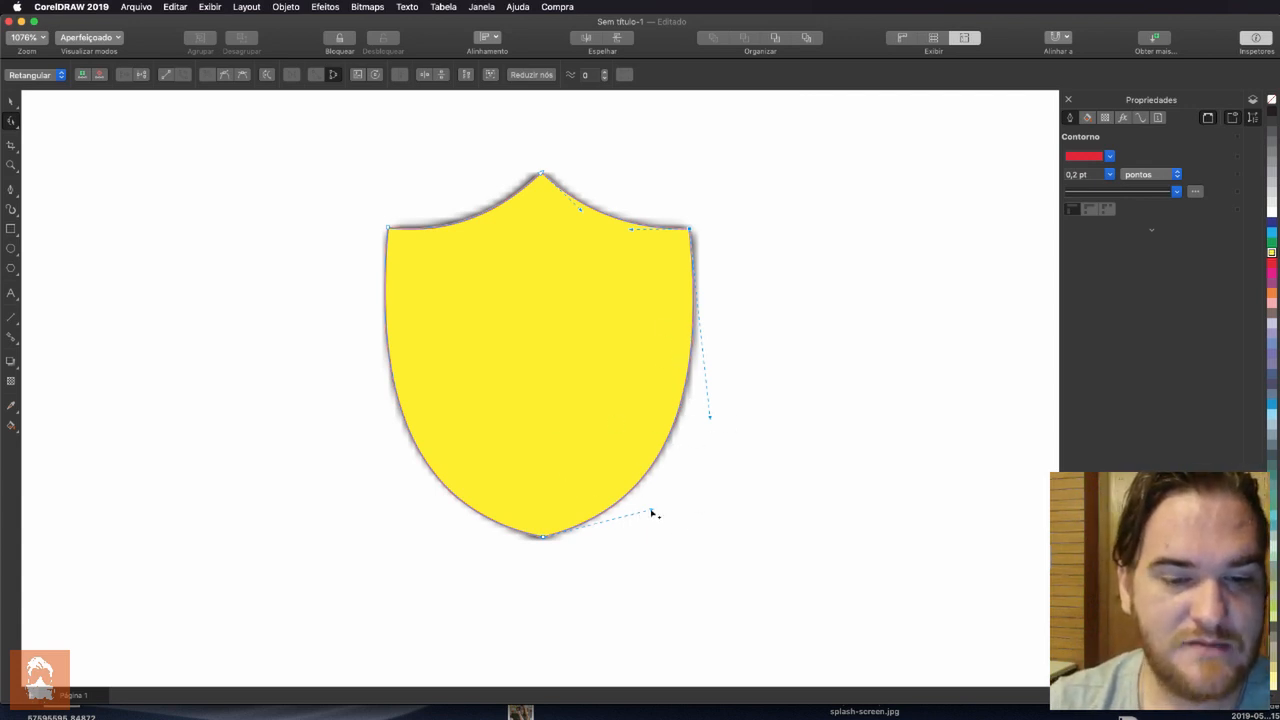
mouse_move(652, 513)
left_mouse_down()
mouse_move(669, 529)
mouse_move(754, 543)
mouse_move(883, 531)
mouse_move(569, 537)
mouse_move(645, 521)
left_mouse_up()
left_click_drag(709, 416, 771, 258)
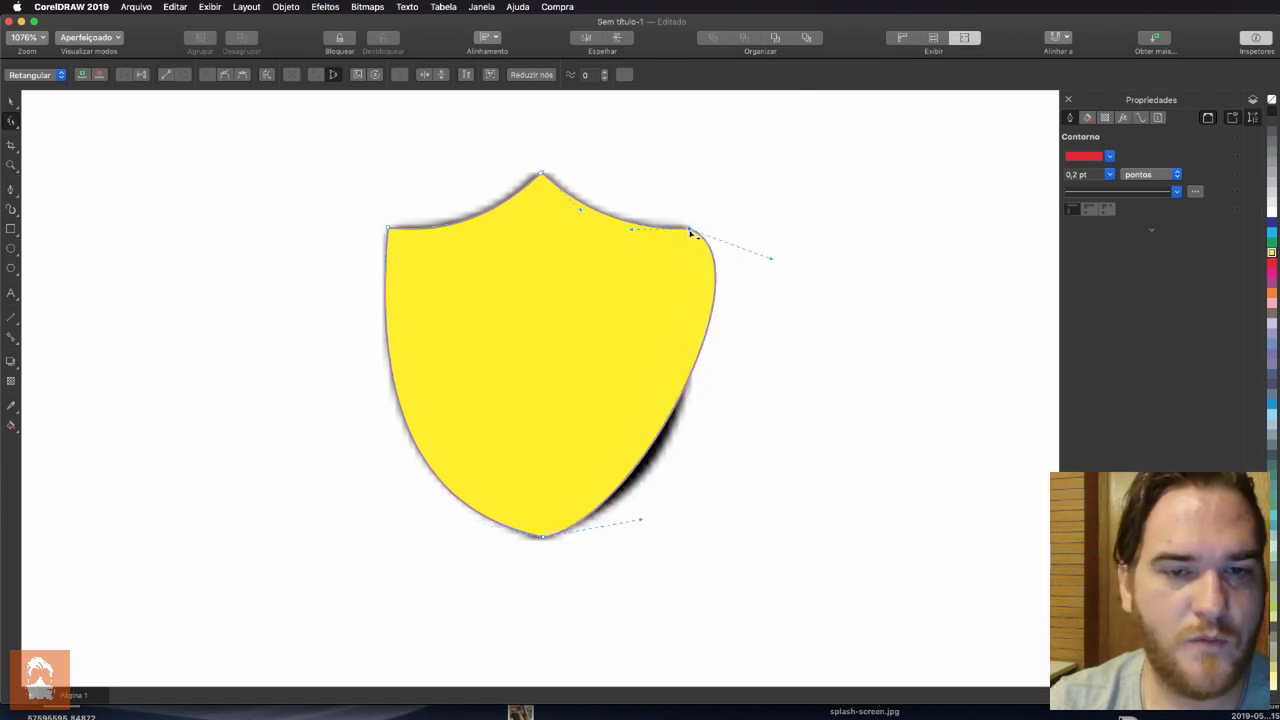
left_click_drag(771, 262, 720, 400)
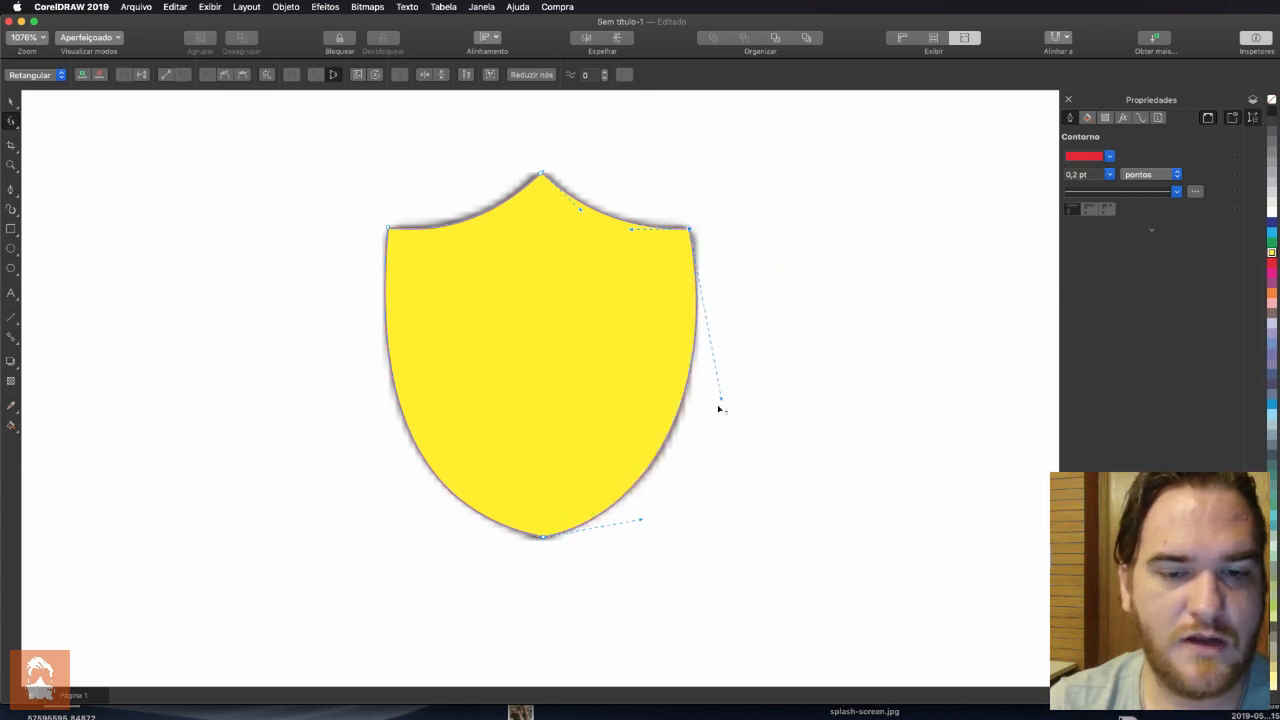
mouse_move(643, 522)
left_mouse_down()
mouse_move(680, 520)
mouse_move(660, 518)
left_mouse_up()
mouse_move(663, 457)
left_mouse_down()
mouse_move(603, 434)
mouse_move(662, 459)
left_mouse_up()
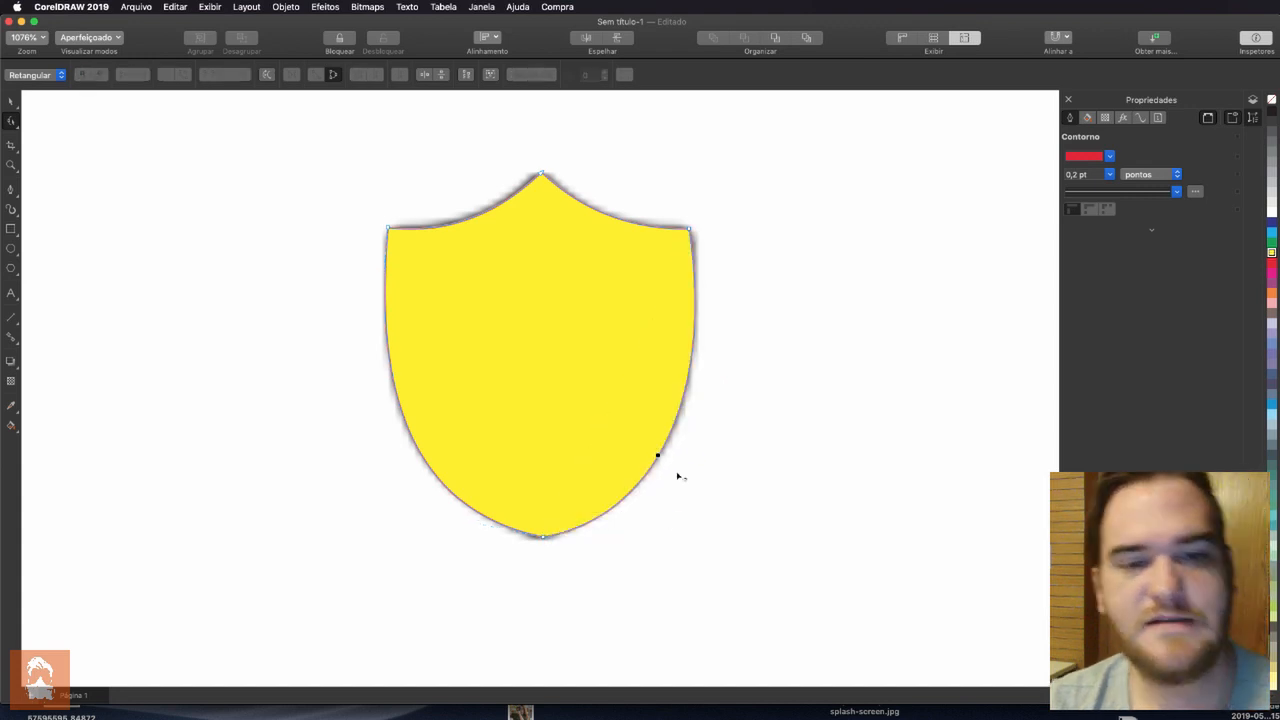
Convert the shield's right side to a straight line, turn it back into a curve, and bend it outward again
right_click(670, 436)
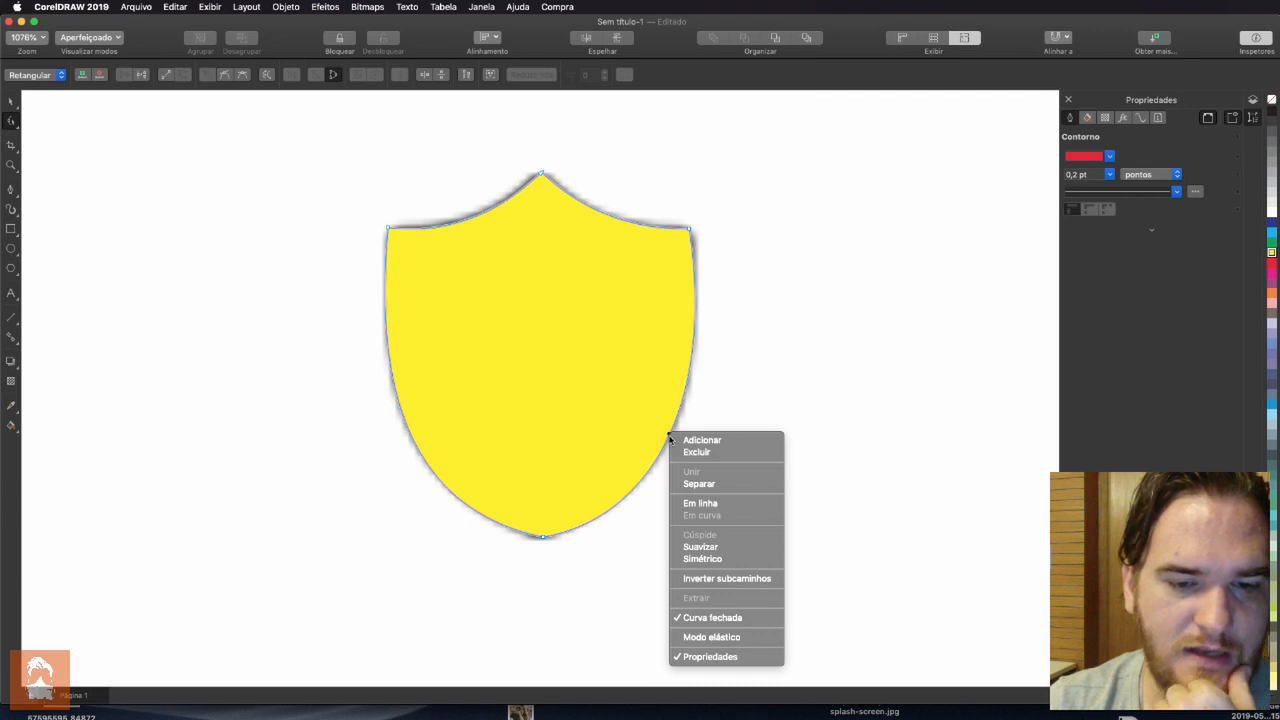
left_click(699, 503)
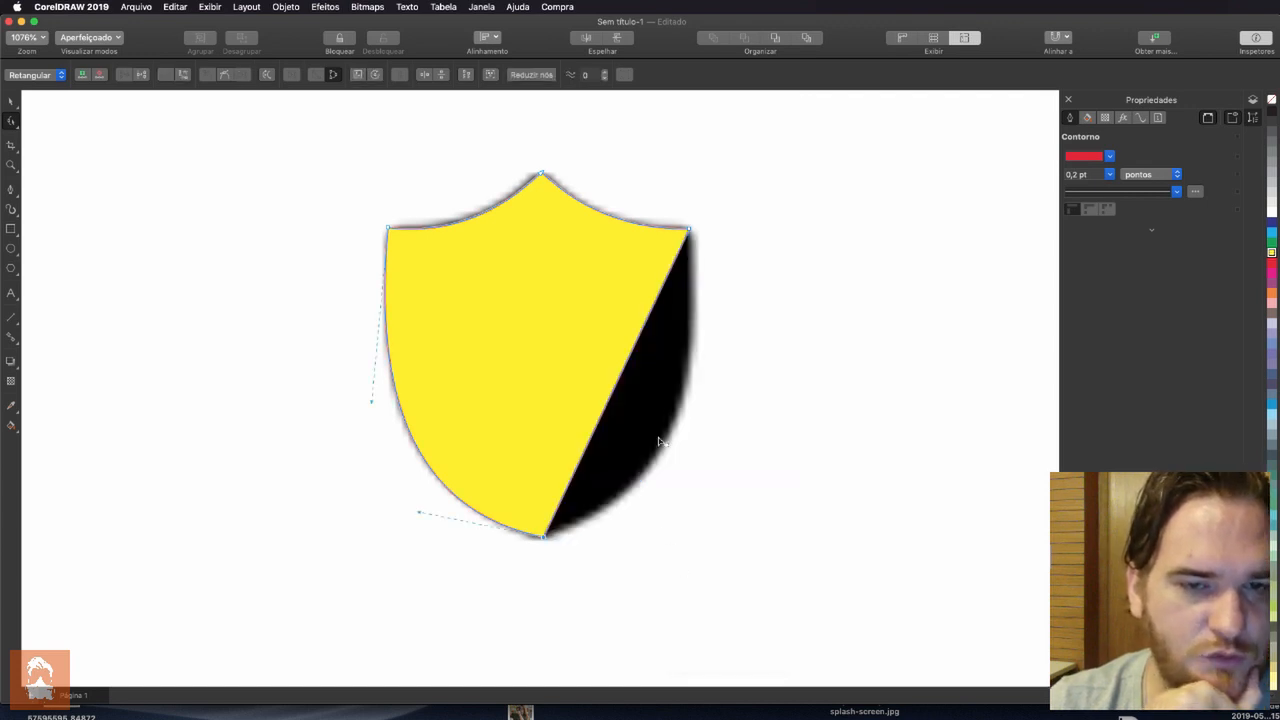
right_click(614, 381)
left_click(606, 441)
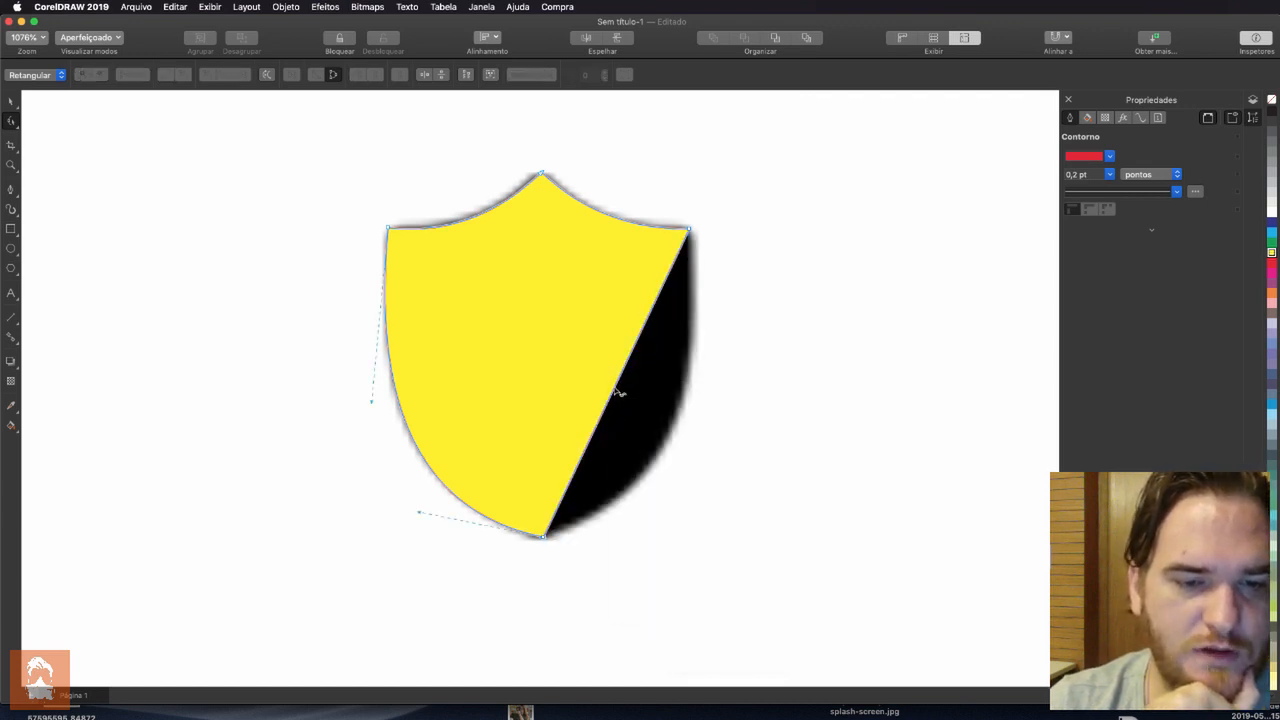
left_click(614, 387)
right_click(614, 389)
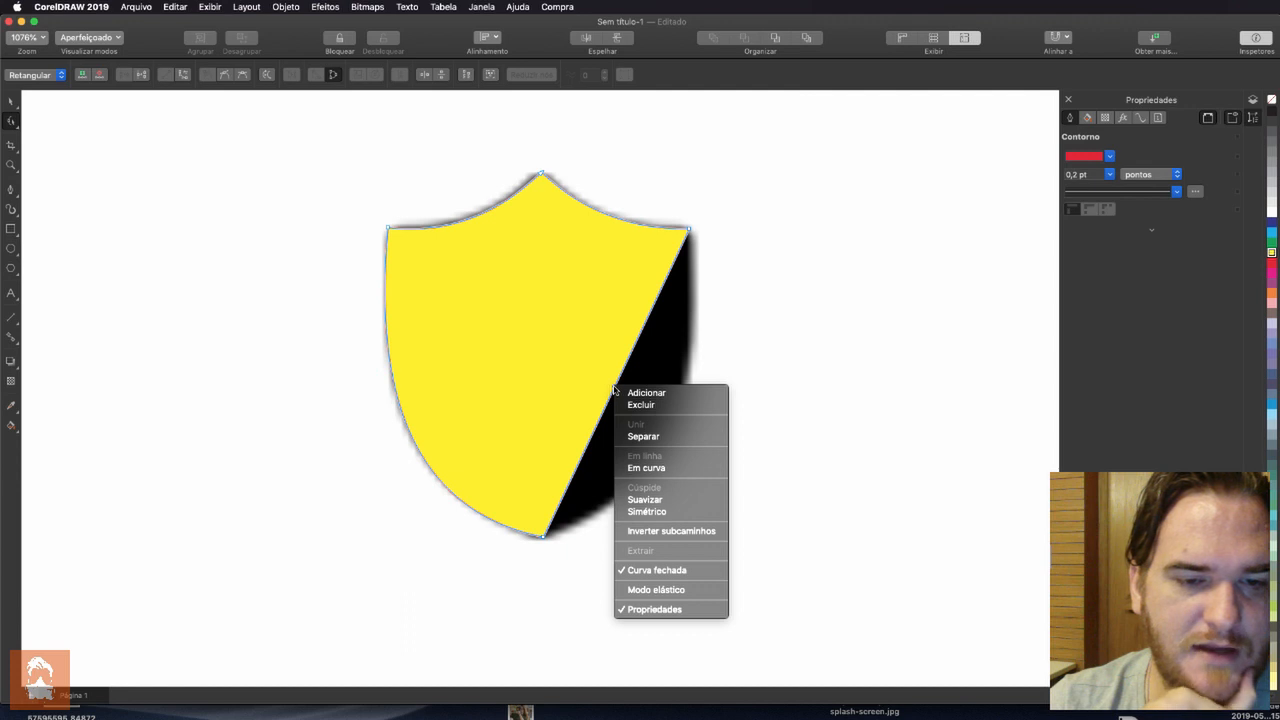
left_click(670, 467)
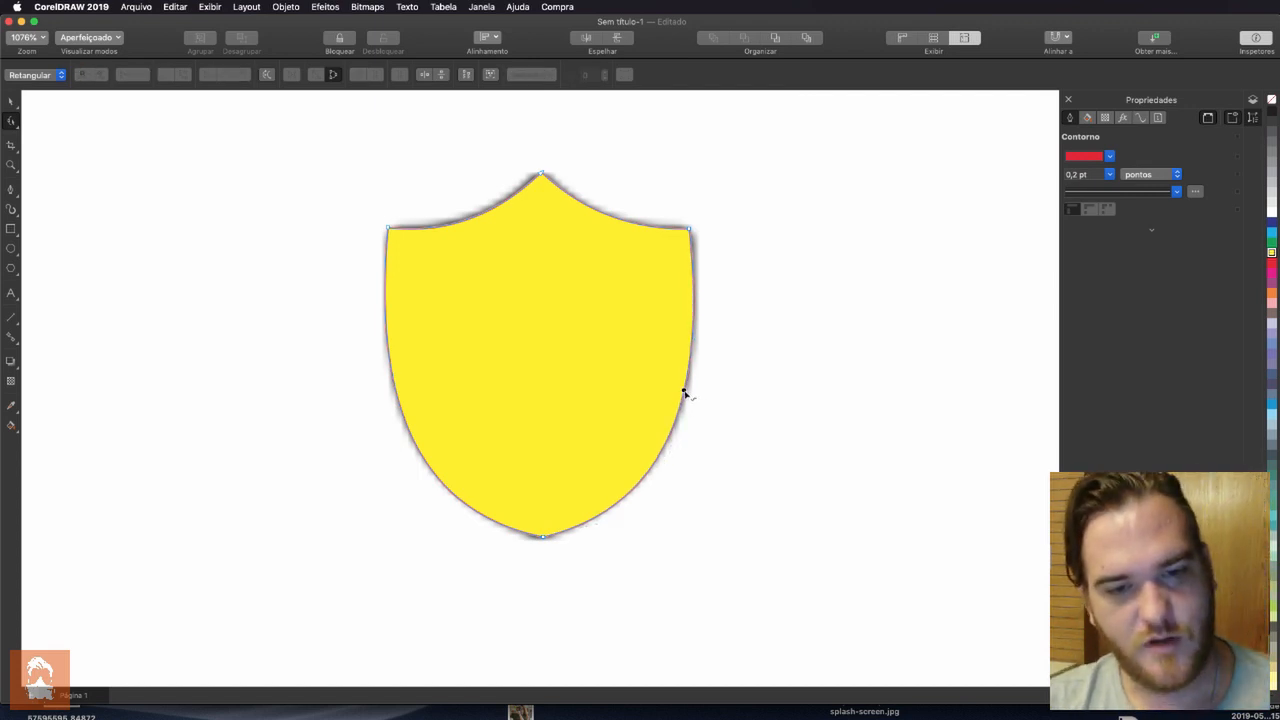
Add a node midway on the shield's right side, pull it inward, and delete that node
left_click(686, 395)
left_click_drag(685, 395, 580, 380)
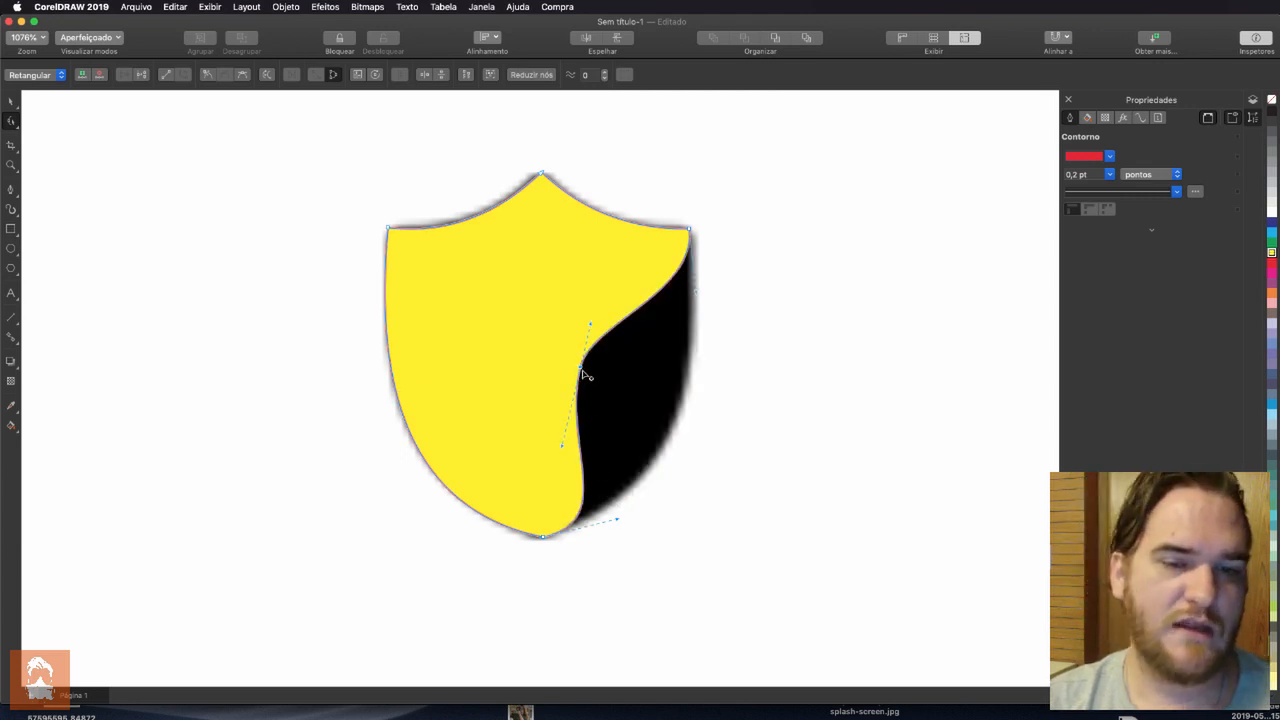
double_click(583, 371)
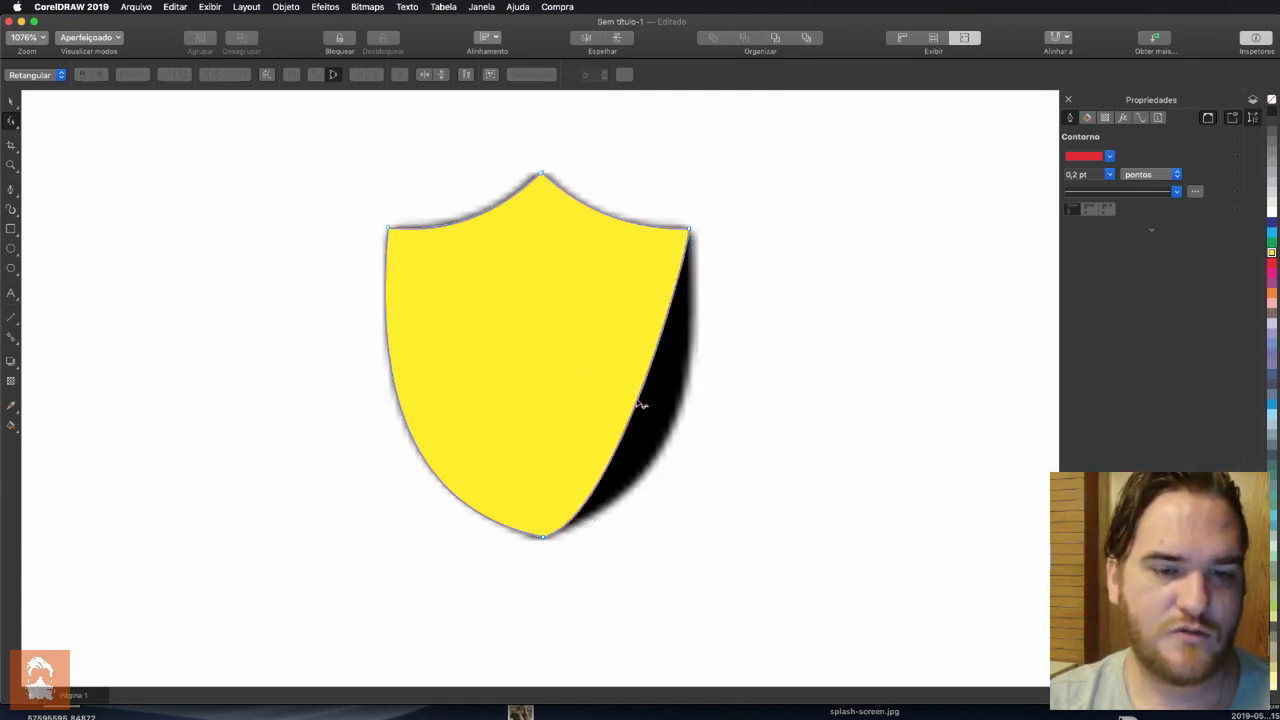
Bend the shield's right side back outward so it follows the black icon's edge
left_click_drag(641, 403, 677, 418)
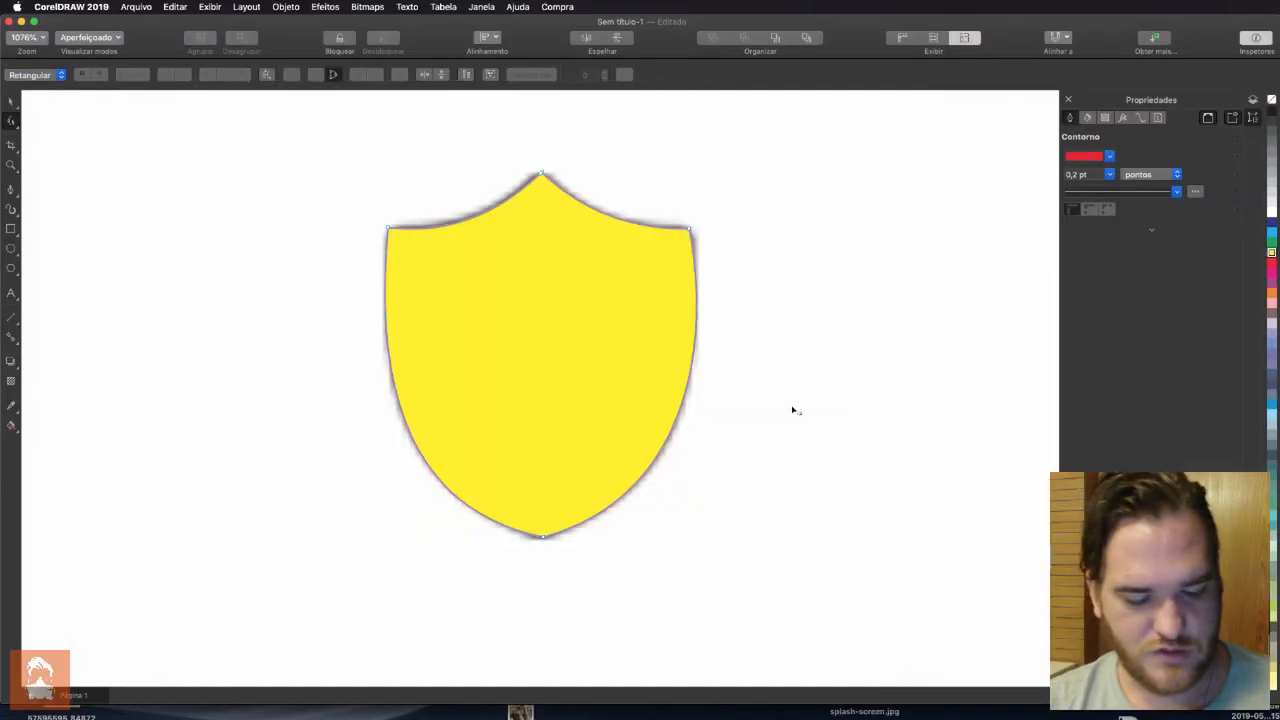
key("z")
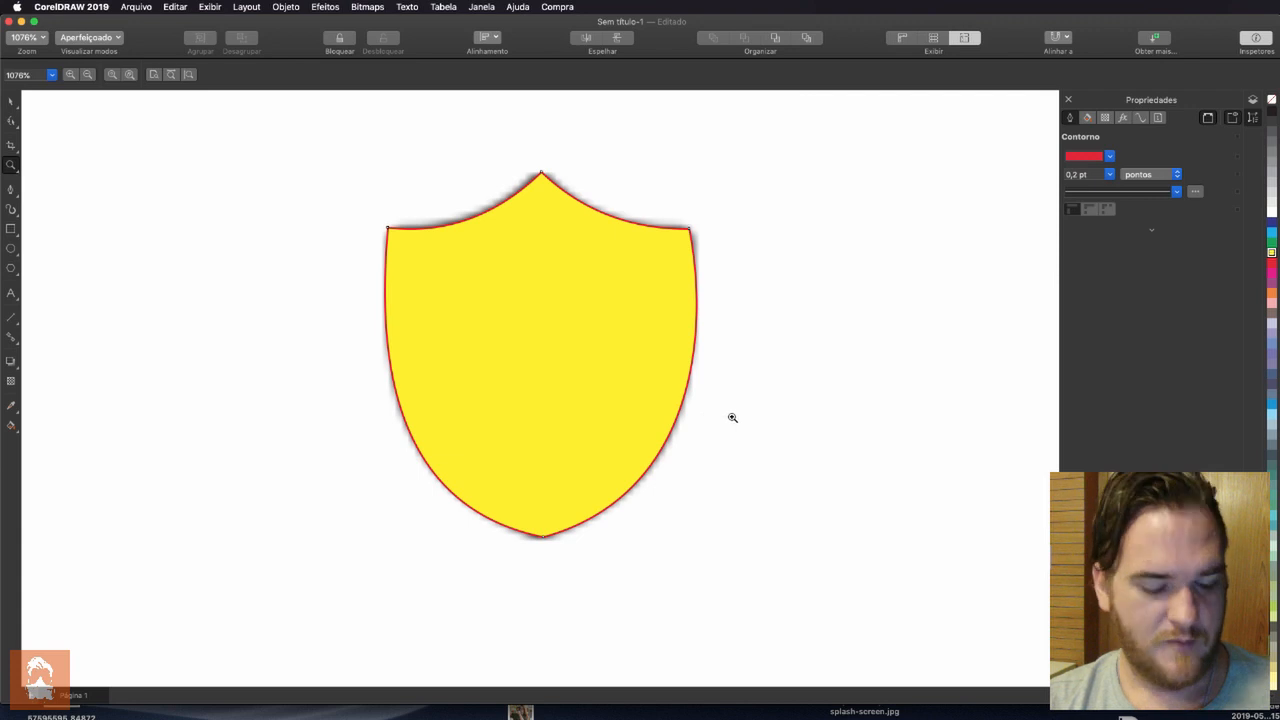
key("F3")
key("F3")
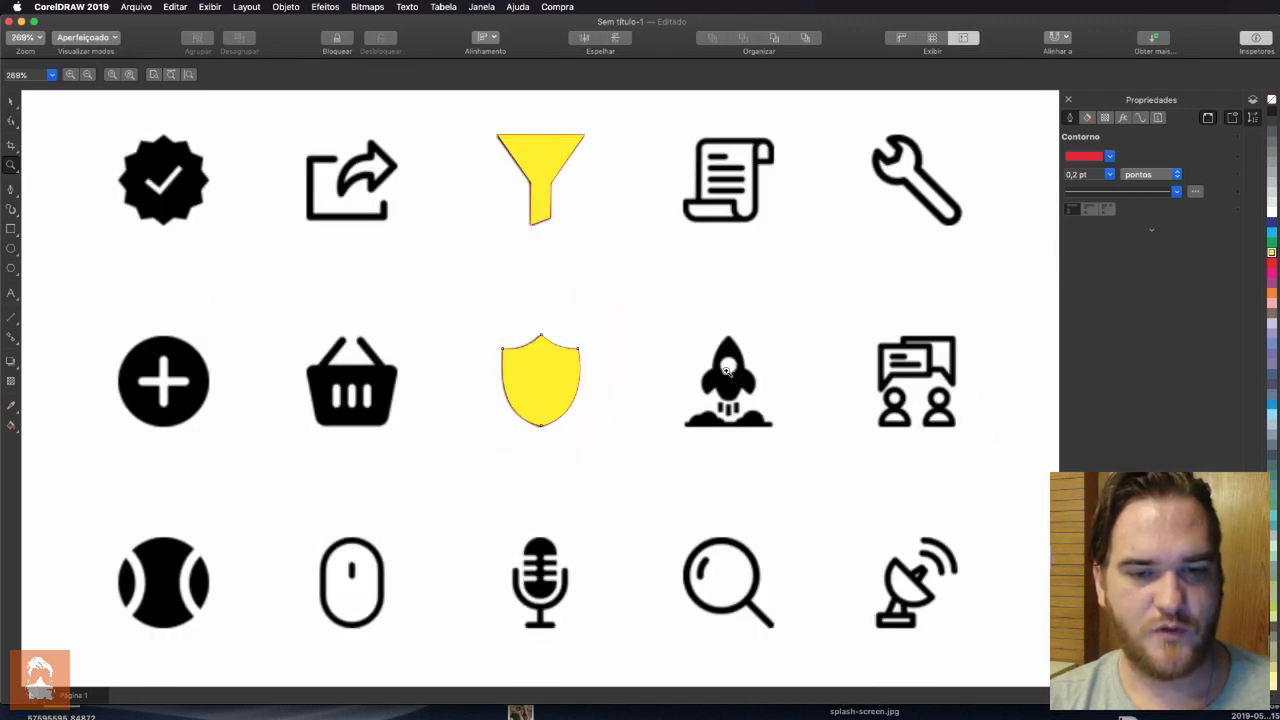
Start a Pen outline on the rocket icon, tracing its left fin with straight segments up to where the fin meets the body
left_click(730, 380)
left_click(547, 393)
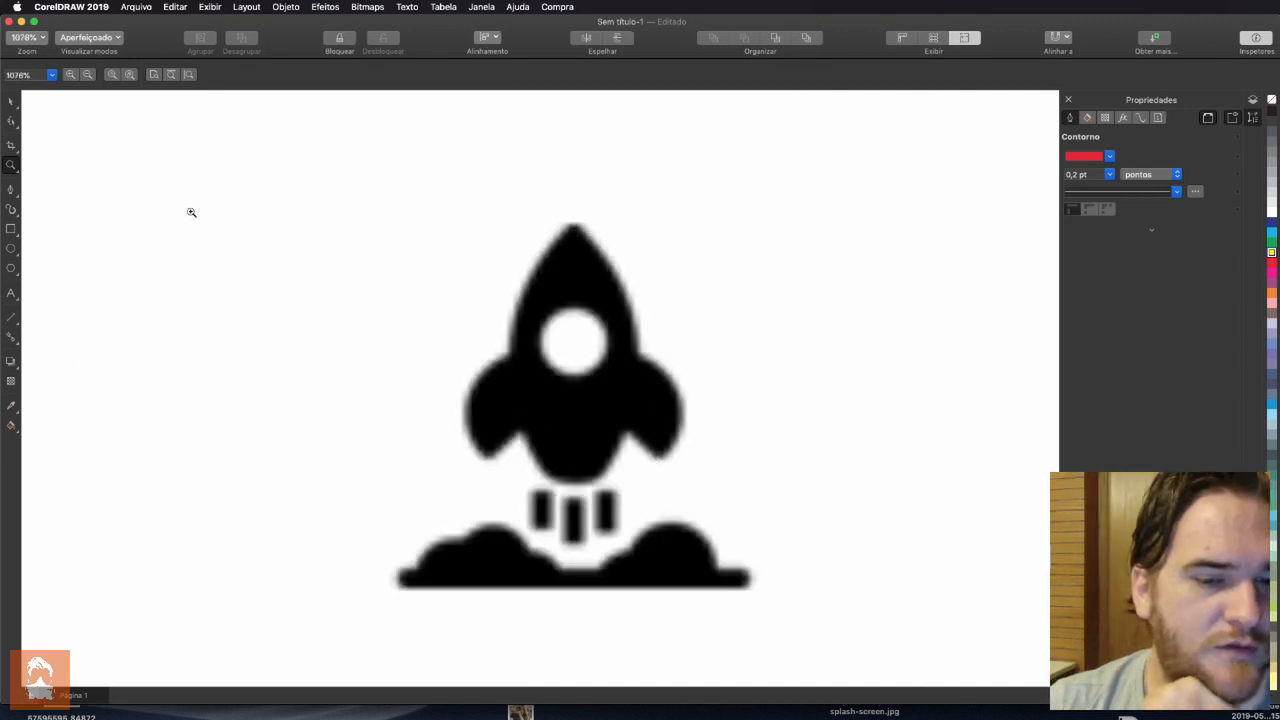
left_click(11, 191)
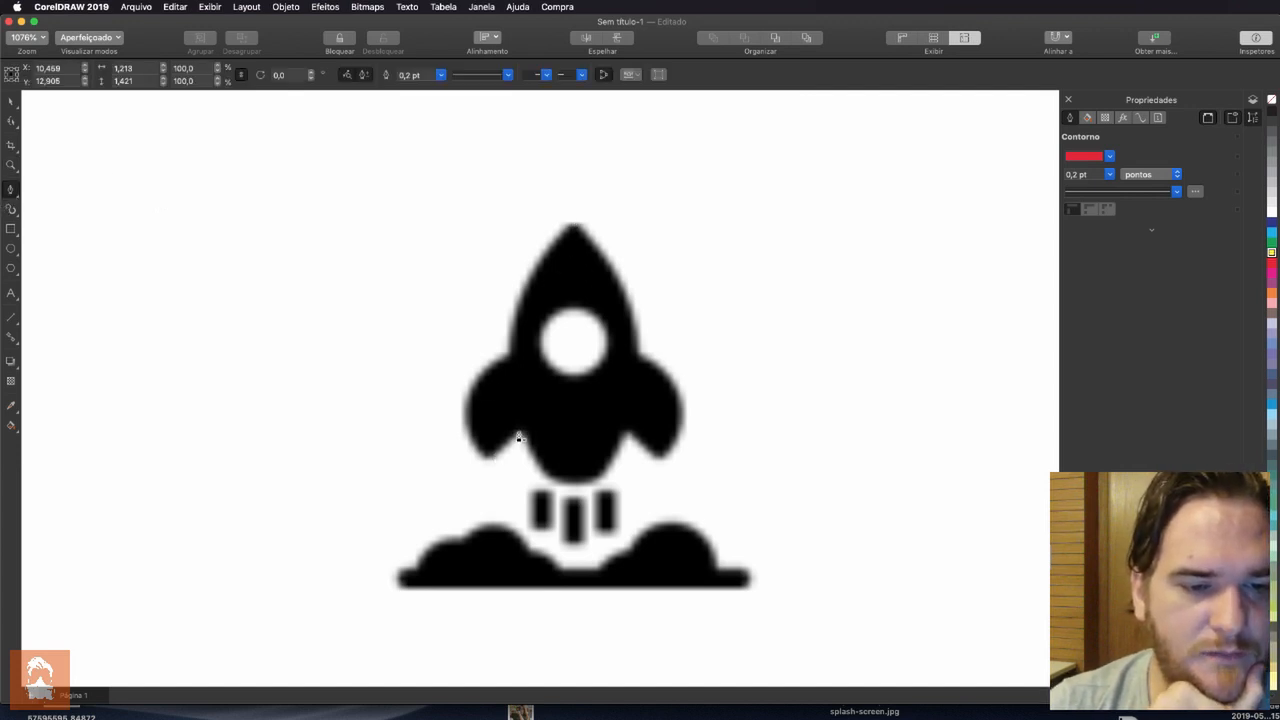
left_click_drag(522, 429, 512, 439)
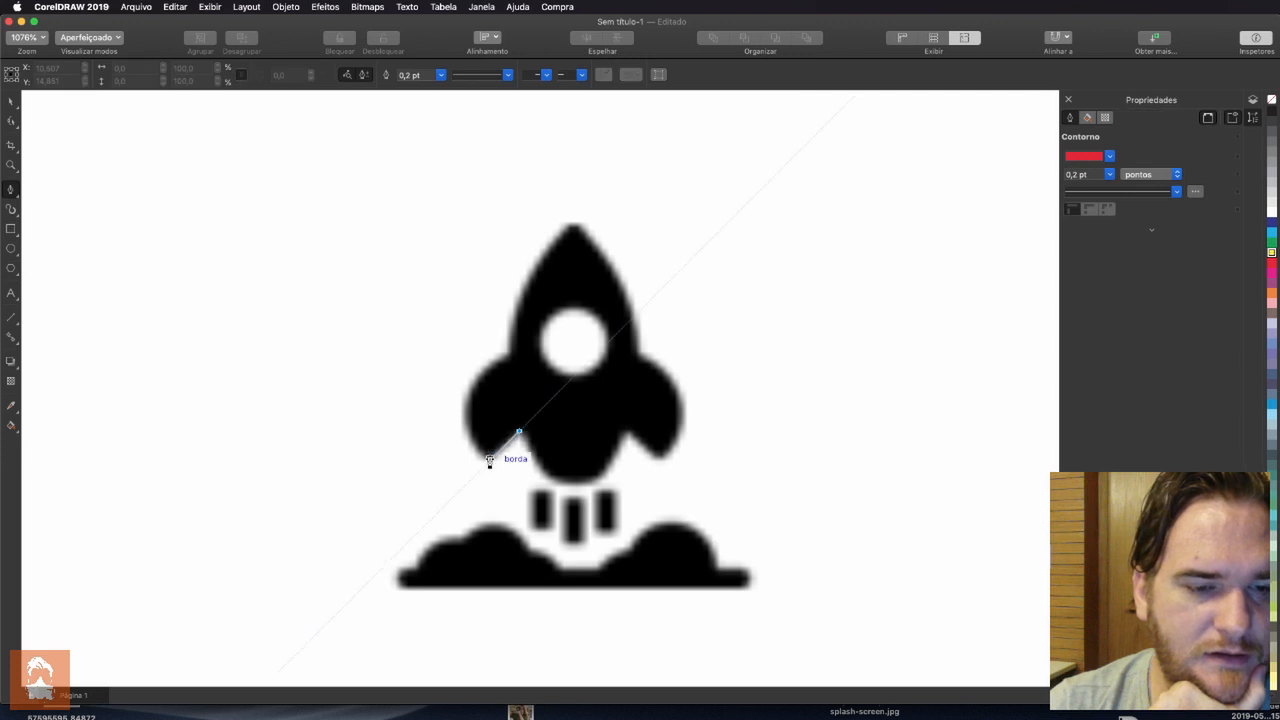
left_click(489, 460)
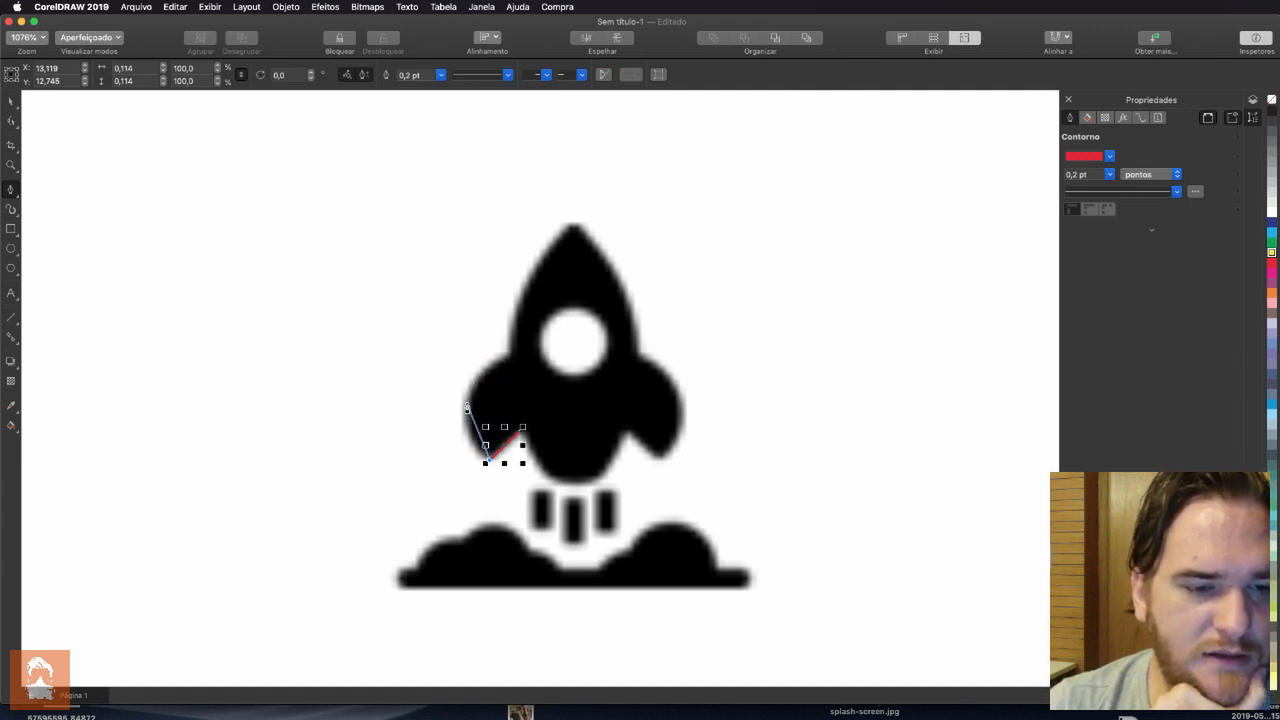
left_click(467, 405)
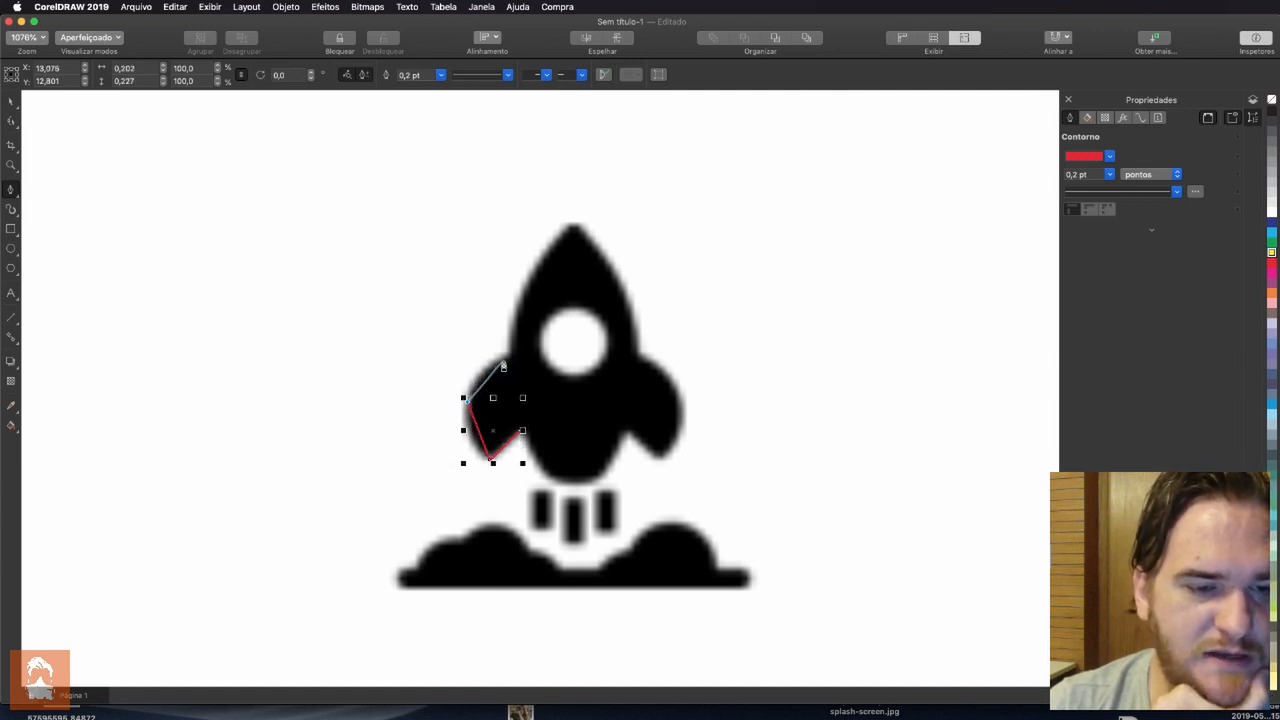
left_click(509, 352)
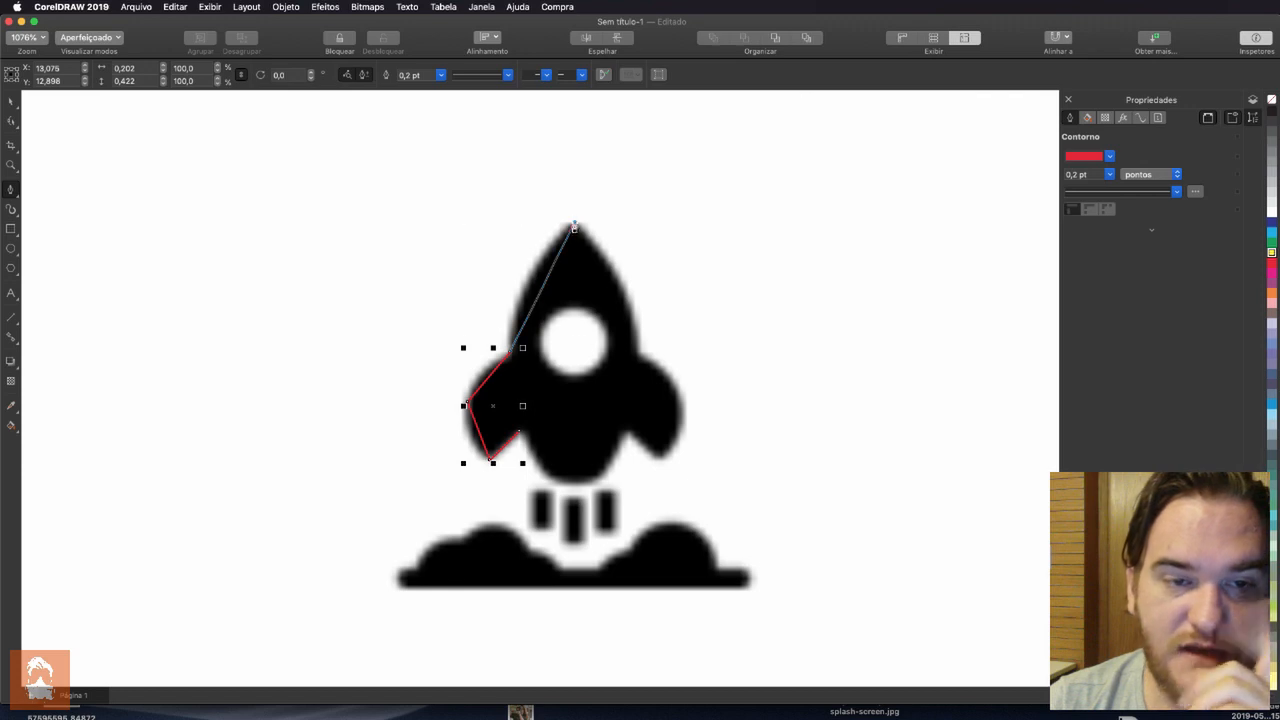
Continue the straight outline over the nose tip, around the right fin and the base of the body, and close it at the start node
left_click(576, 221)
left_click(639, 352)
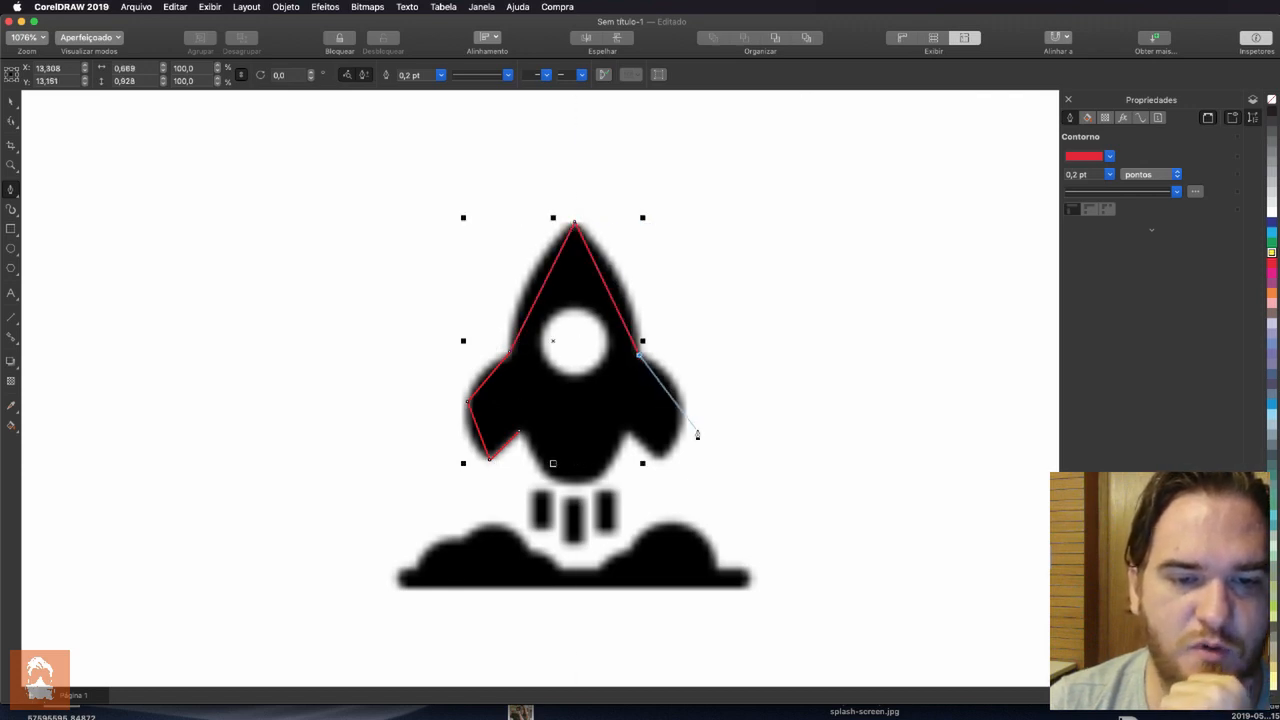
left_click(682, 421)
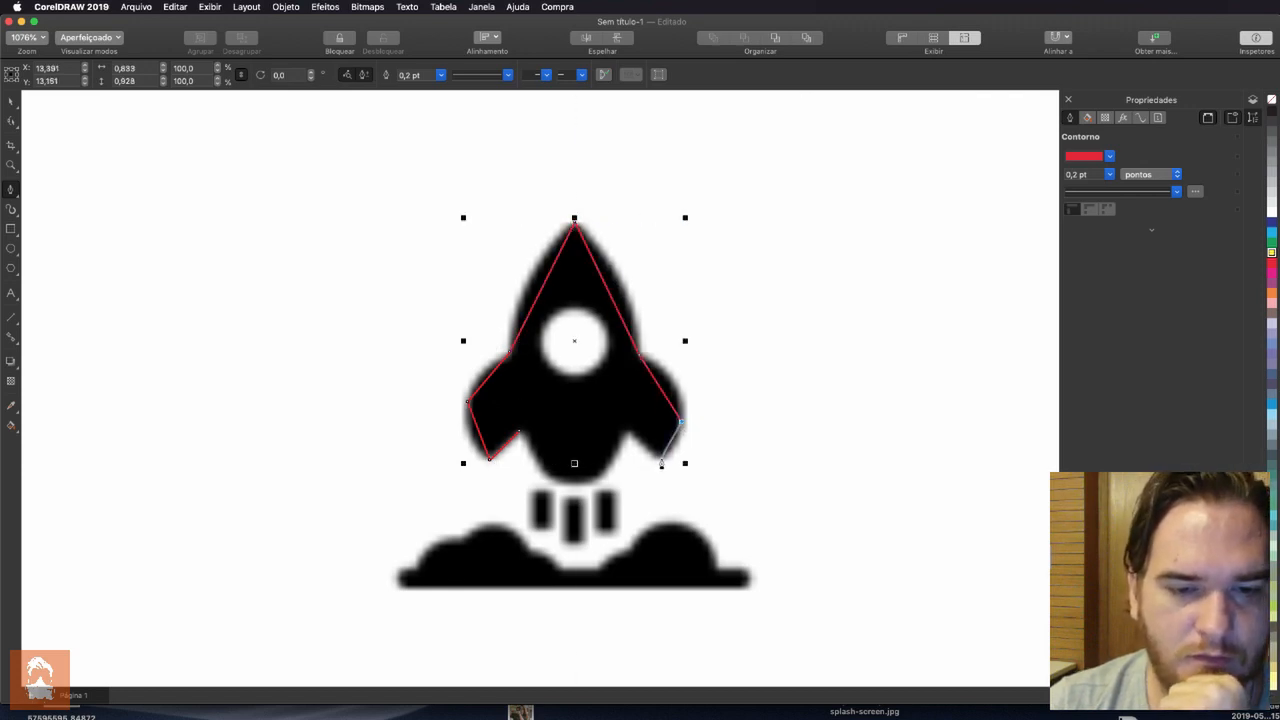
left_click(660, 457)
left_click(626, 433)
left_click(574, 483)
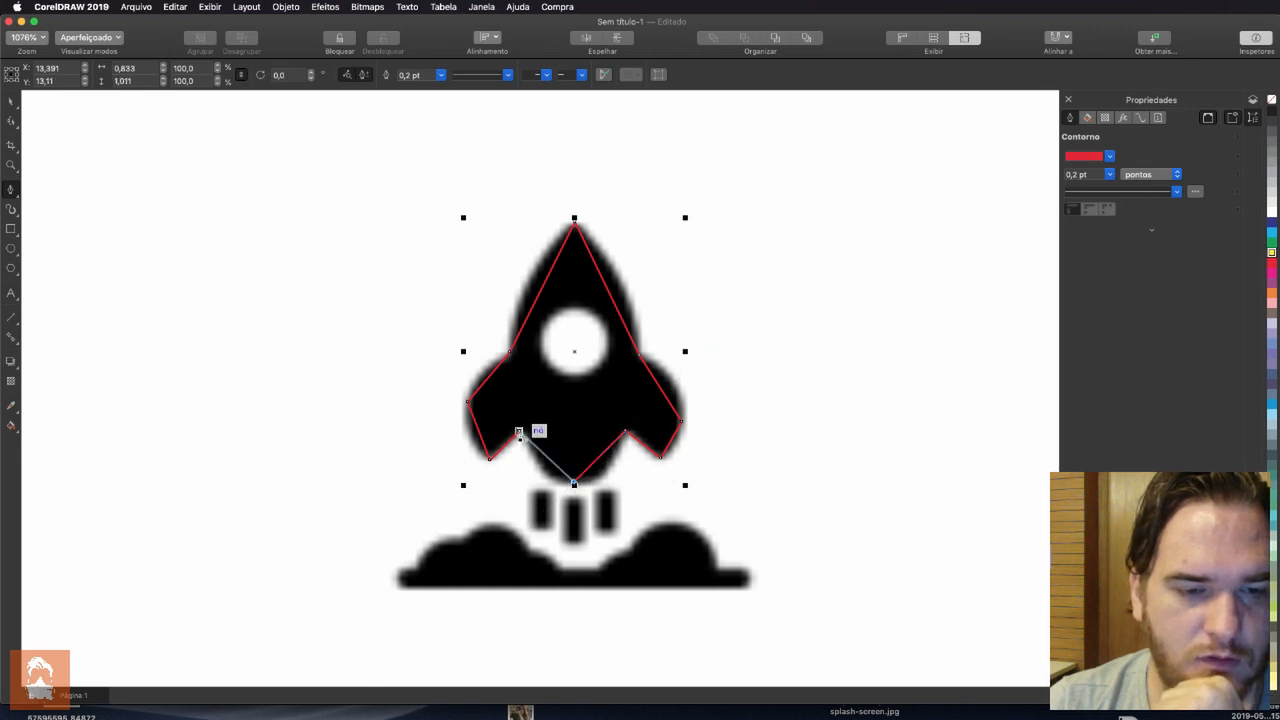
left_click(518, 432)
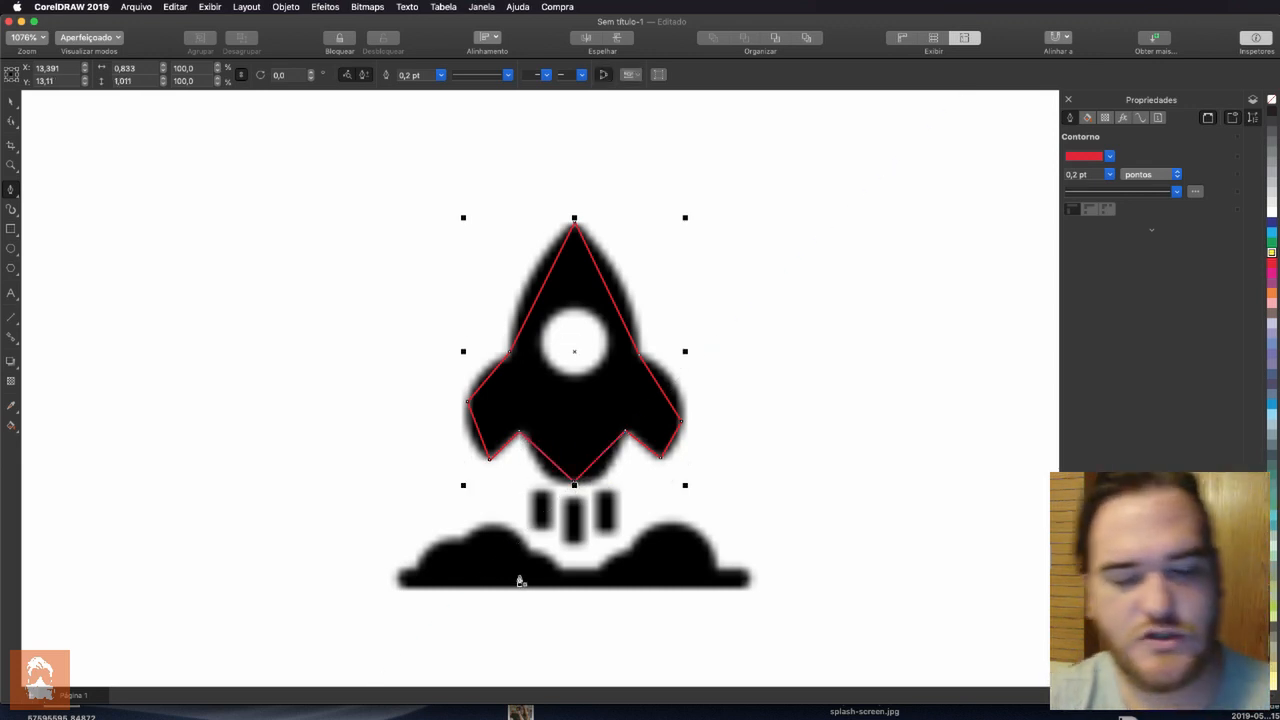
Convert both straight sides of the rocket's nose to curves and bend them outward to the icon's edge
left_click(12, 122)
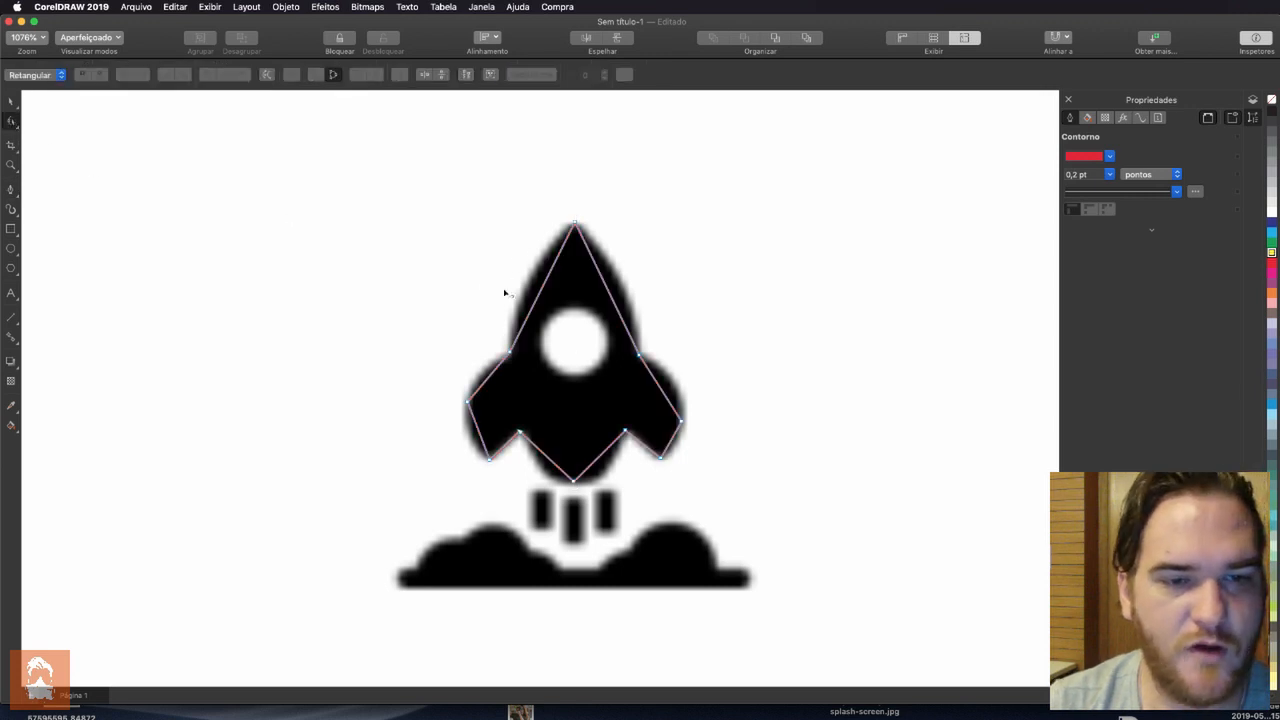
left_click(543, 286)
right_click(543, 286)
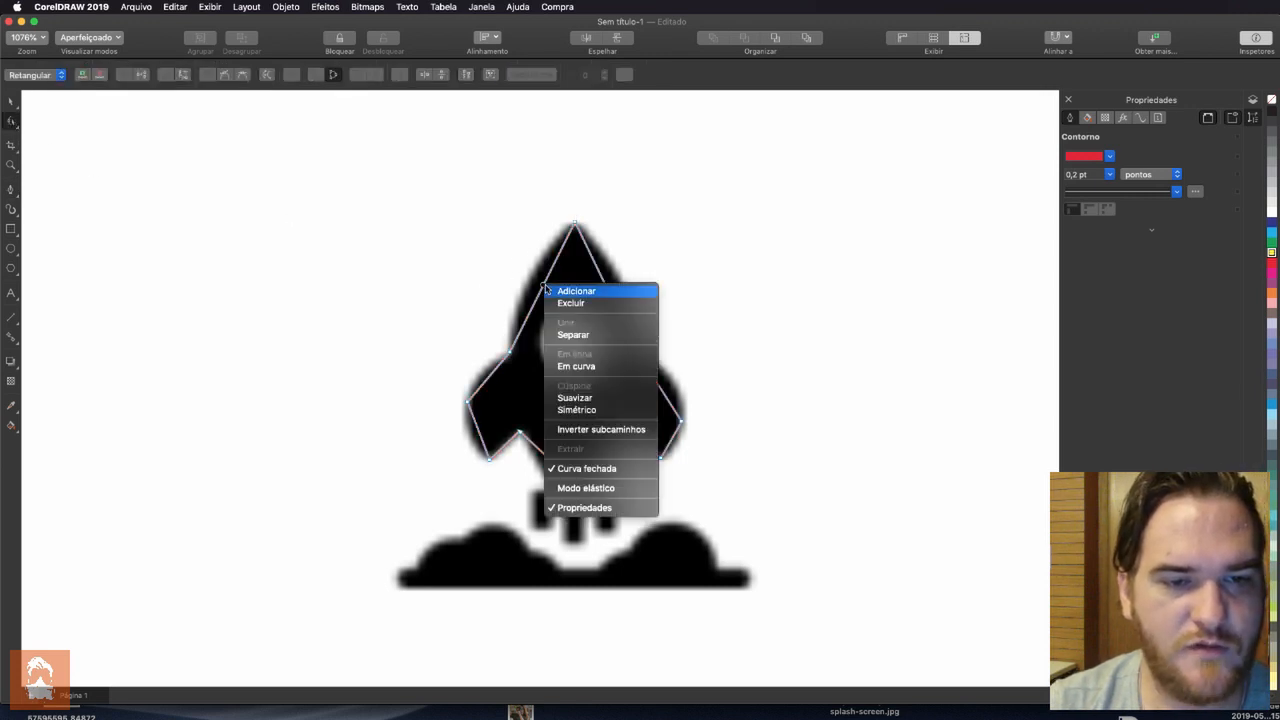
left_click(609, 367)
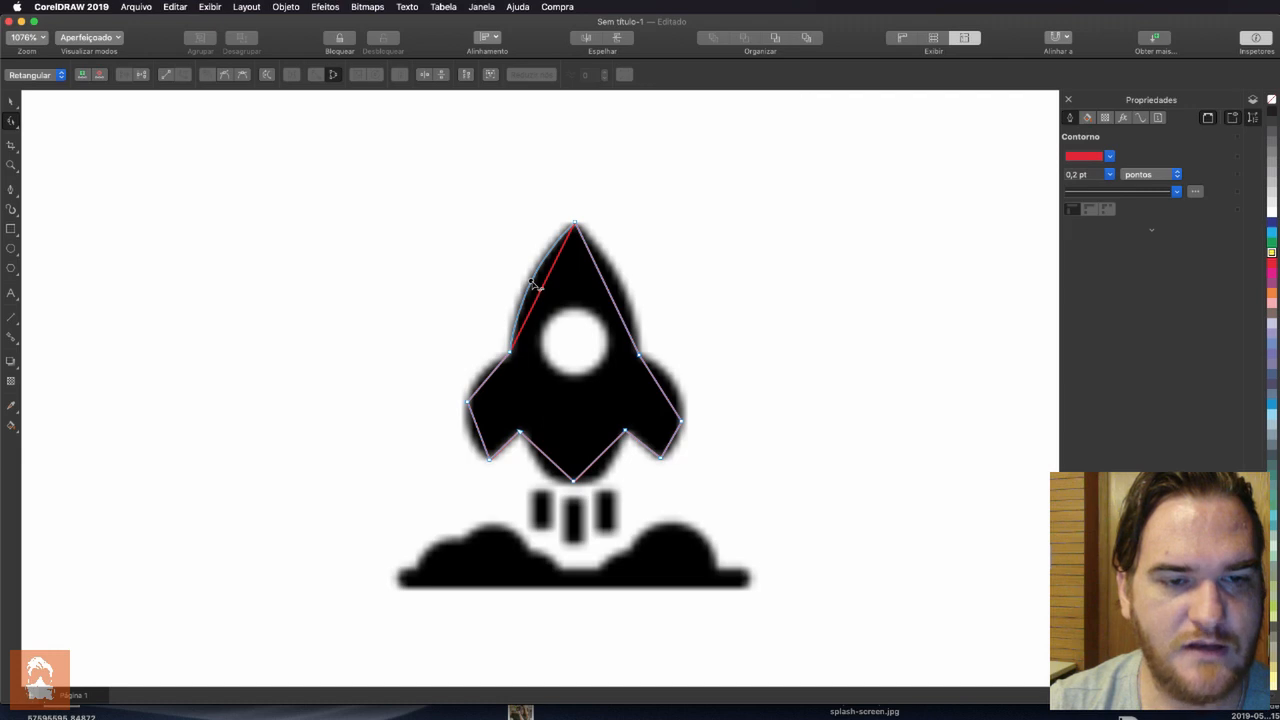
right_click(607, 288)
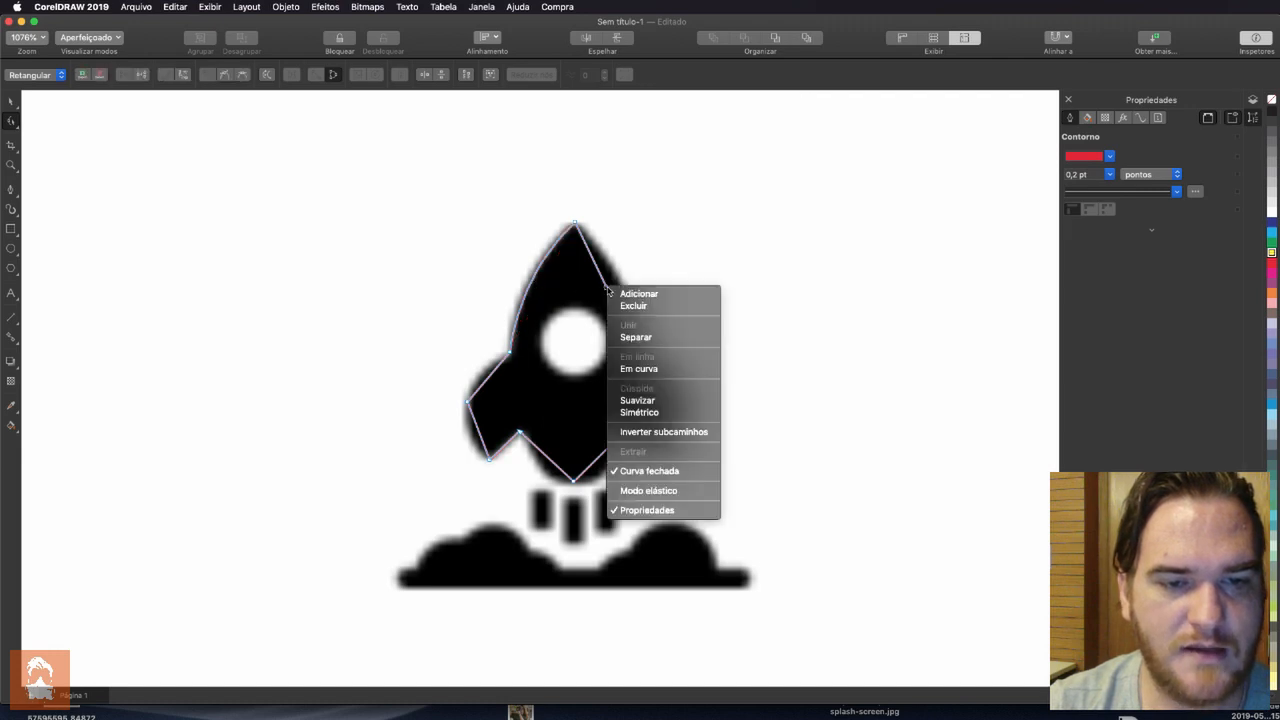
left_click(645, 369)
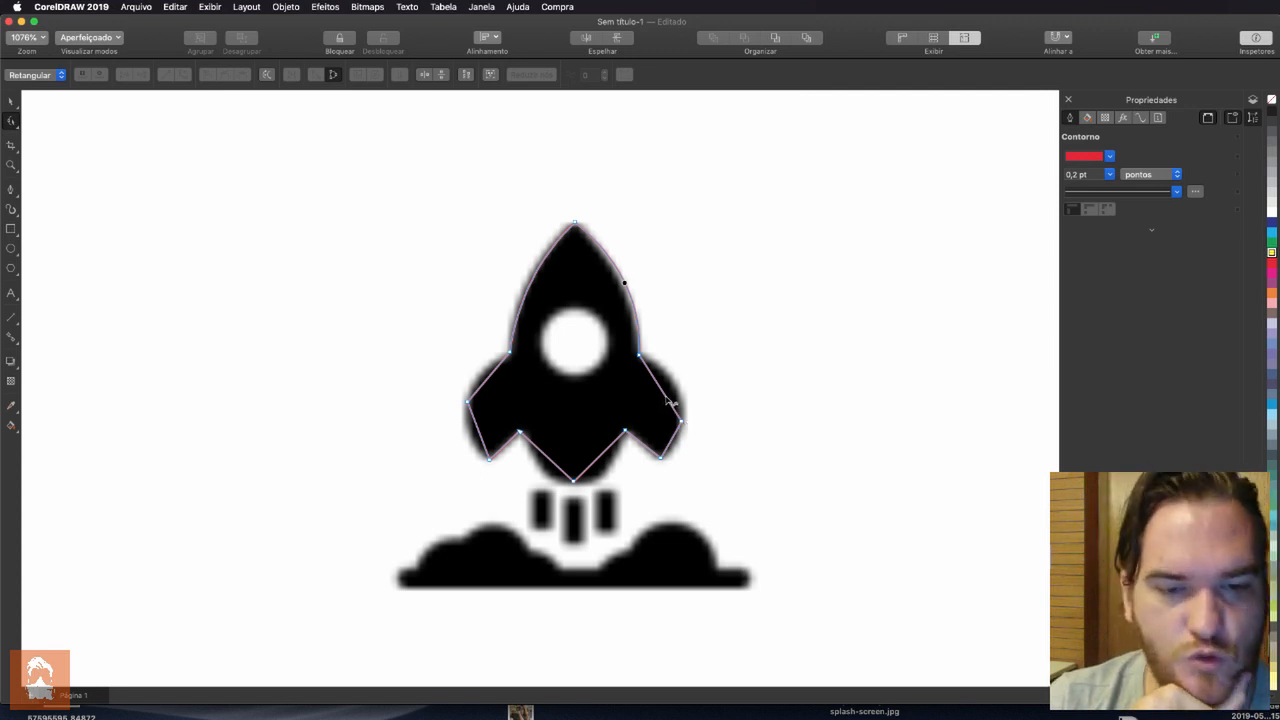
Convert the two outer segments of the rocket's right fin to curves and bend them outward along the black shape
left_click(668, 400)
scroll(668, 400, "up", 2)
right_click(662, 388)
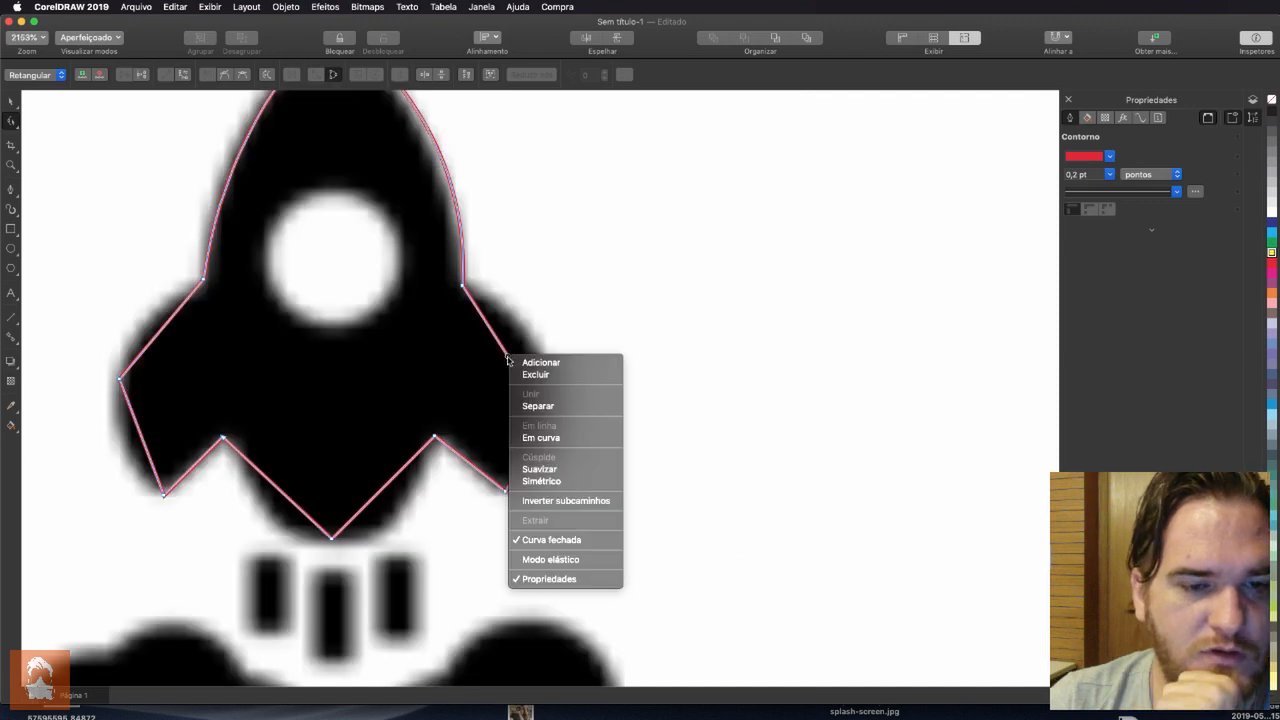
left_click(539, 441)
right_click(530, 447)
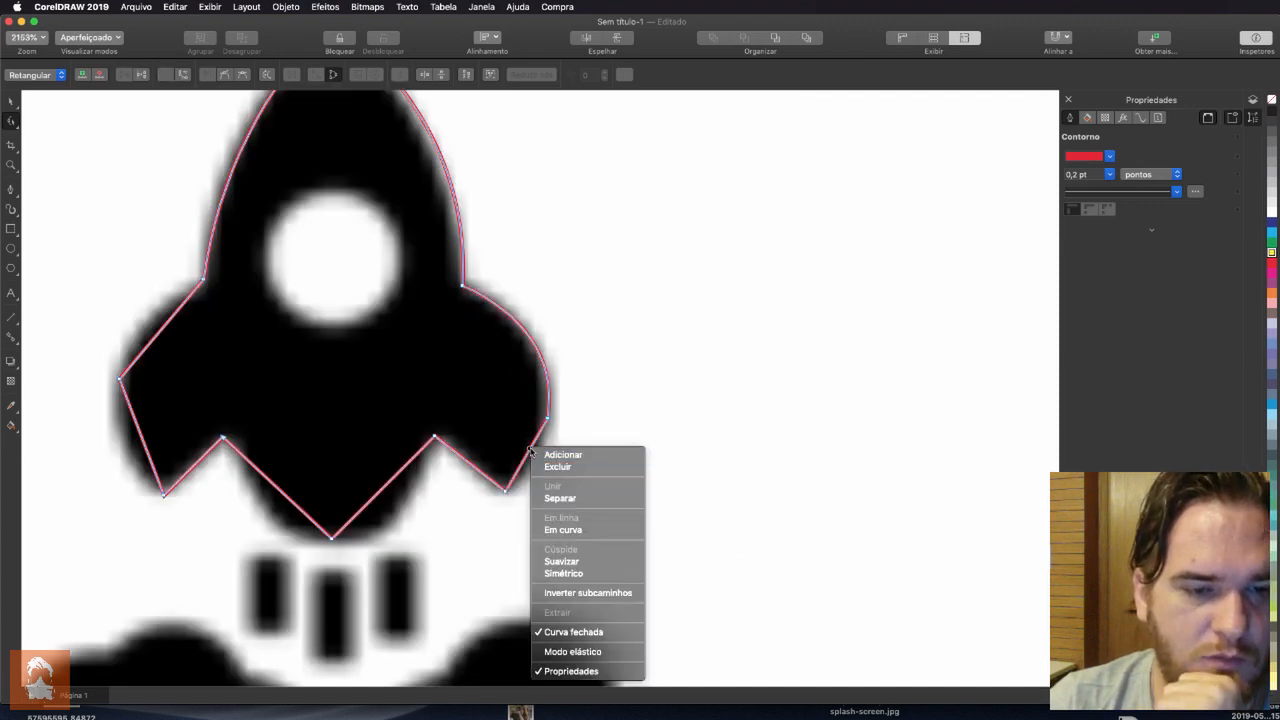
left_click(567, 531)
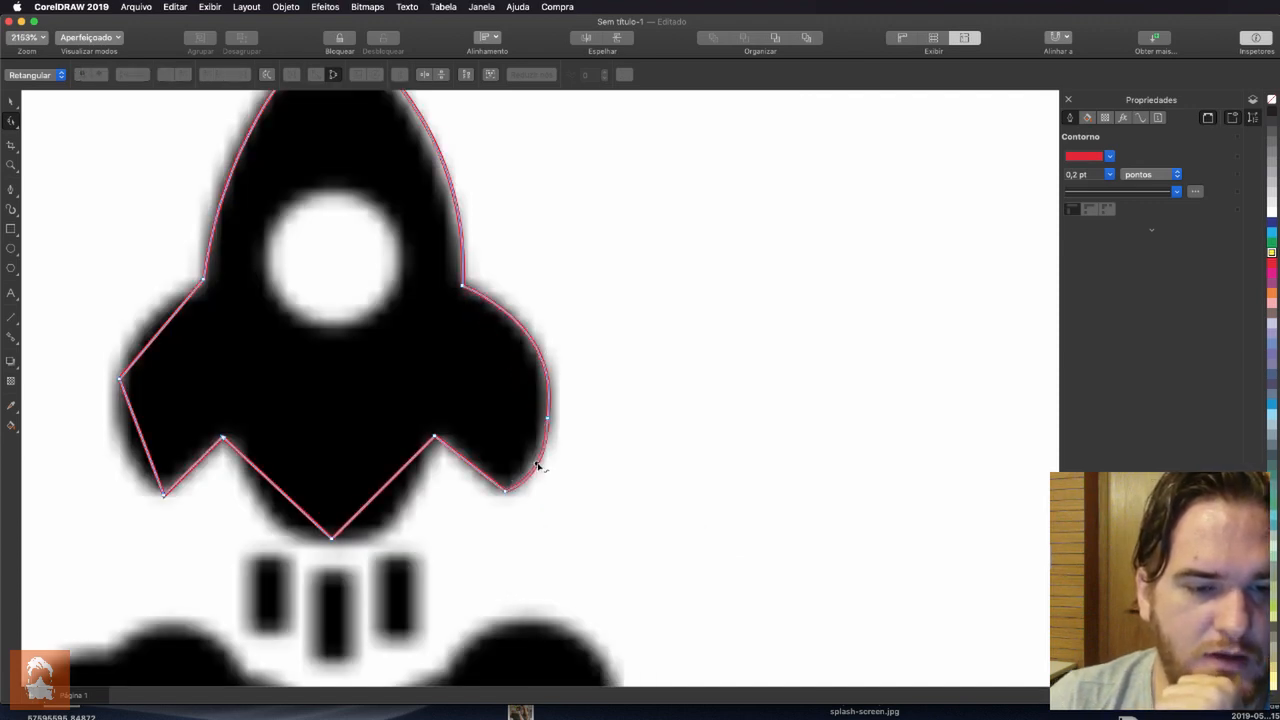
Fine-tune the lower and upper curves of the right fin against the icon's edge
left_click_drag(536, 462, 538, 462)
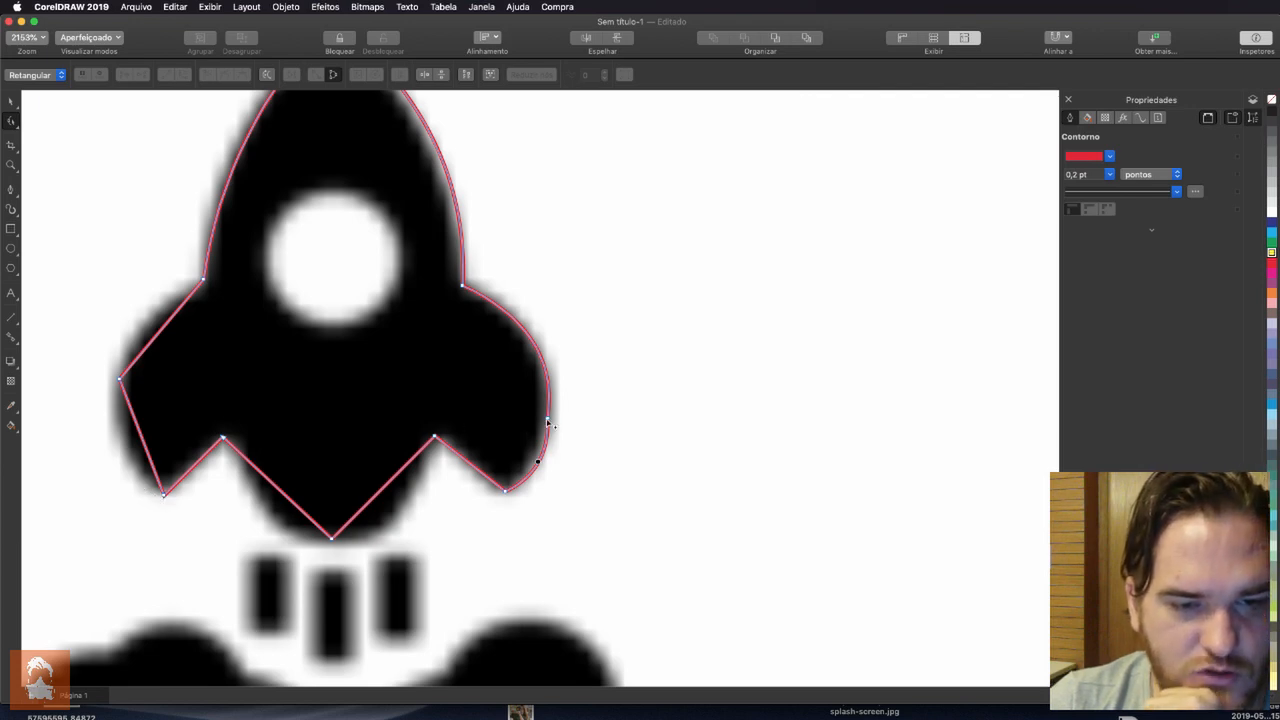
mouse_move(539, 464)
left_mouse_down()
mouse_move(529, 457)
mouse_move(538, 462)
left_mouse_up()
mouse_move(542, 365)
left_mouse_down()
mouse_move(521, 363)
mouse_move(545, 363)
left_mouse_up()
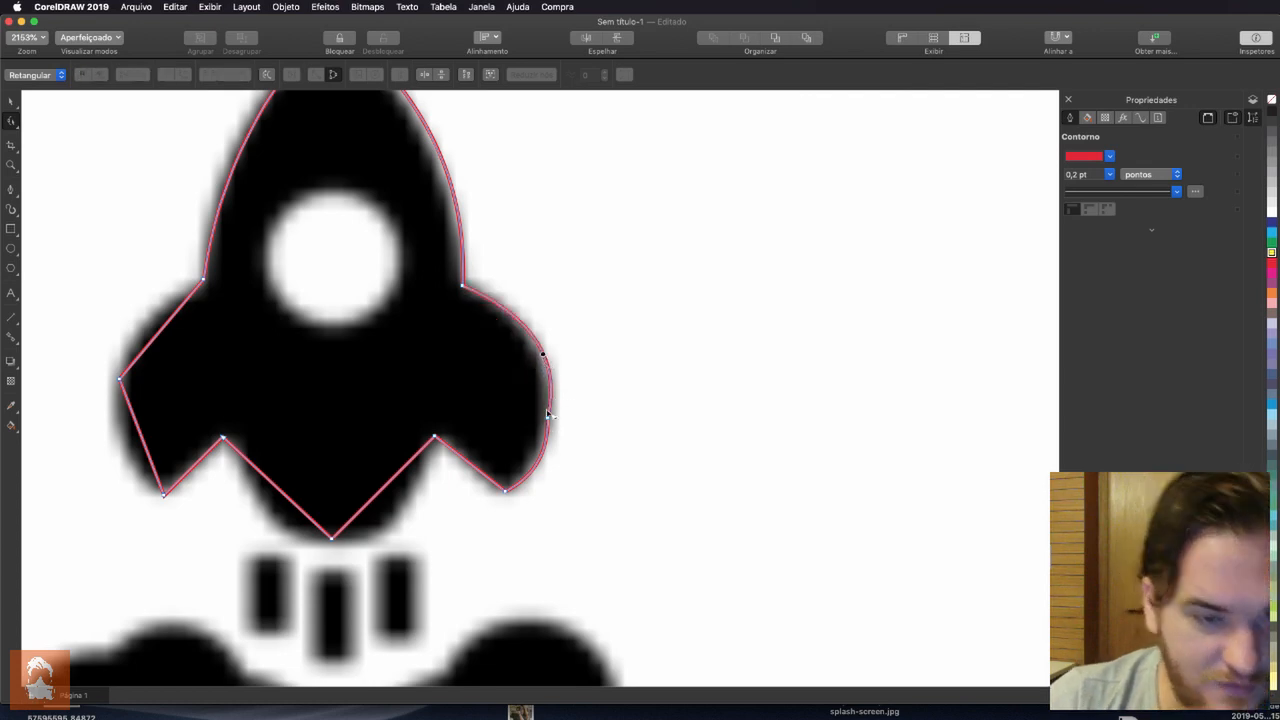
Apply the symmetrical node type to the upper and lower outer curves of the right fin
right_click(543, 355)
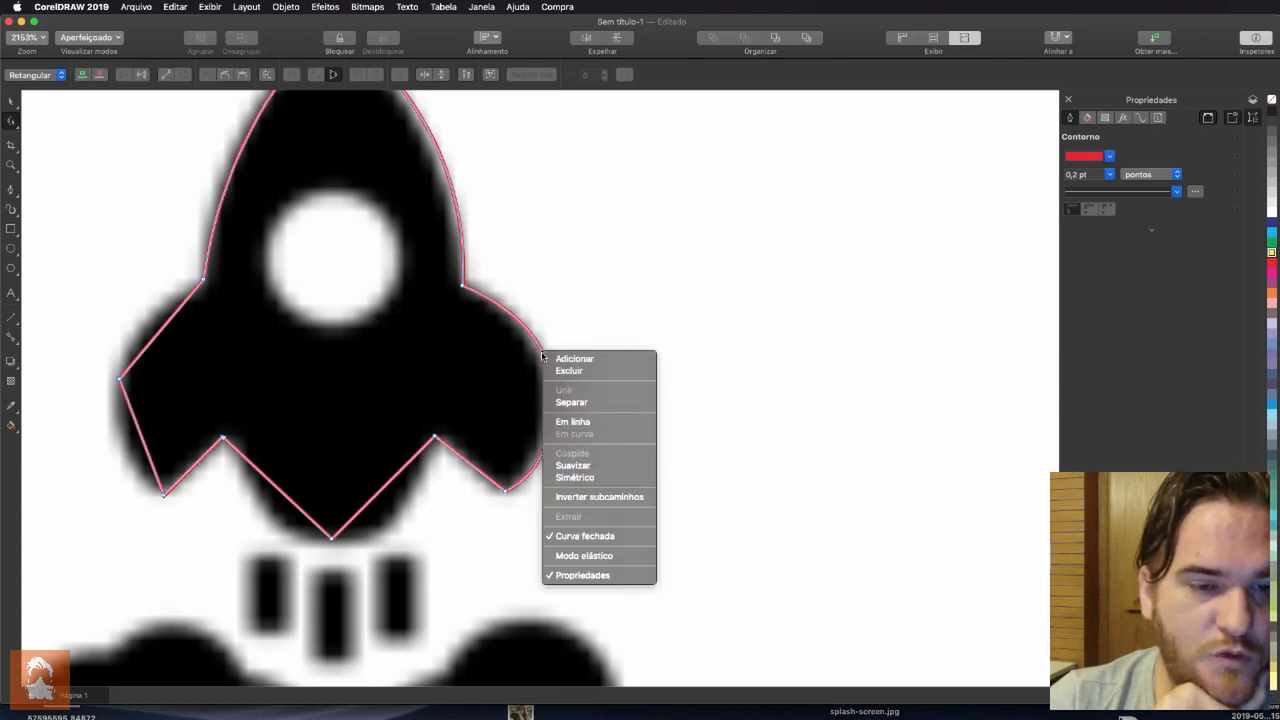
left_click(575, 478)
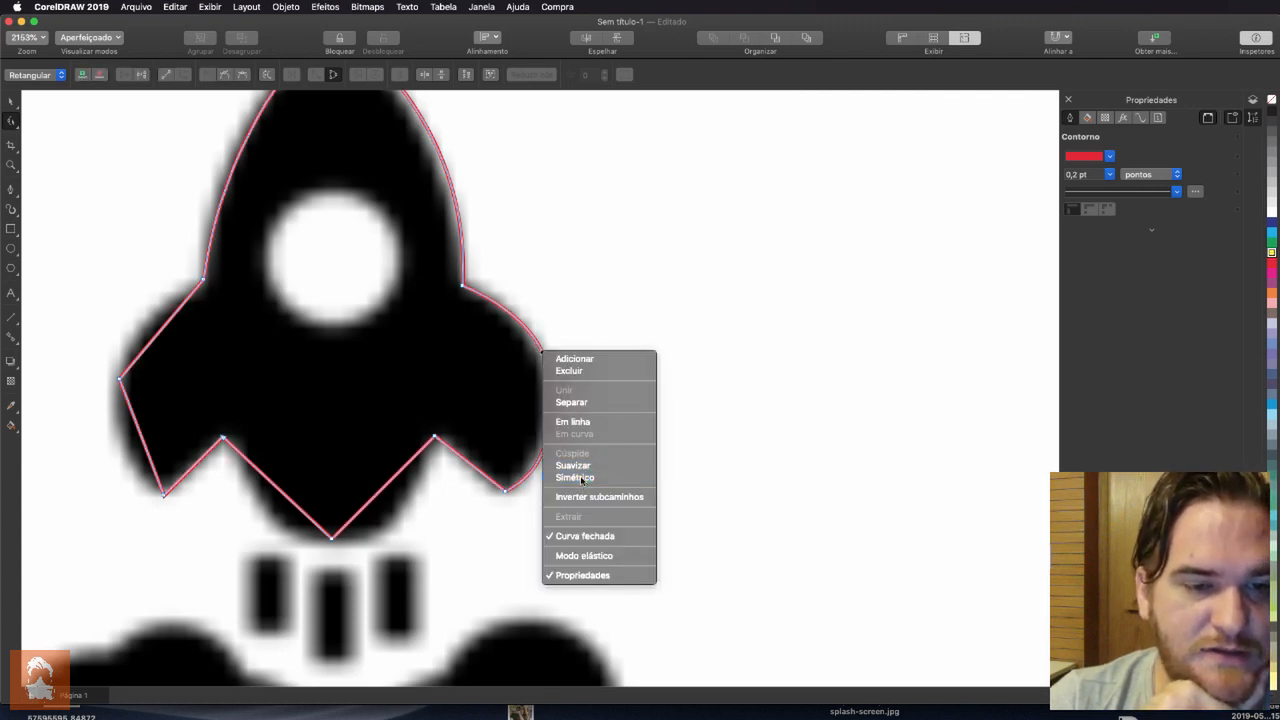
right_click(530, 475)
right_click(532, 471)
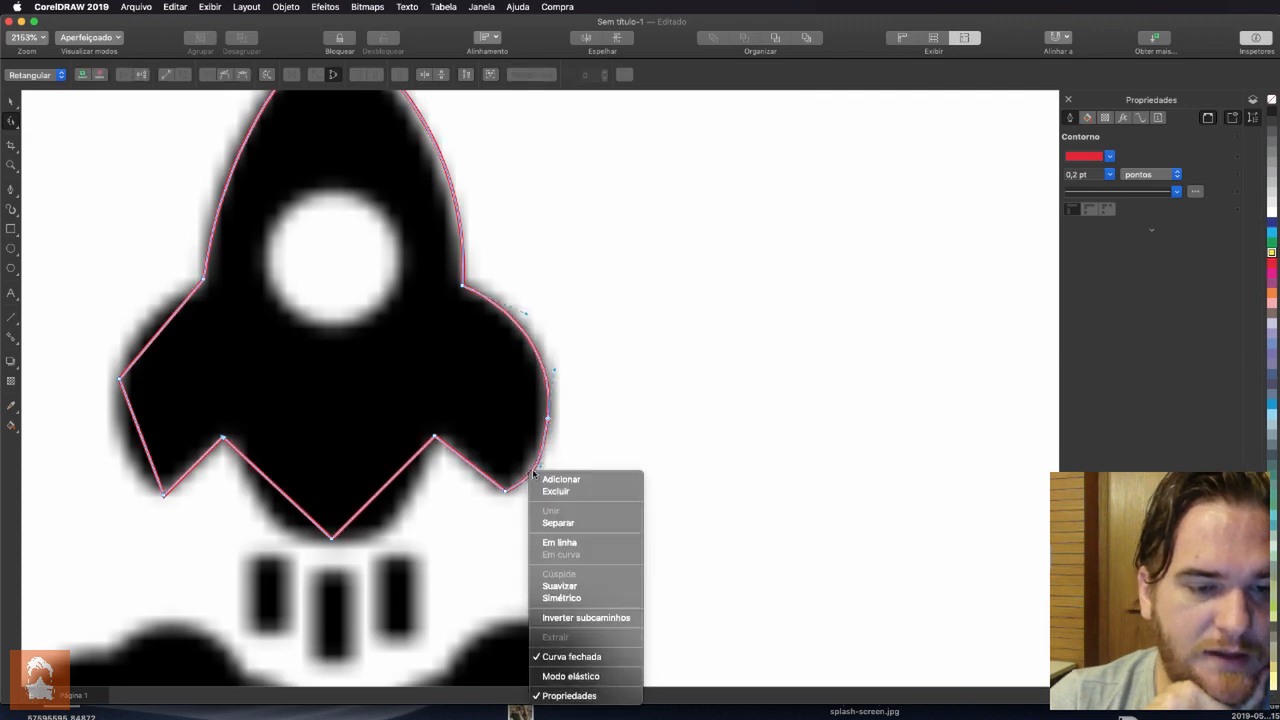
left_click(566, 597)
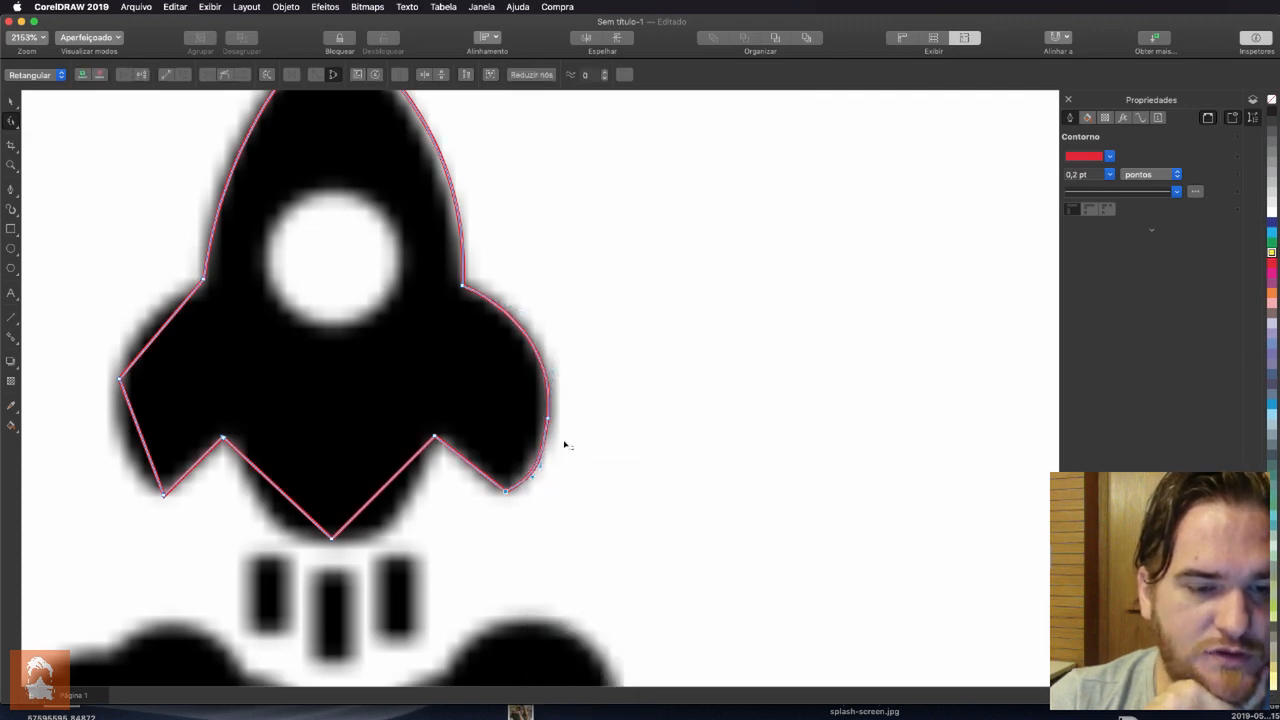
Pull the right fin's outer curves slightly inward and adjust the curve handle at the node between them
mouse_move(535, 470)
left_mouse_down()
mouse_move(560, 437)
mouse_move(530, 422)
mouse_move(541, 450)
mouse_move(563, 423)
mouse_move(566, 454)
mouse_move(545, 436)
mouse_move(533, 456)
left_mouse_up()
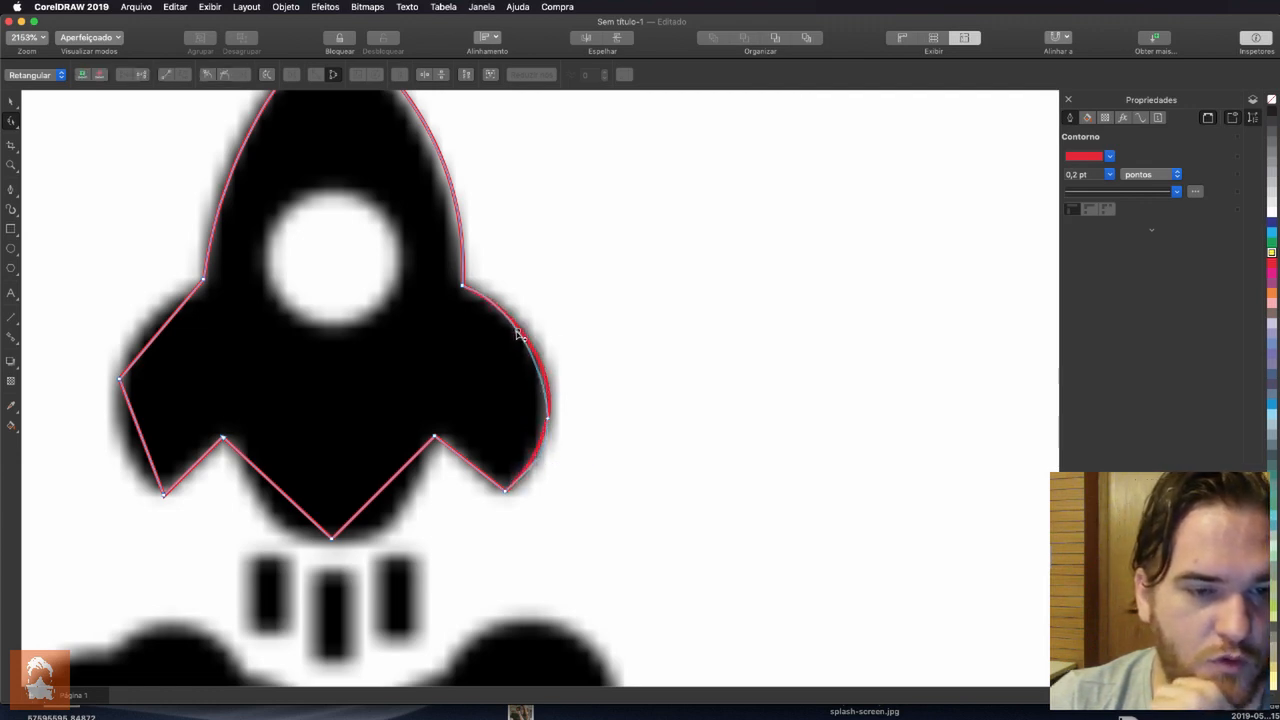
left_click(522, 332)
left_click(548, 420)
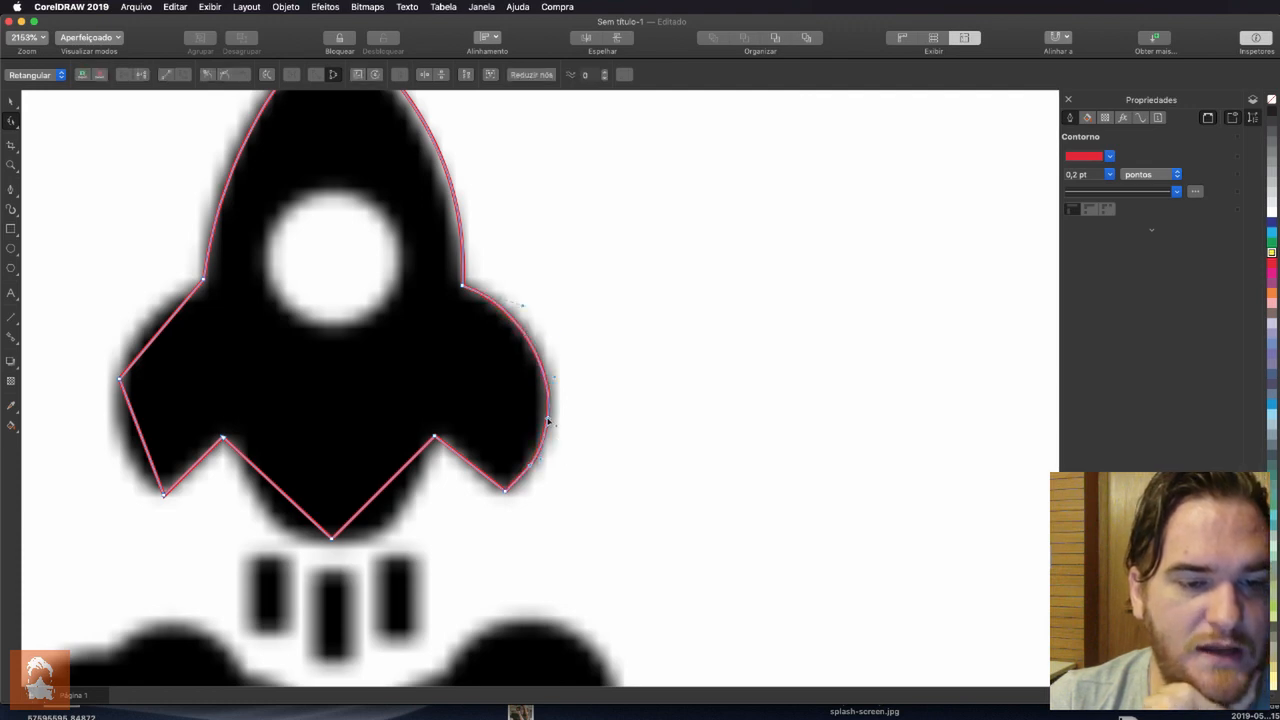
mouse_move(543, 457)
left_mouse_down()
mouse_move(557, 446)
mouse_move(614, 460)
mouse_move(631, 374)
mouse_move(534, 489)
mouse_move(514, 426)
mouse_move(541, 440)
left_mouse_up()
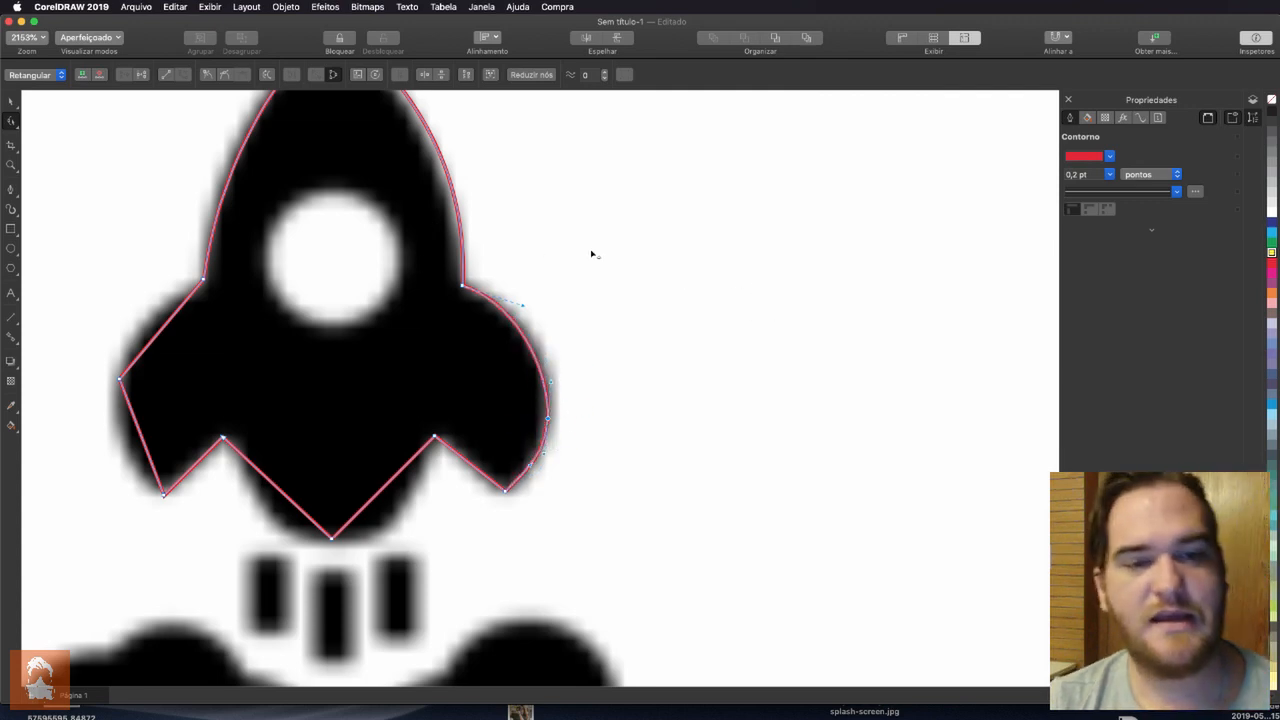
scroll(591, 254, "up", 1)
scroll(590, 268, "down", 2)
scroll(423, 131, "up", 2)
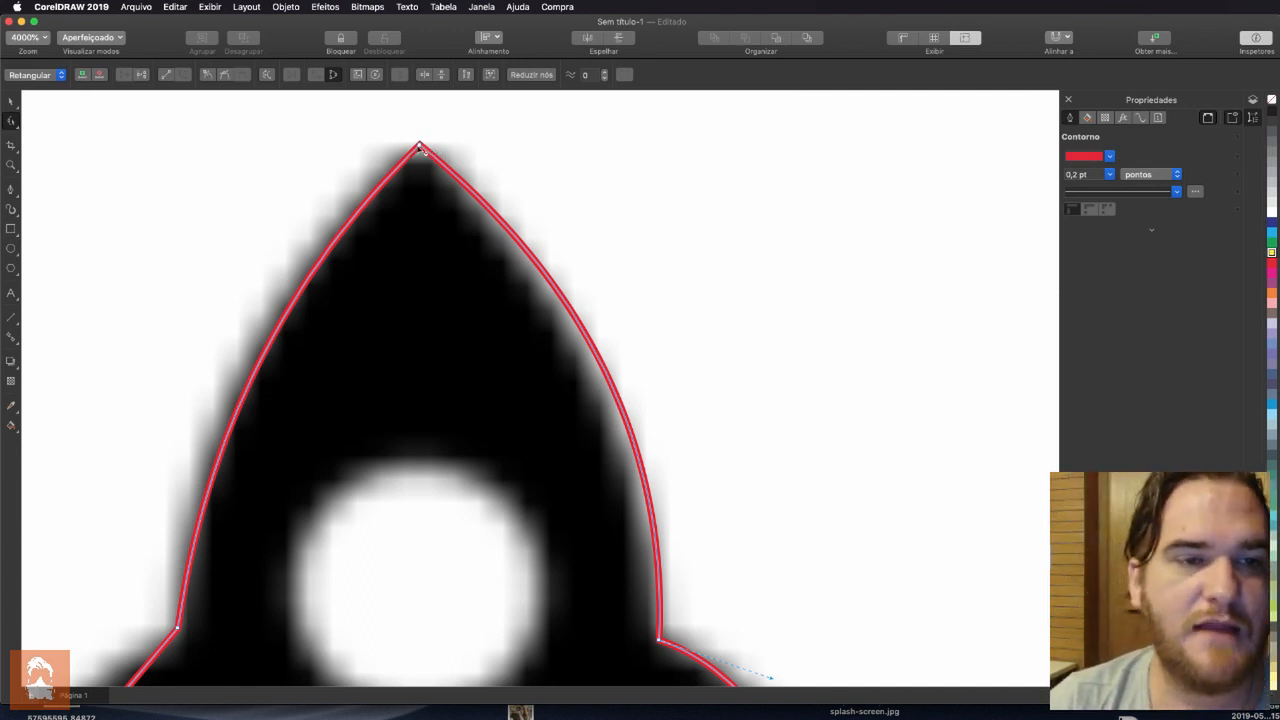
right_click(420, 146)
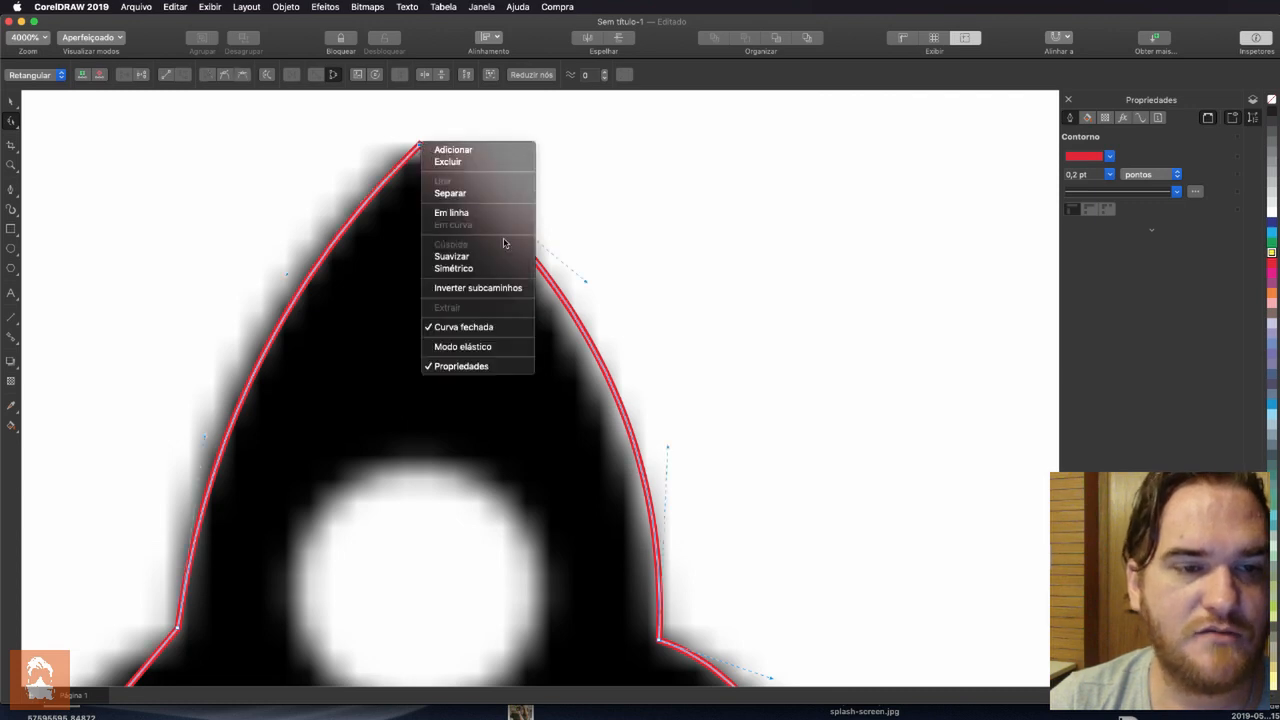
left_click(861, 219)
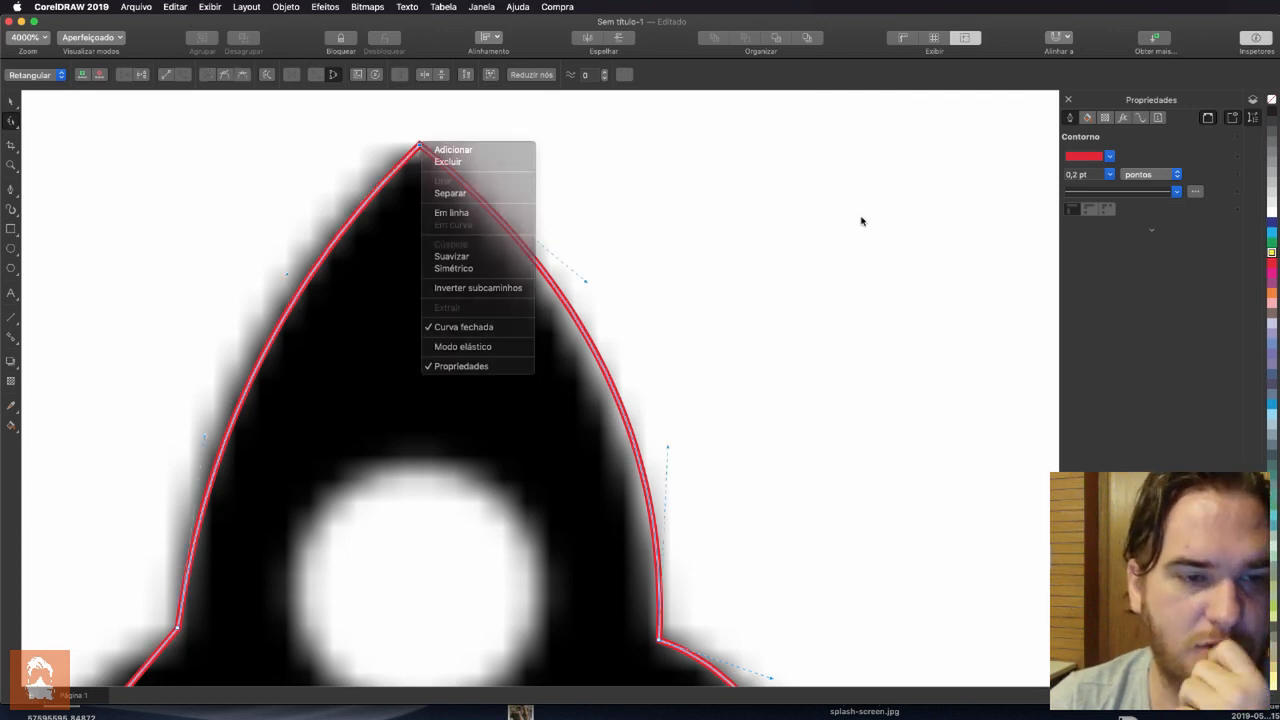
Convert the right fin's straight inner segment to a curve and bend it downward
scroll(732, 402, "down", 1)
scroll(738, 656, "down", 1)
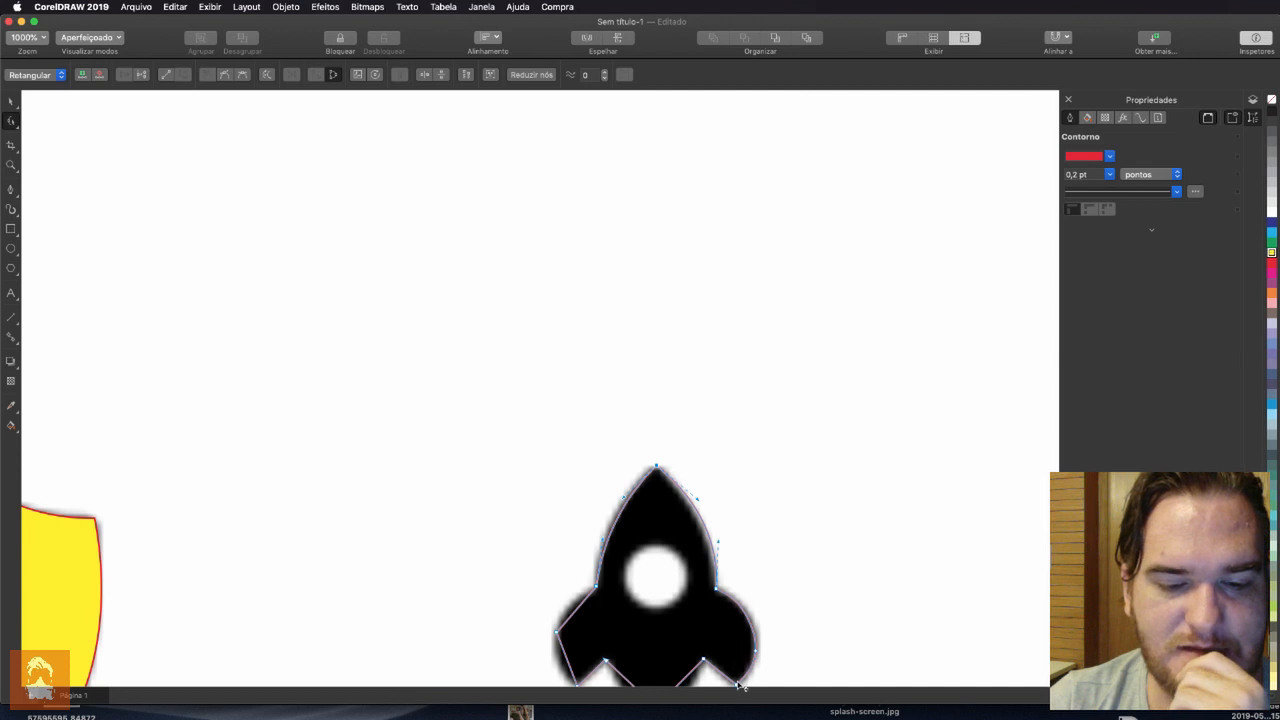
key("space")
scroll(740, 665, "up", 2)
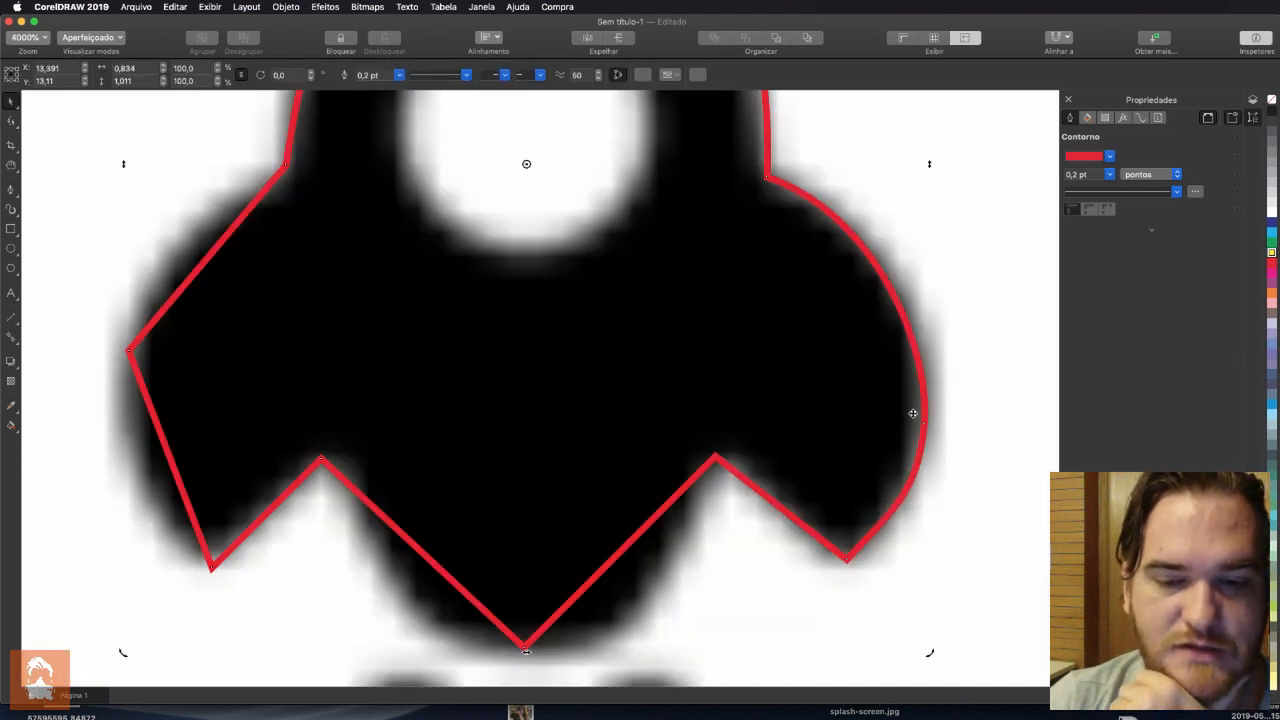
left_click(11, 120)
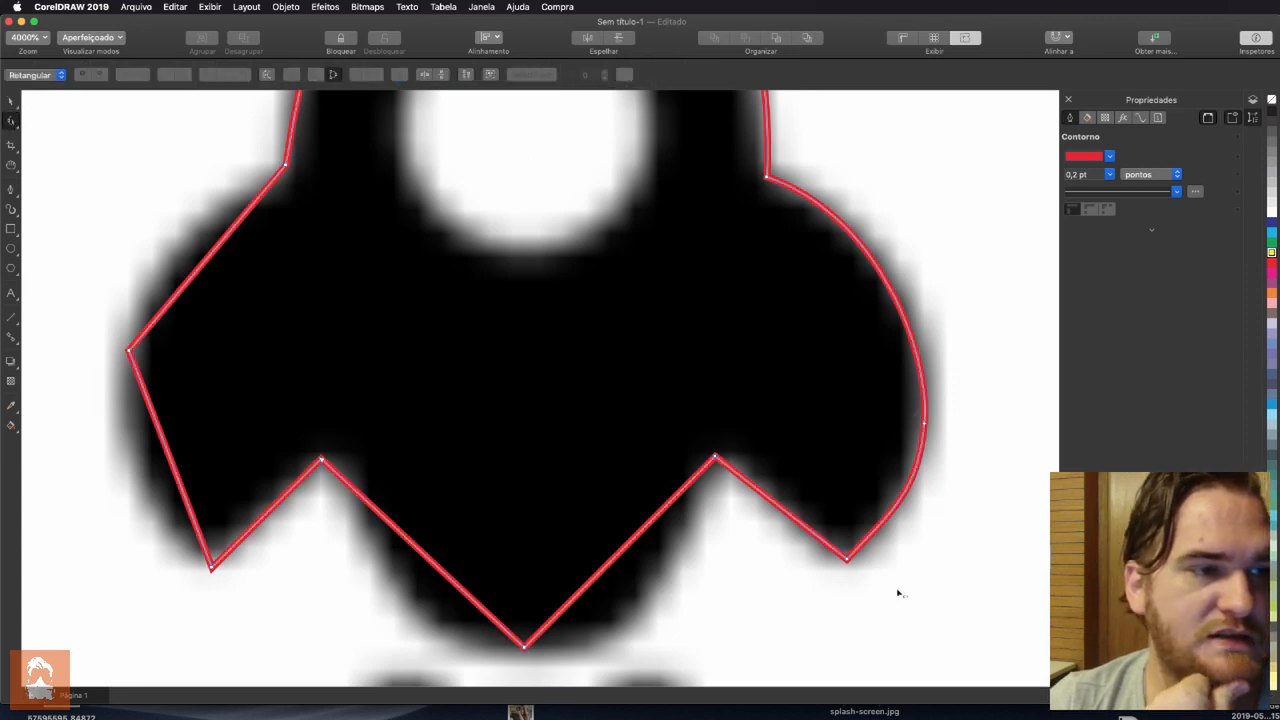
right_click(797, 521)
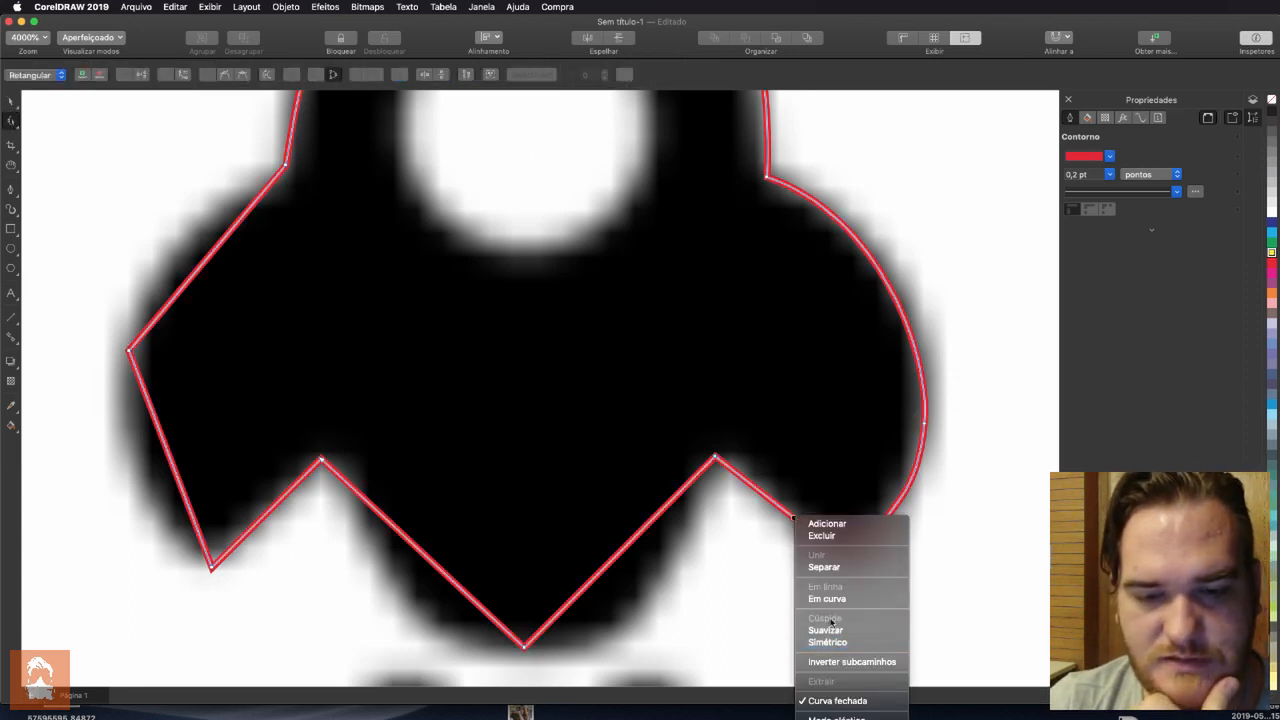
left_click(815, 599)
right_click(797, 521)
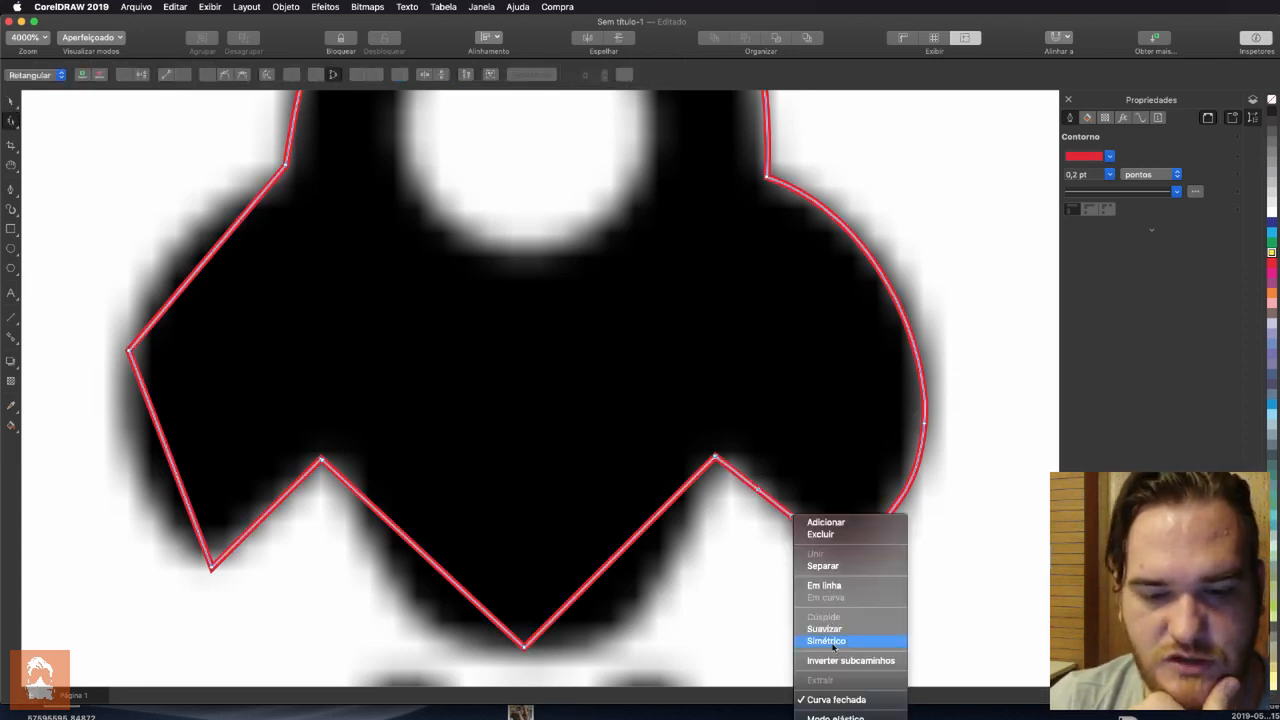
left_click(826, 614)
left_click_drag(816, 540, 774, 540)
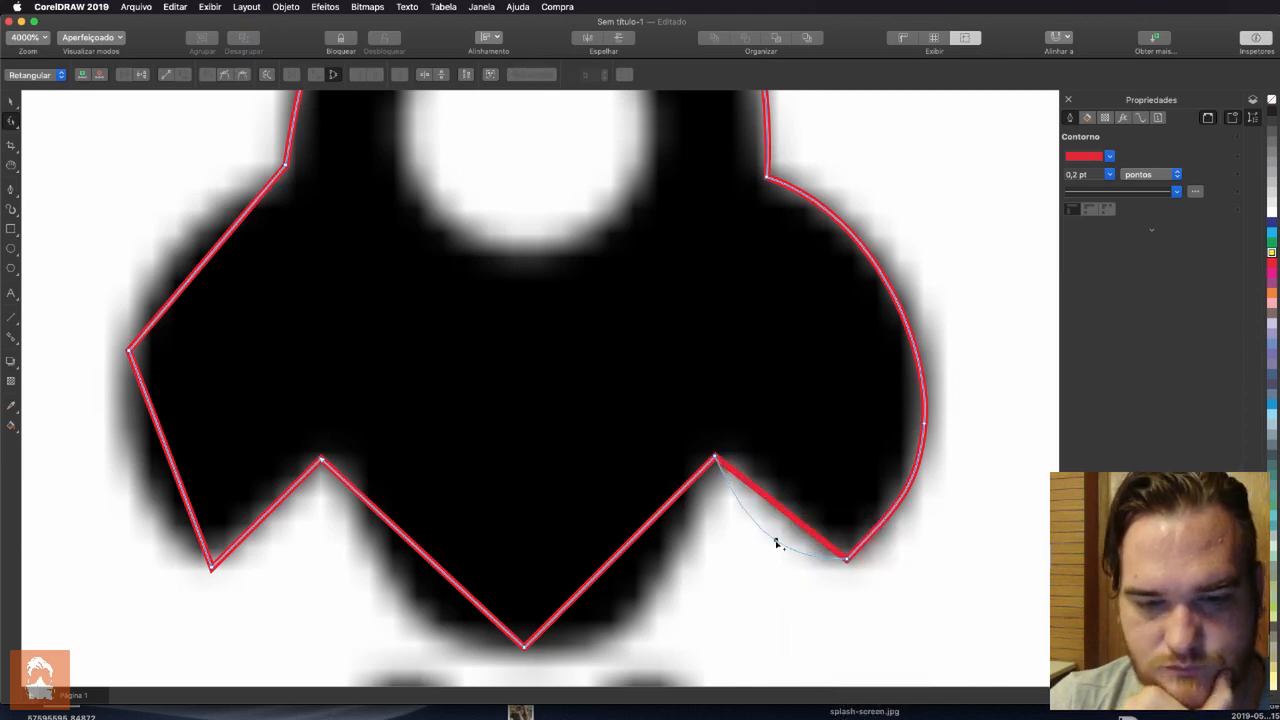
Make the right fin's lower tip node symmetrical and adjust the node and its neighbouring curve handles to follow the black shape
right_click(846, 562)
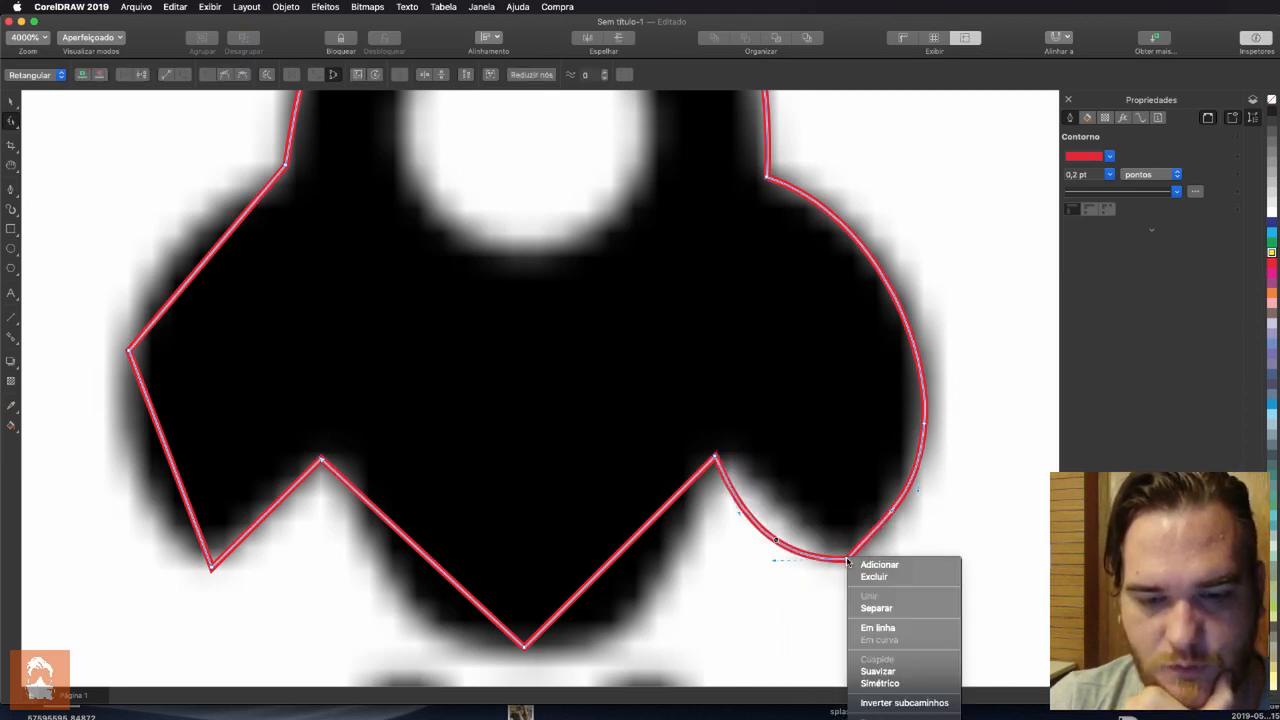
left_click(888, 684)
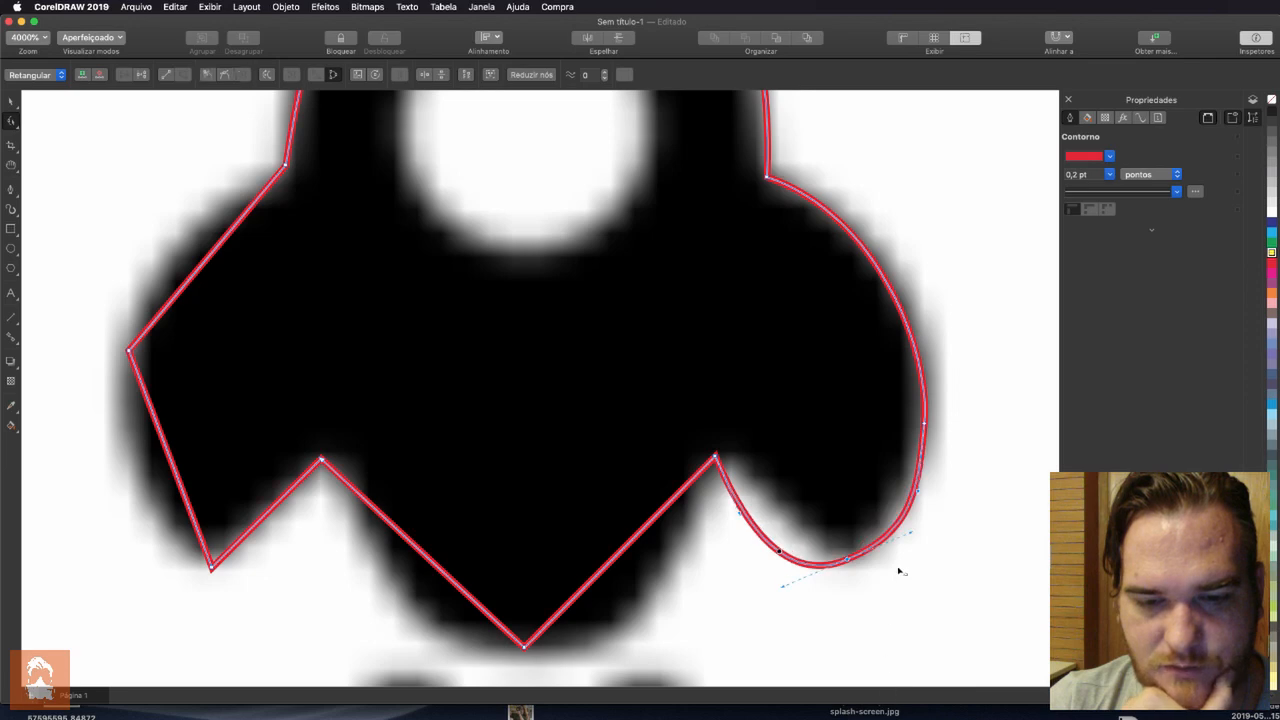
left_click_drag(784, 589, 806, 566)
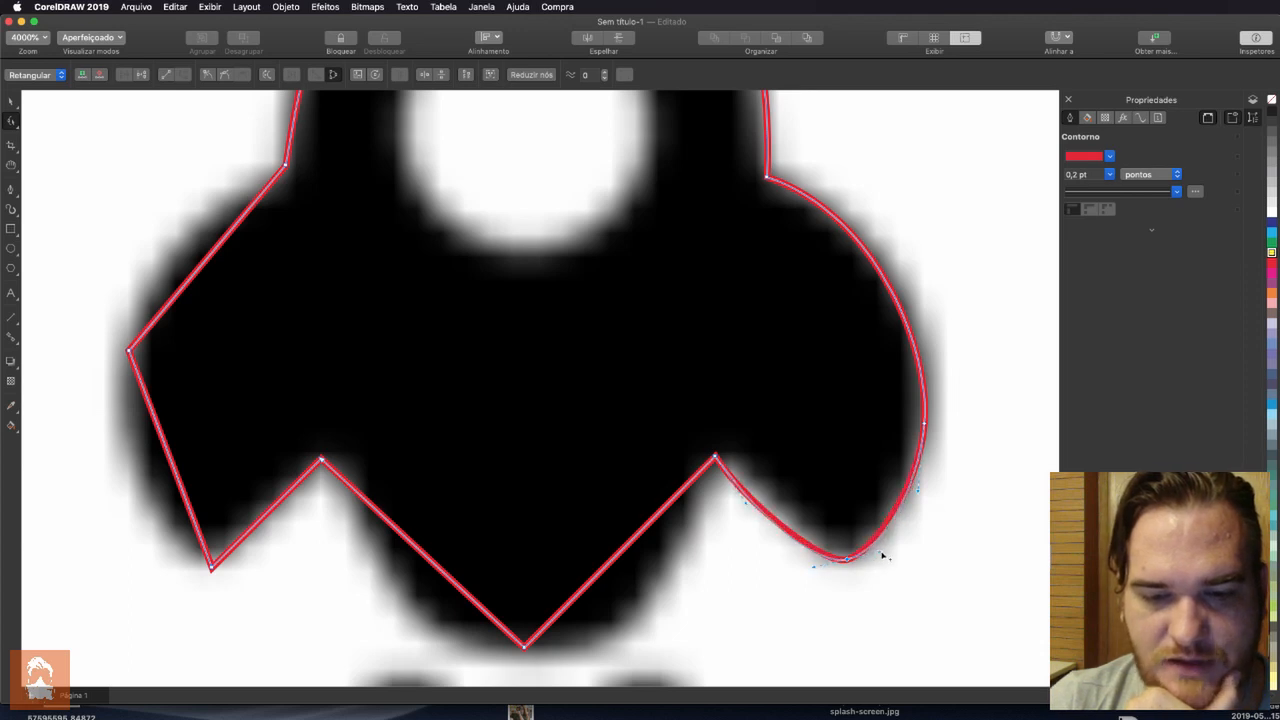
left_click(846, 562)
left_click_drag(846, 562, 847, 551)
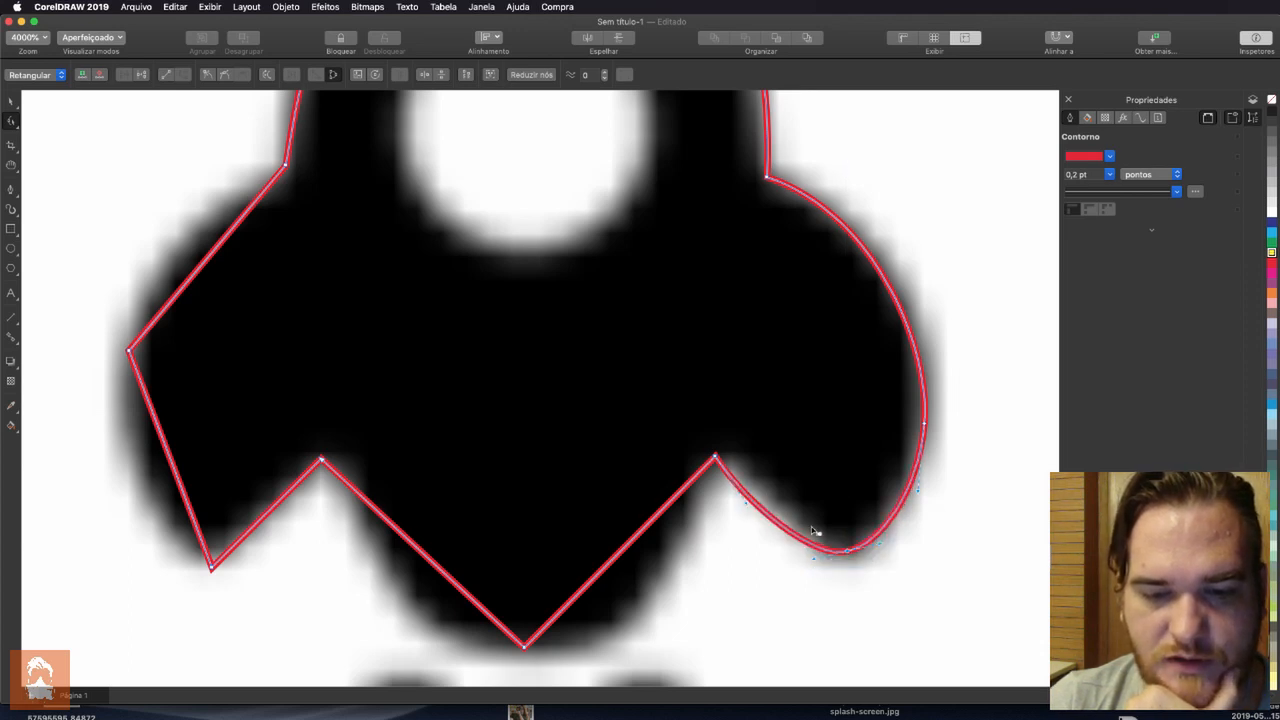
left_click_drag(745, 503, 773, 507)
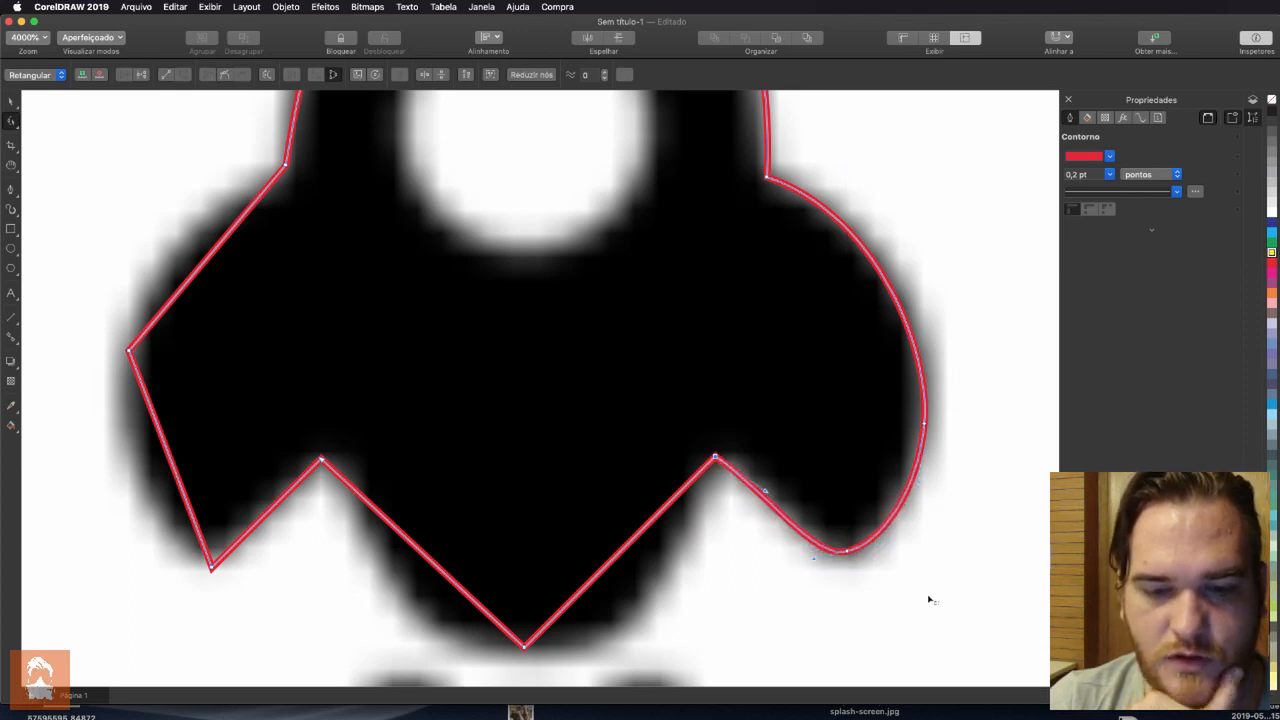
left_click(929, 600)
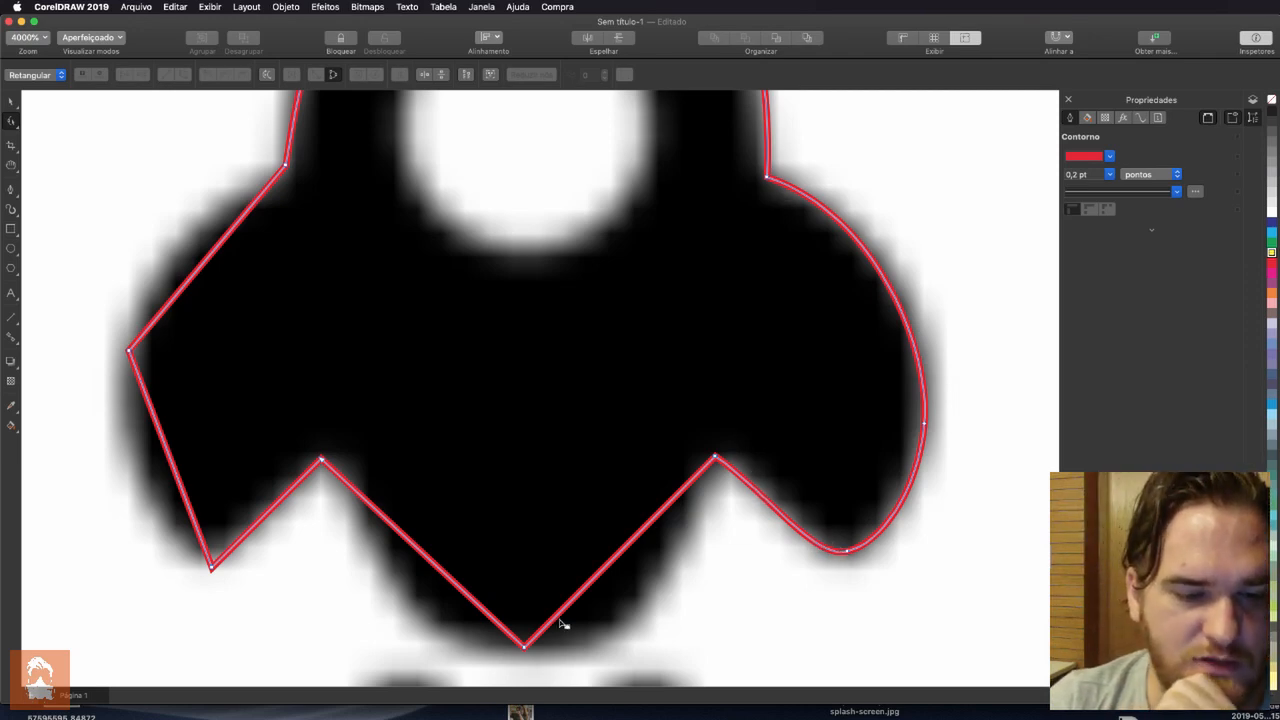
Convert the two straight segments of the rocket body's pointed base to curves
right_click(524, 647)
left_click(577, 600)
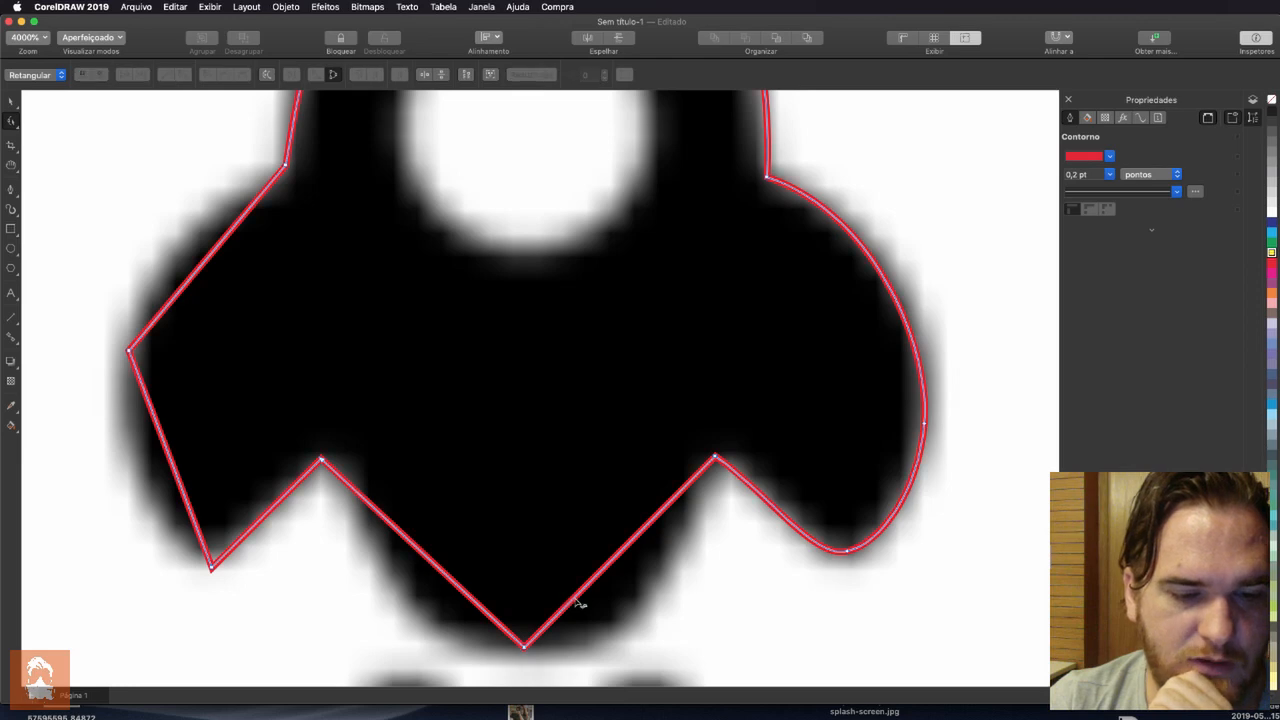
right_click(577, 600)
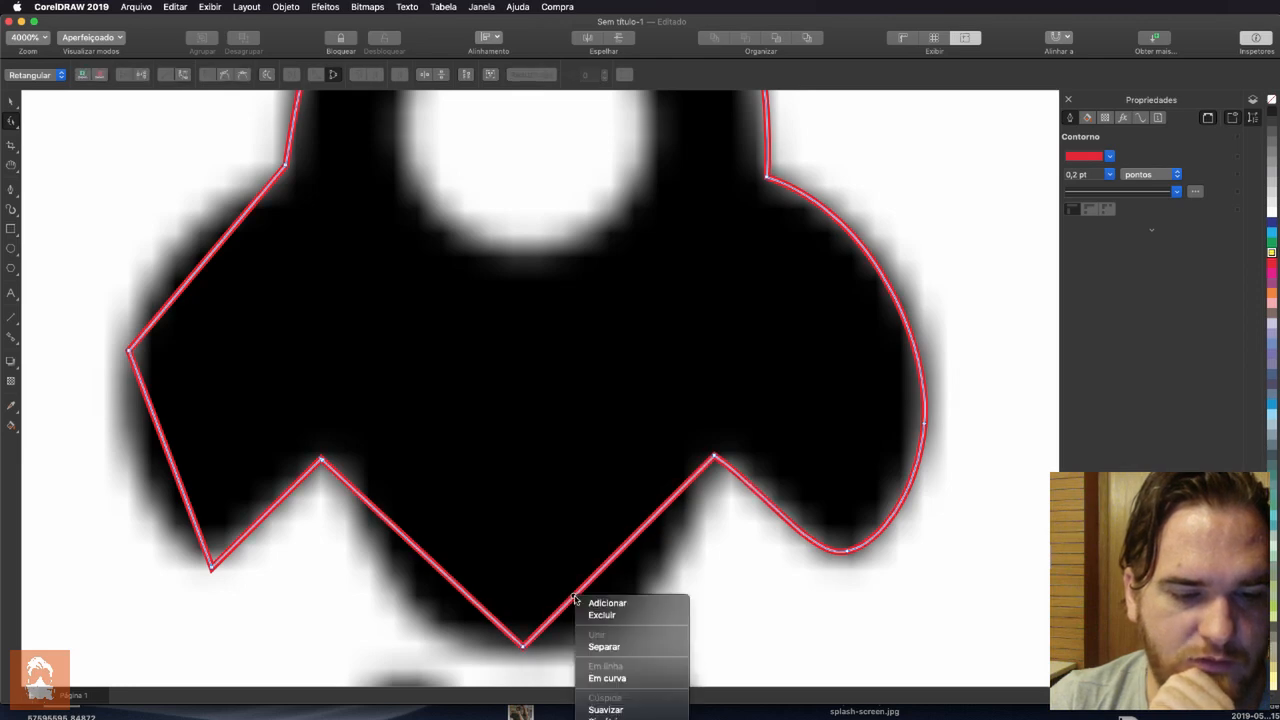
left_click(610, 680)
right_click(450, 578)
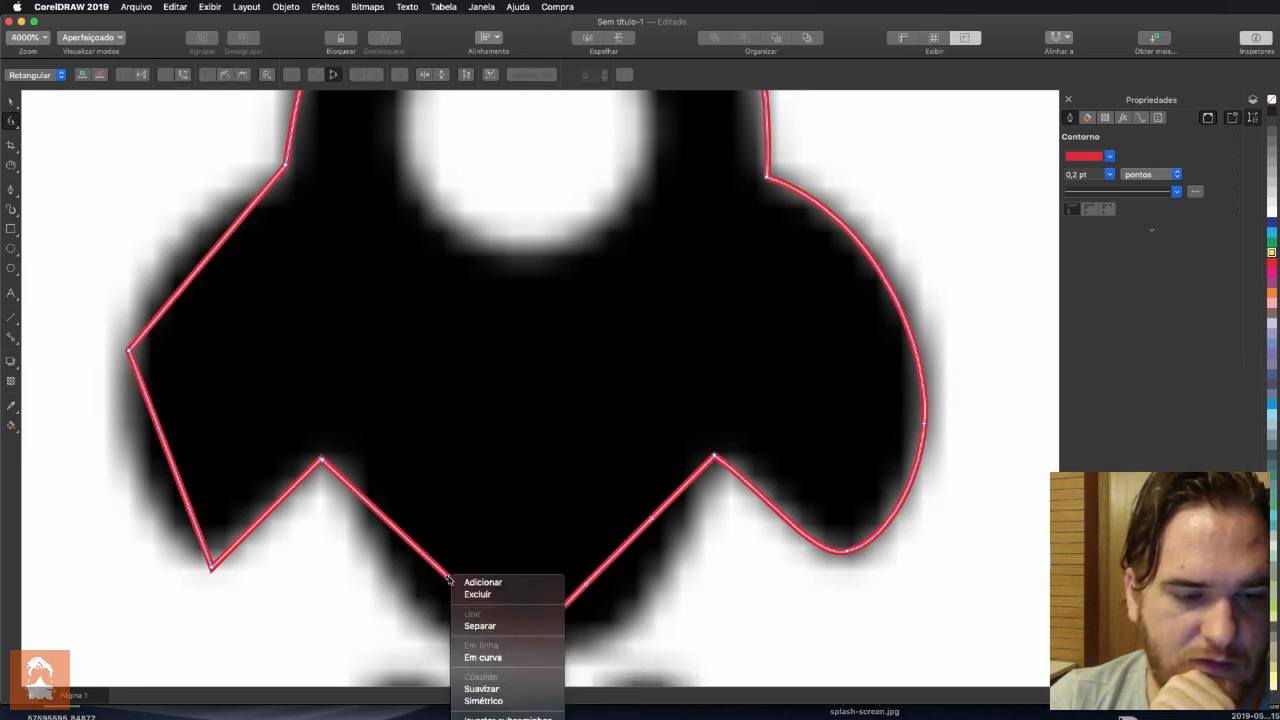
left_click(482, 657)
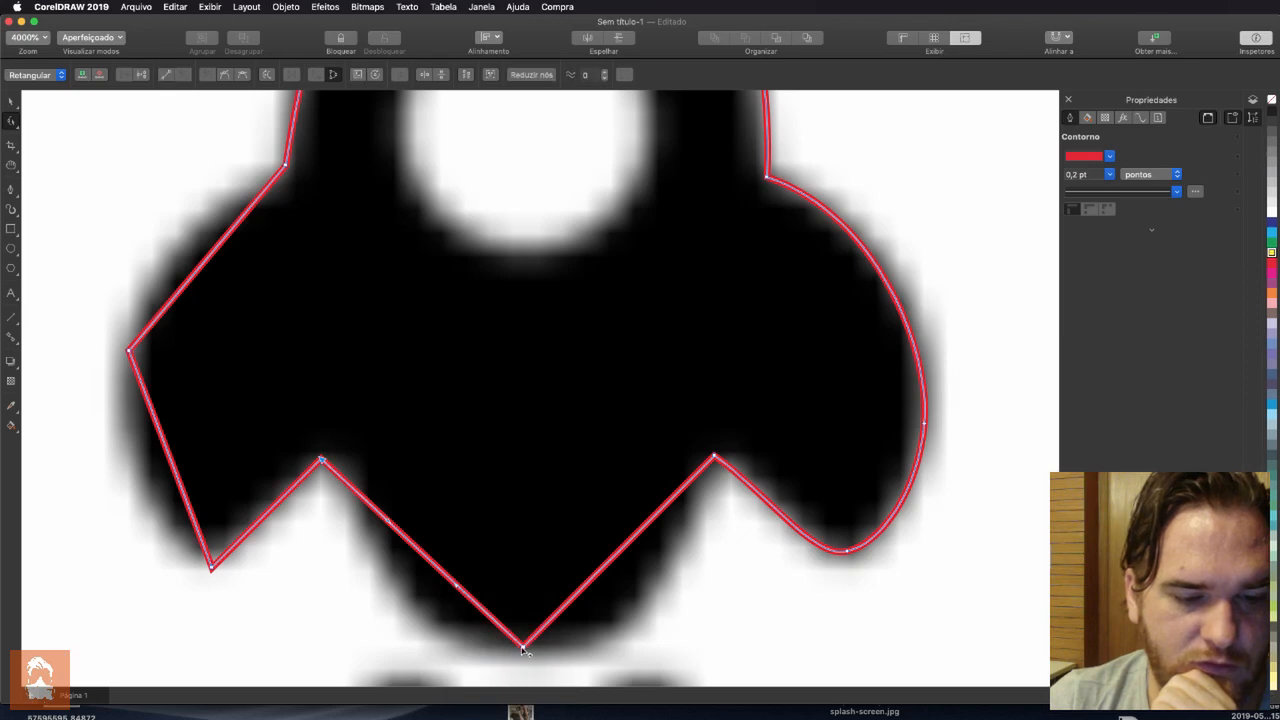
Make the rocket base's bottom node symmetrical and lengthen its handles so the curve fills out the rounded base
right_click(522, 649)
left_click(566, 718)
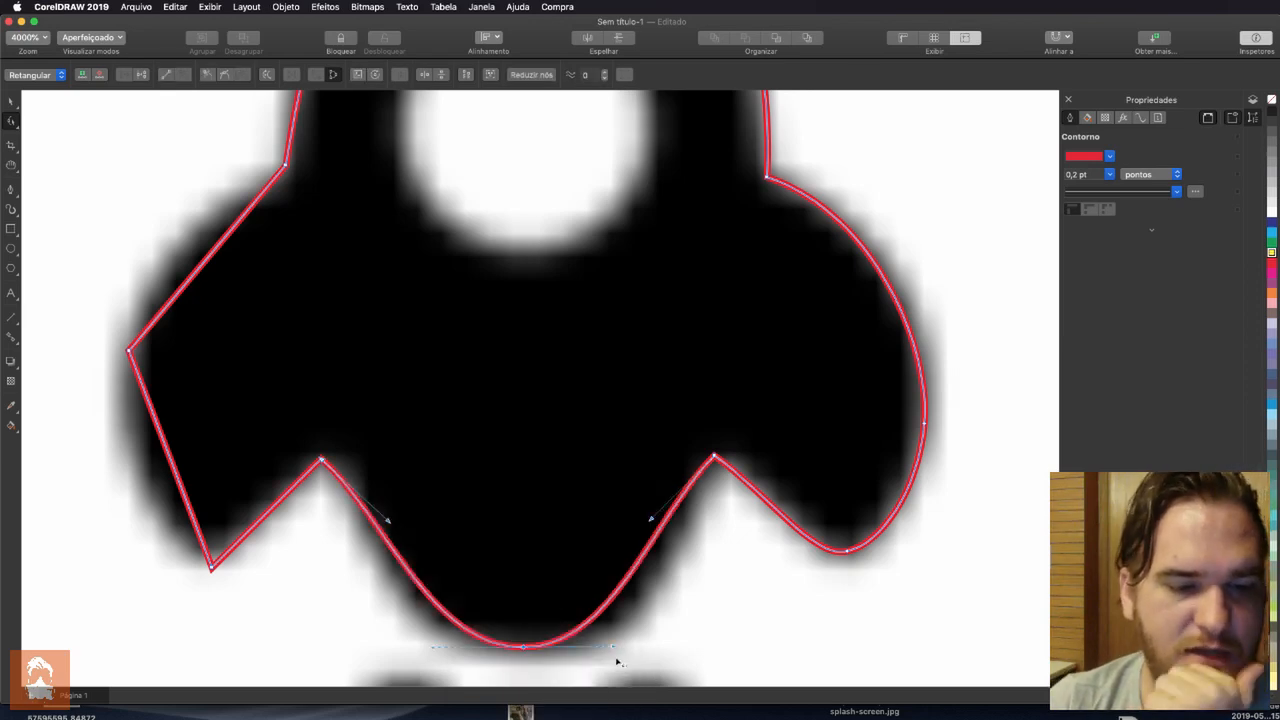
left_click_drag(611, 652, 663, 646)
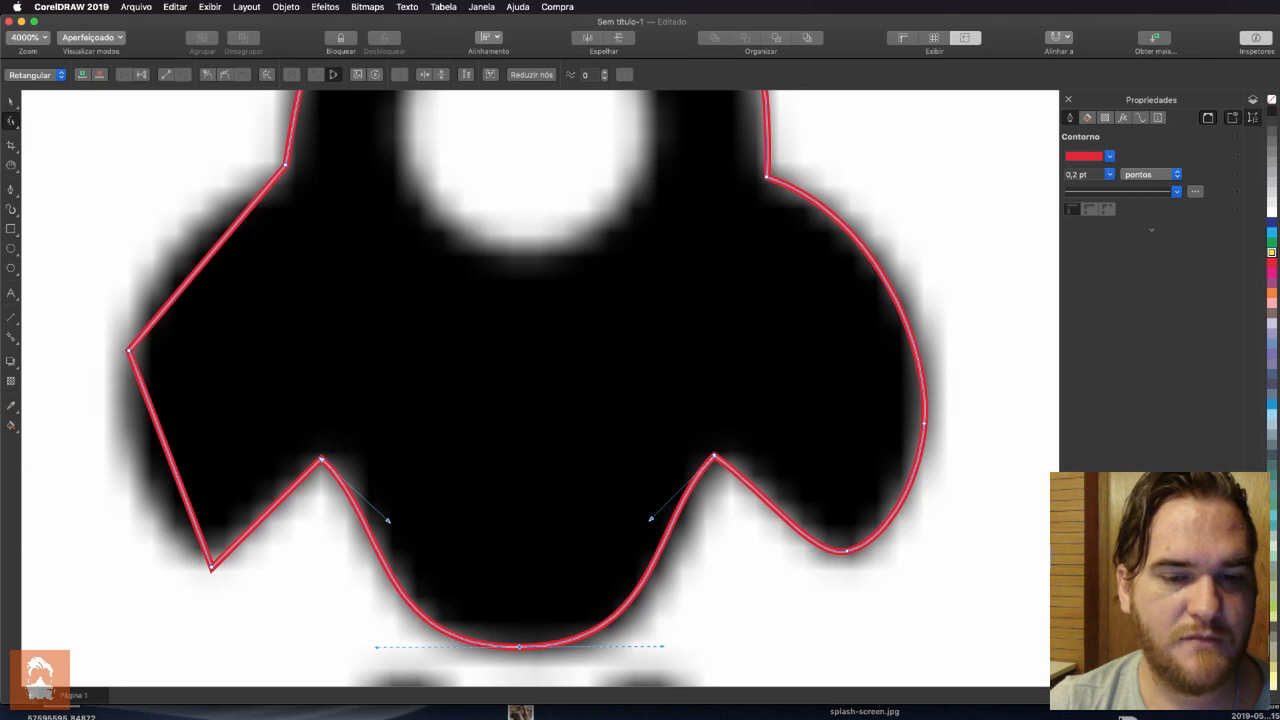
Convert the left fin's two outer segments to curves and make the node between them symmetrical
left_click(193, 280)
right_click(191, 279)
left_click(222, 360)
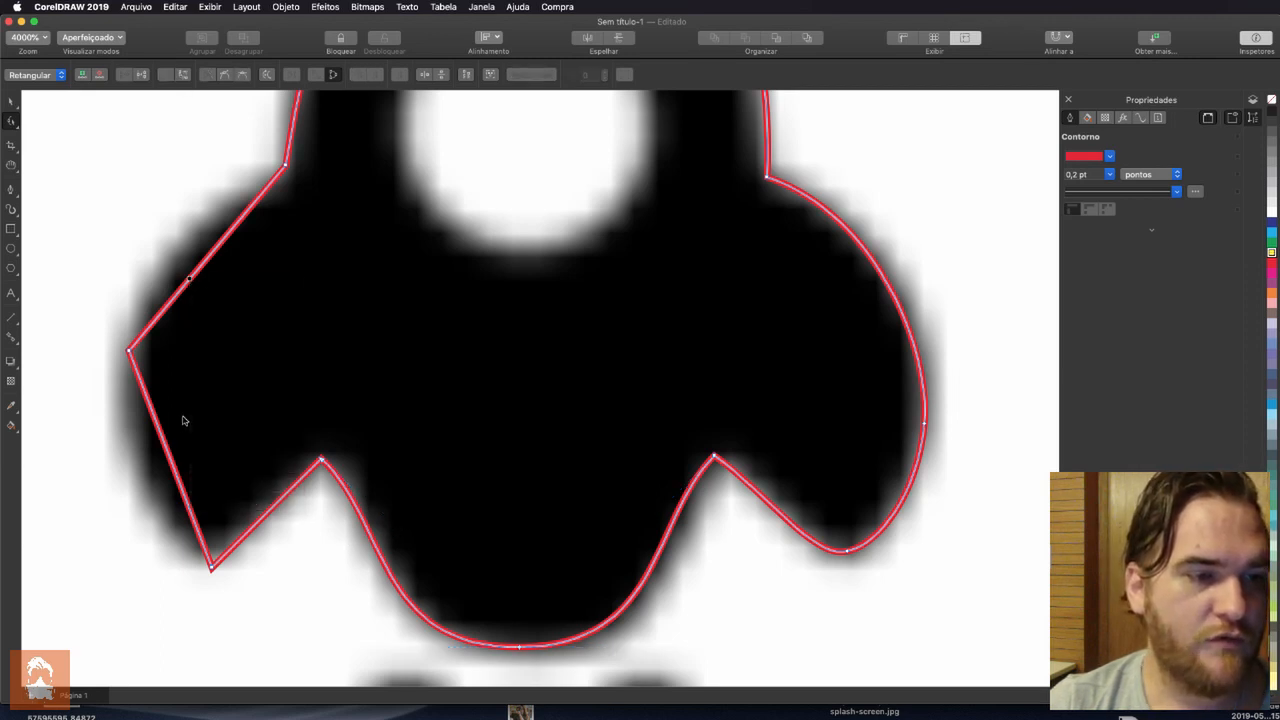
right_click(172, 456)
left_click(149, 386)
right_click(129, 350)
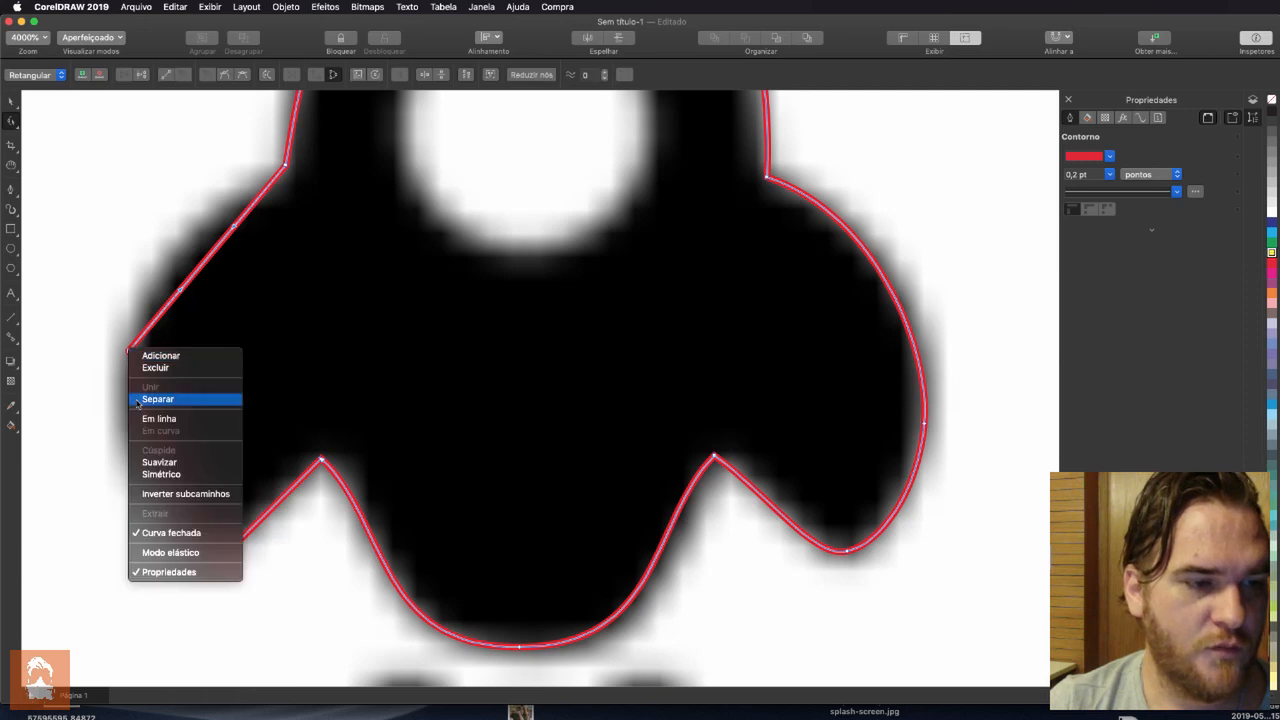
left_click(160, 474)
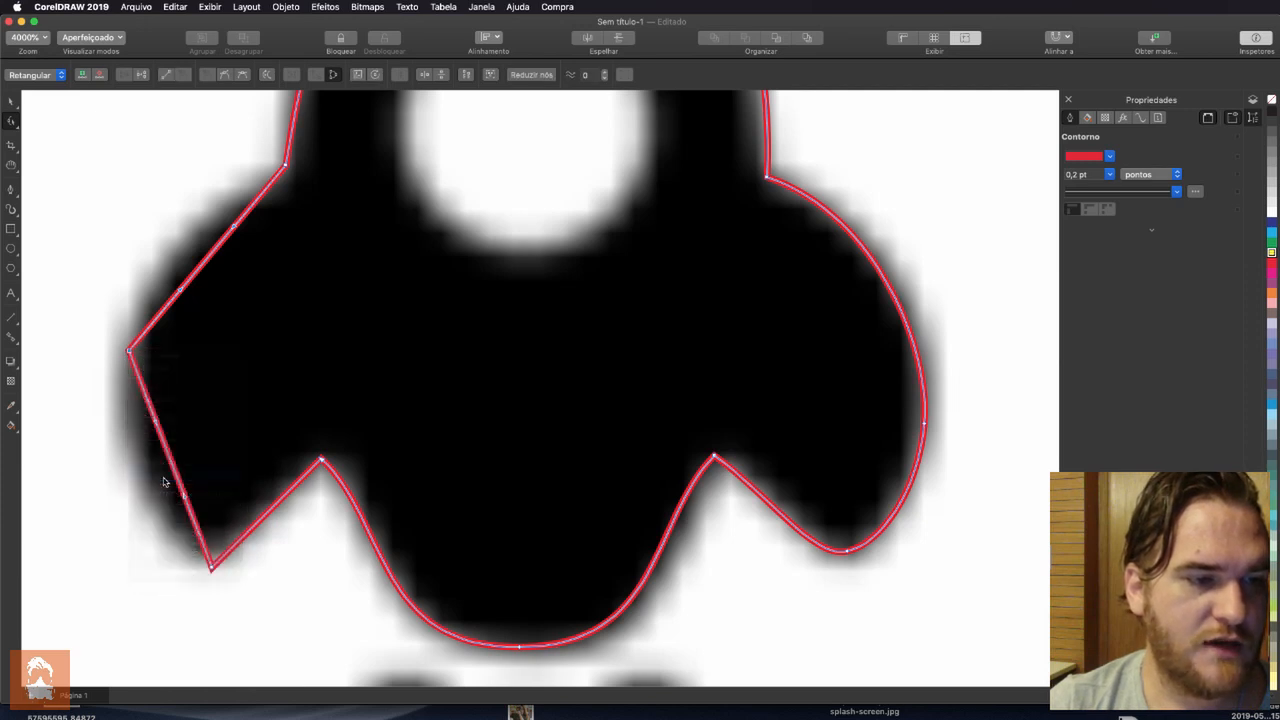
Try to apply the symmetrical node type to the left fin's inner segment and move the fin's tip node upward
right_click(212, 570)
left_click(269, 513)
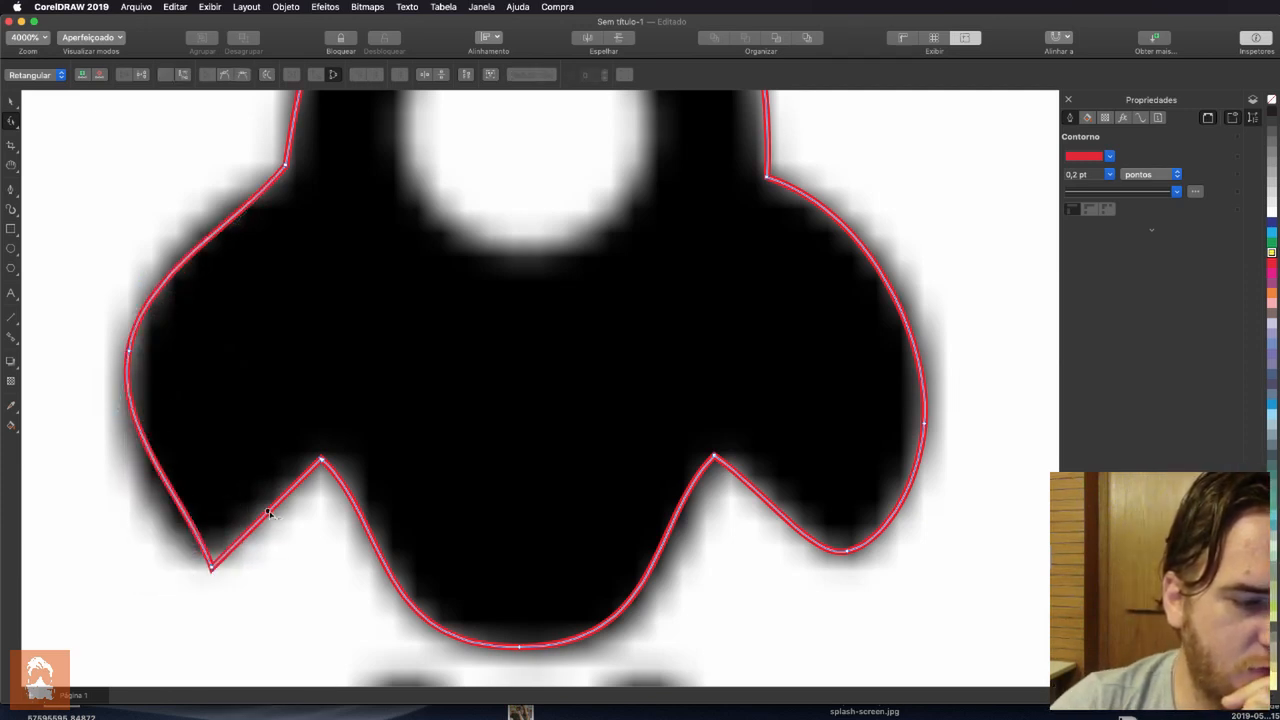
right_click(269, 513)
left_click(302, 635)
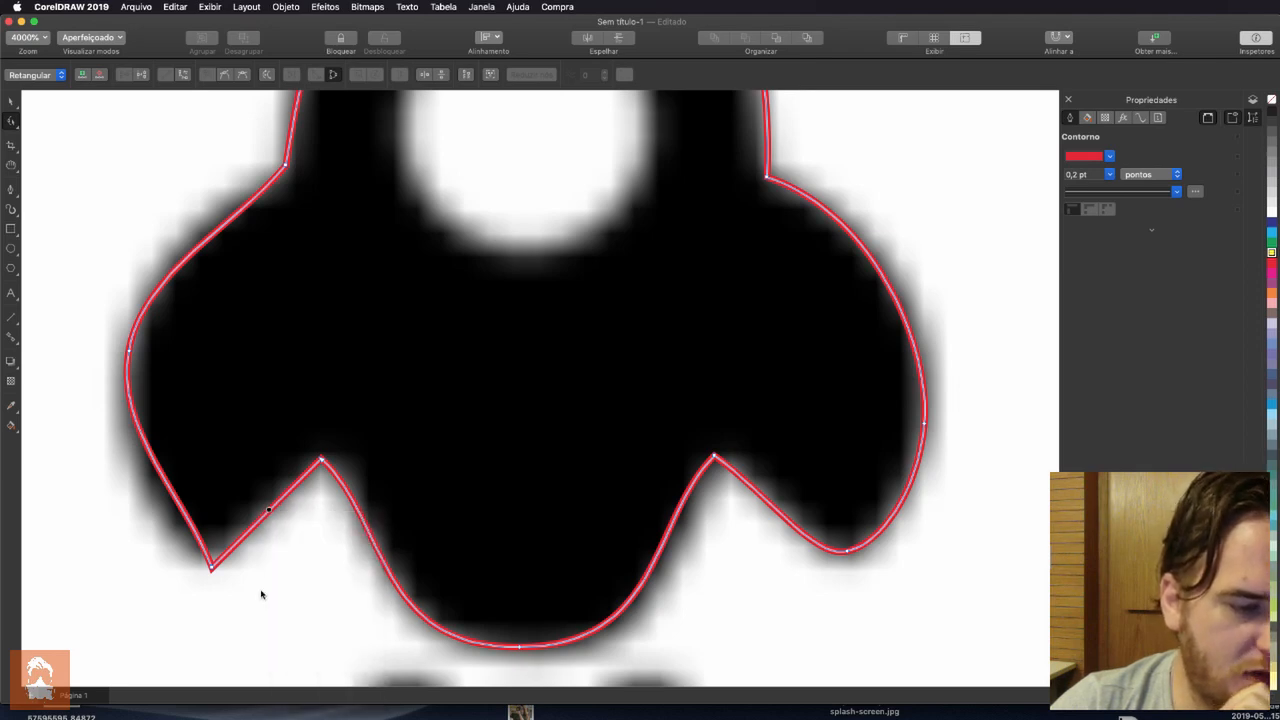
left_click(212, 567)
left_click_drag(212, 570, 205, 539)
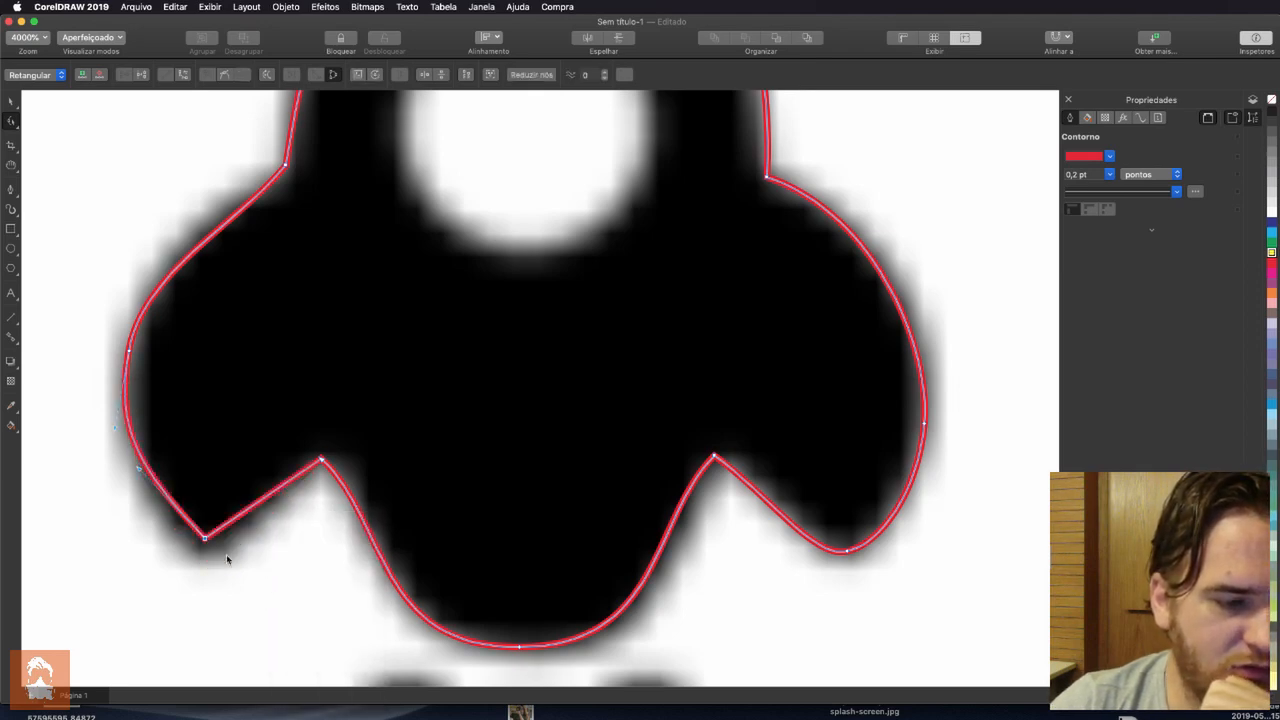
Try the smooth and symmetrical node types on the left fin's tip and inner segment, and nudge the tip node downward
right_click(205, 540)
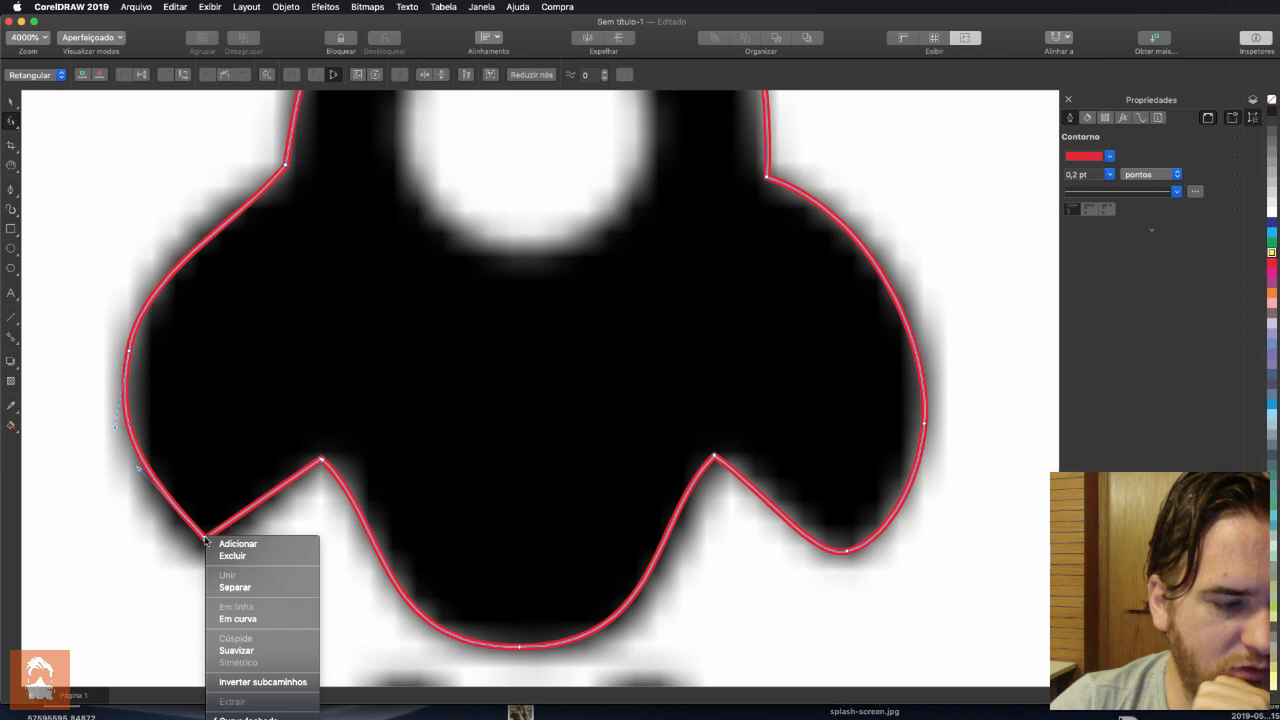
left_click(282, 647)
right_click(271, 495)
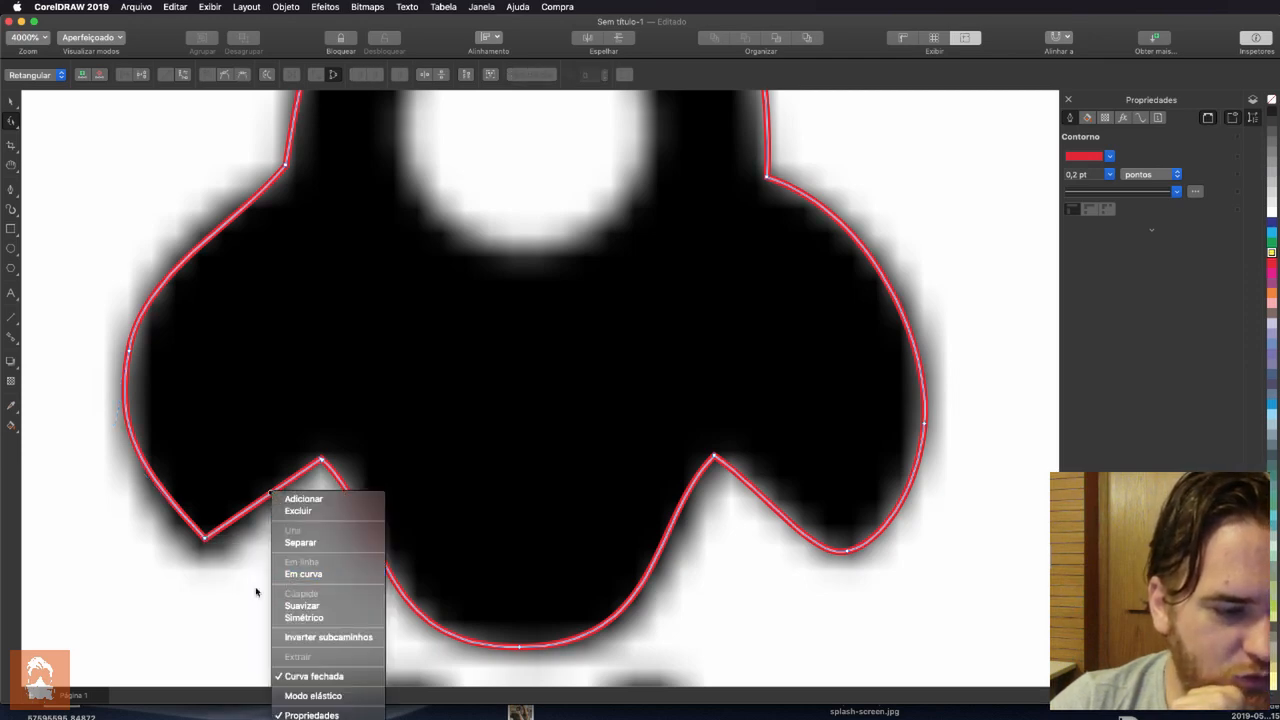
left_click(262, 503)
right_click(260, 506)
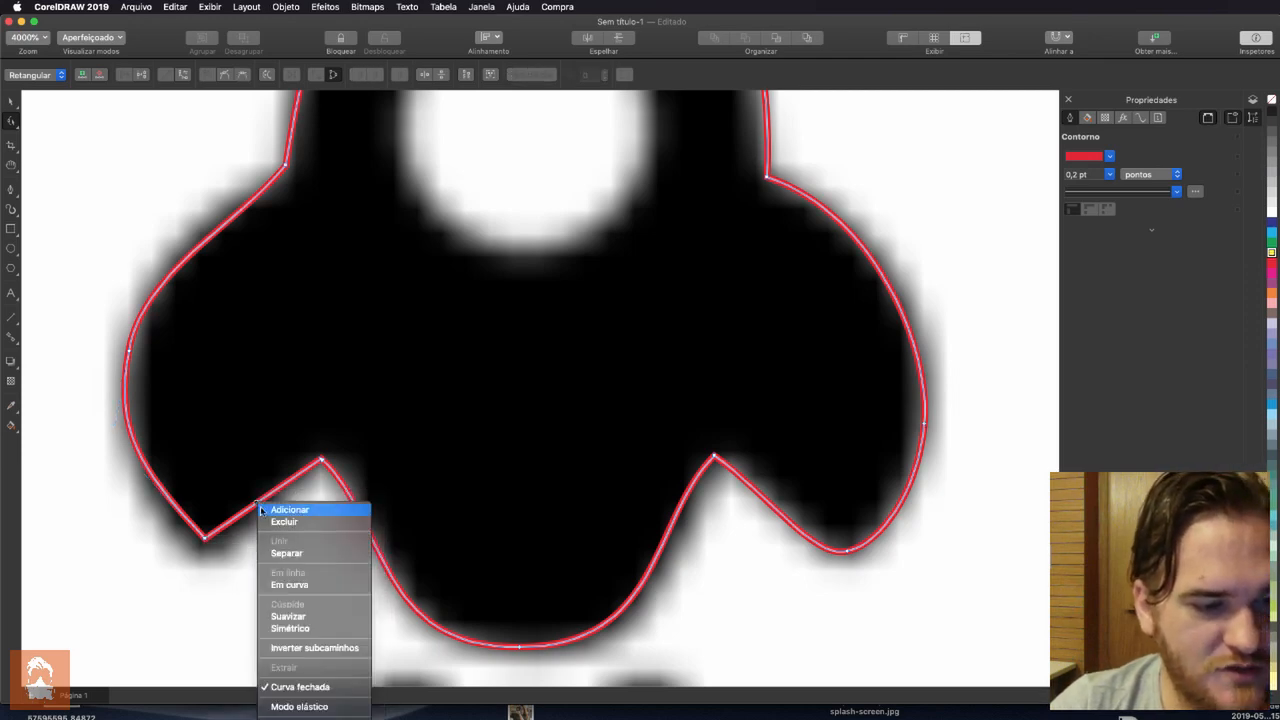
left_click(304, 630)
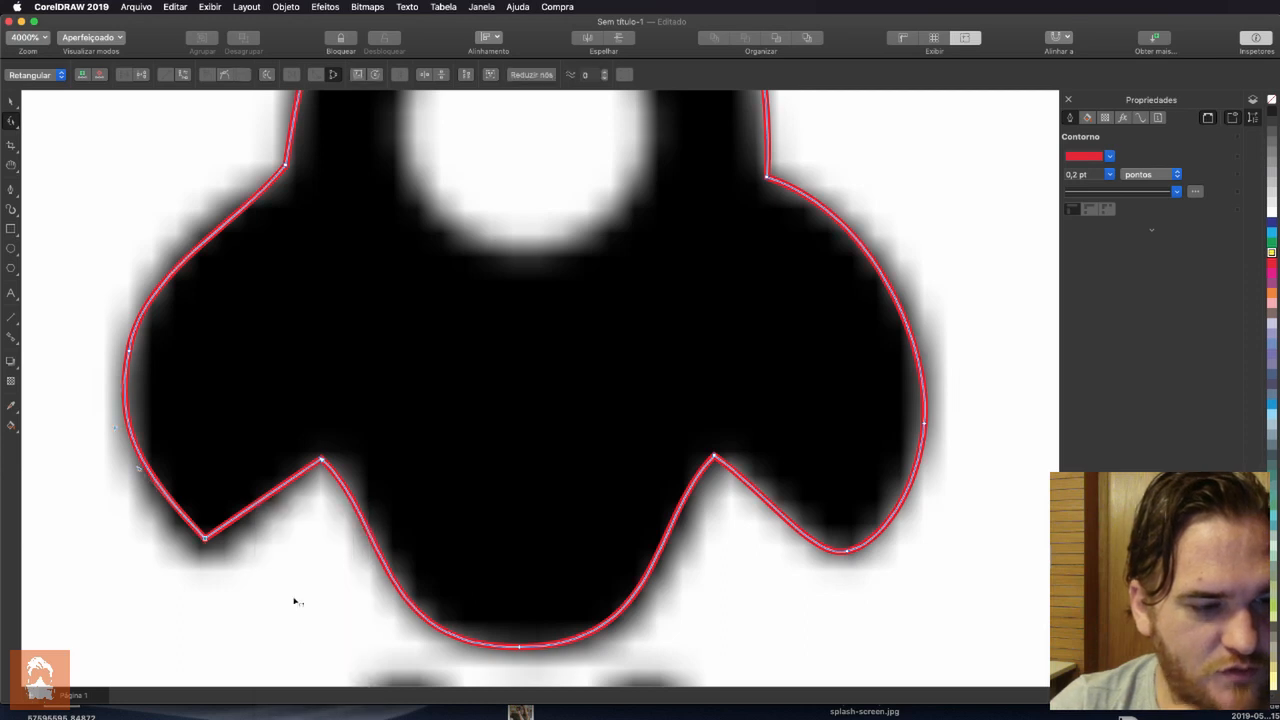
left_click_drag(204, 537, 207, 550)
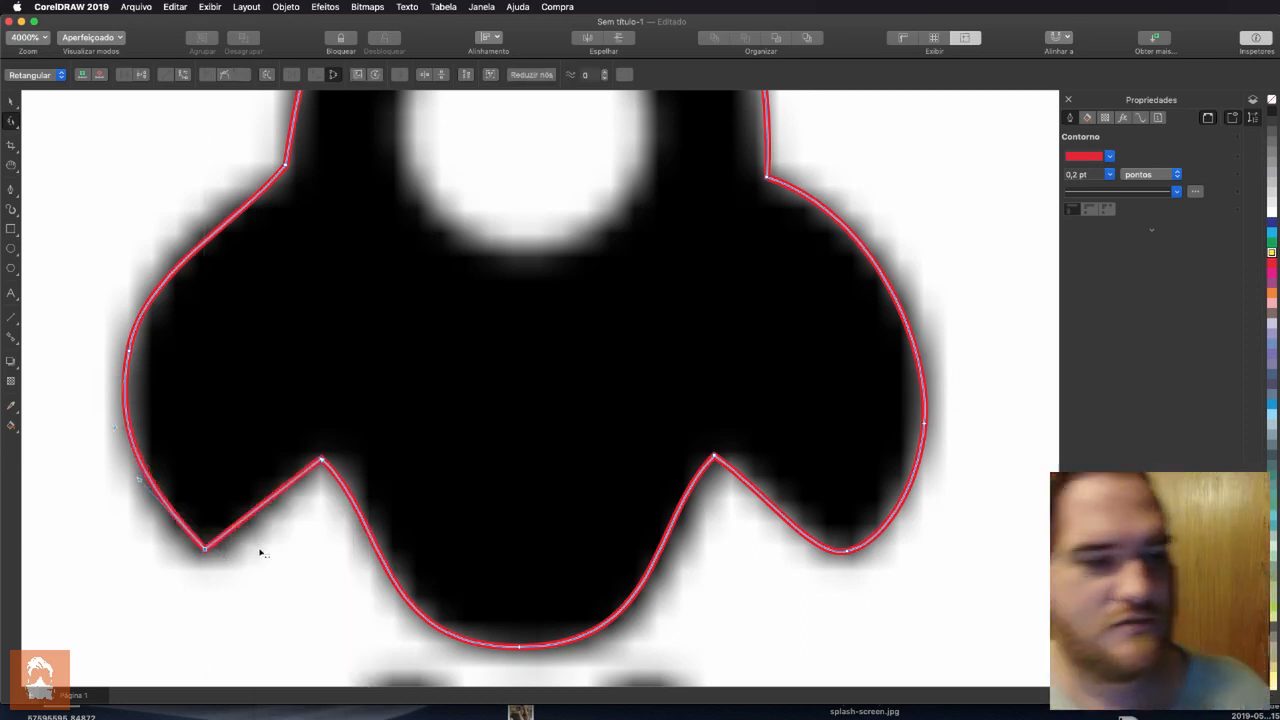
Remove the left fin's pointed tip node and reshape the fin's lower end into a rounded curve along the icon's edge
double_click(205, 550)
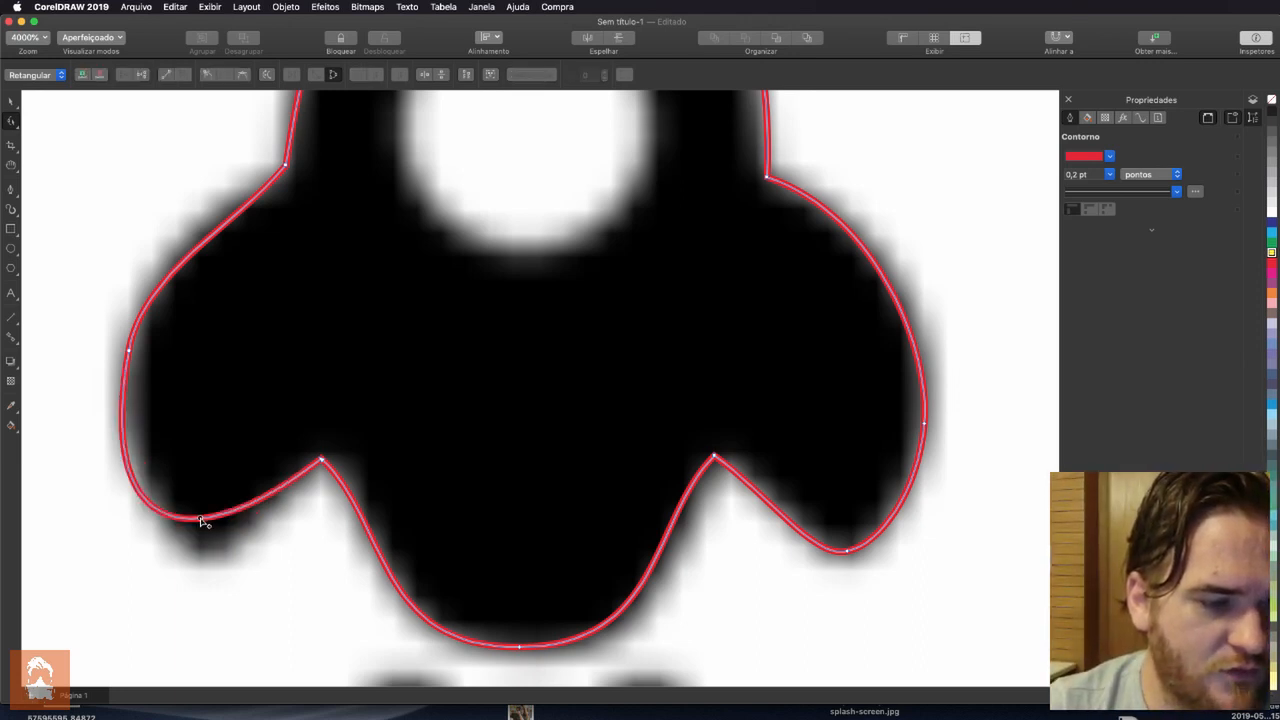
left_click_drag(202, 521, 260, 551)
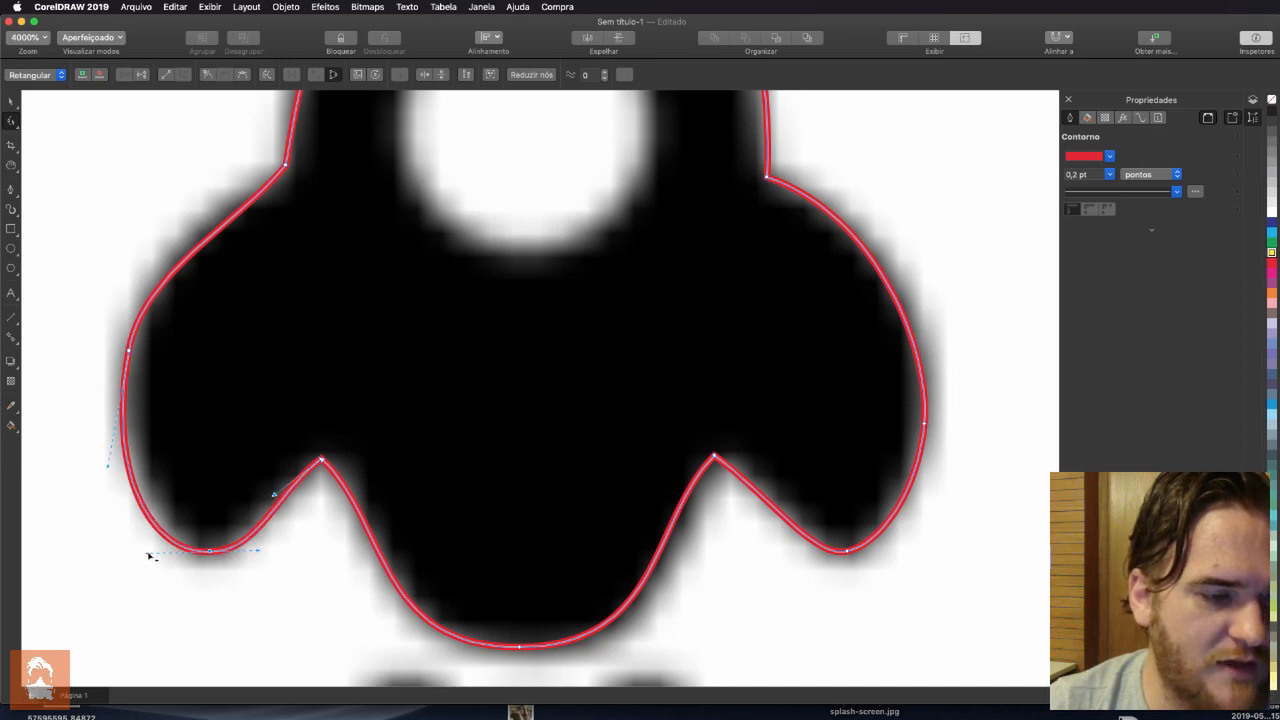
left_click_drag(108, 468, 117, 444)
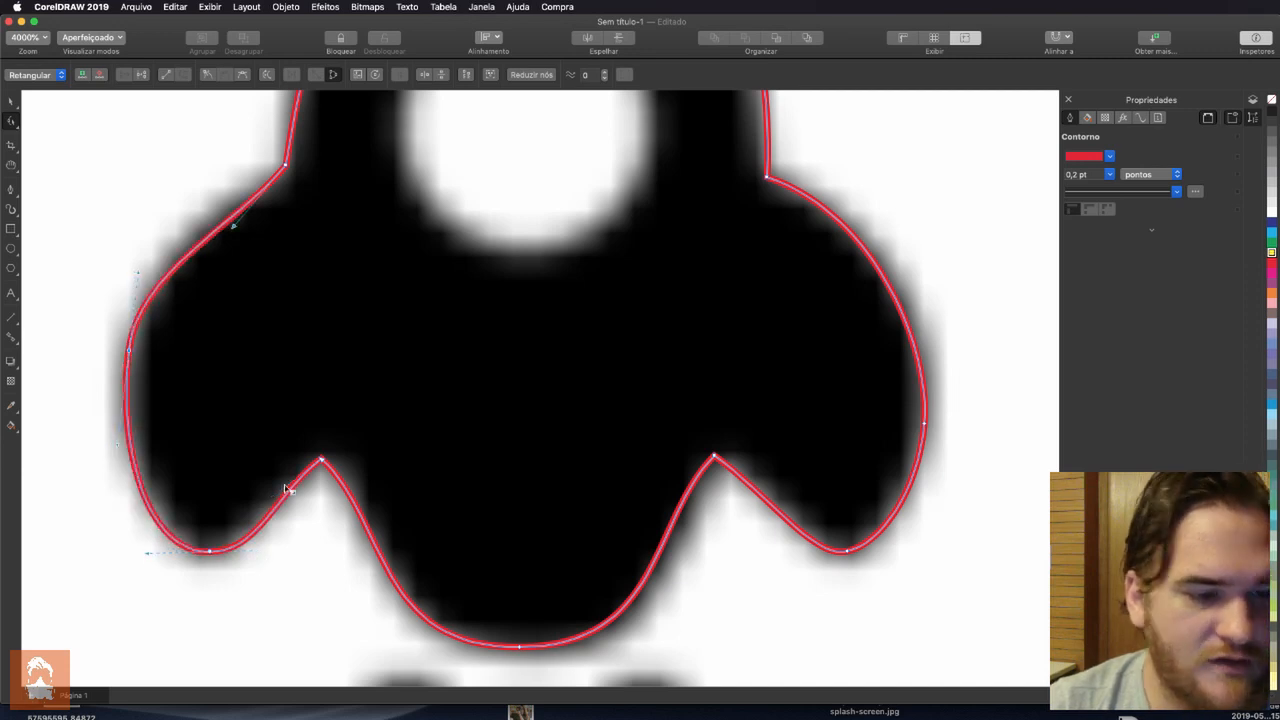
Fill the finished rocket outline with light blue and deselect it
scroll(475, 421, "down", 1)
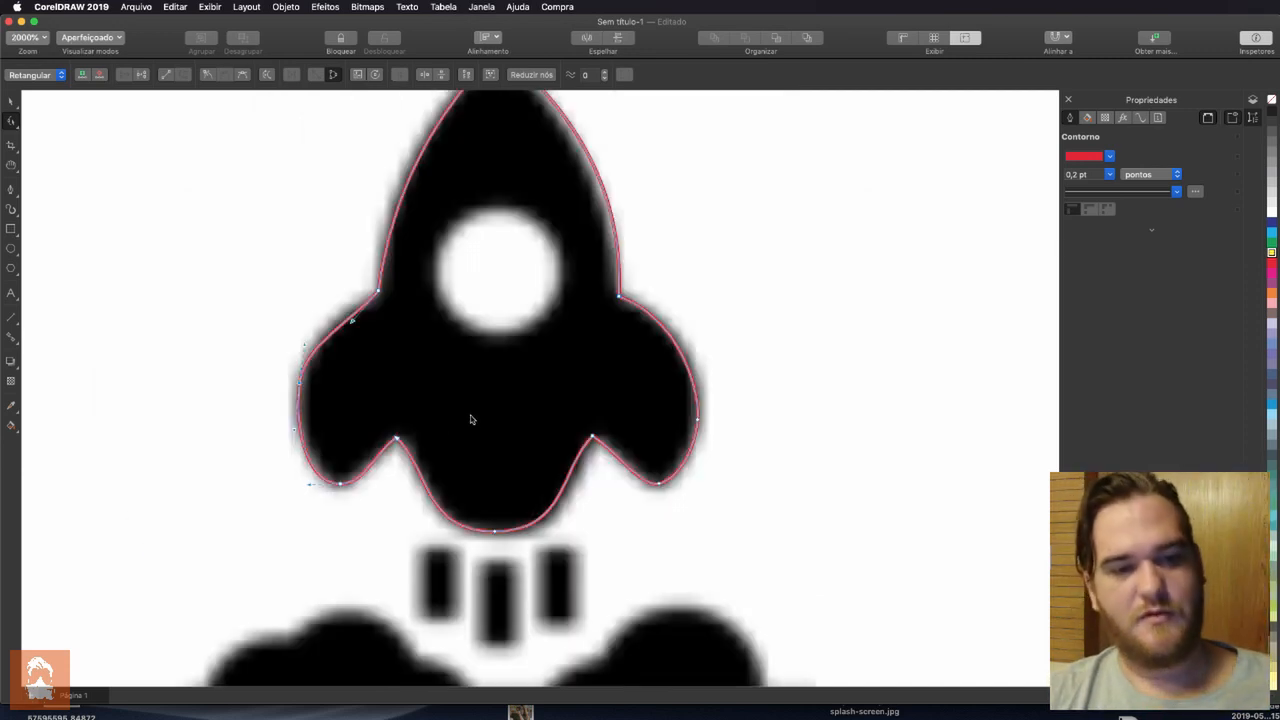
key("space")
scroll(839, 340, "down", 1)
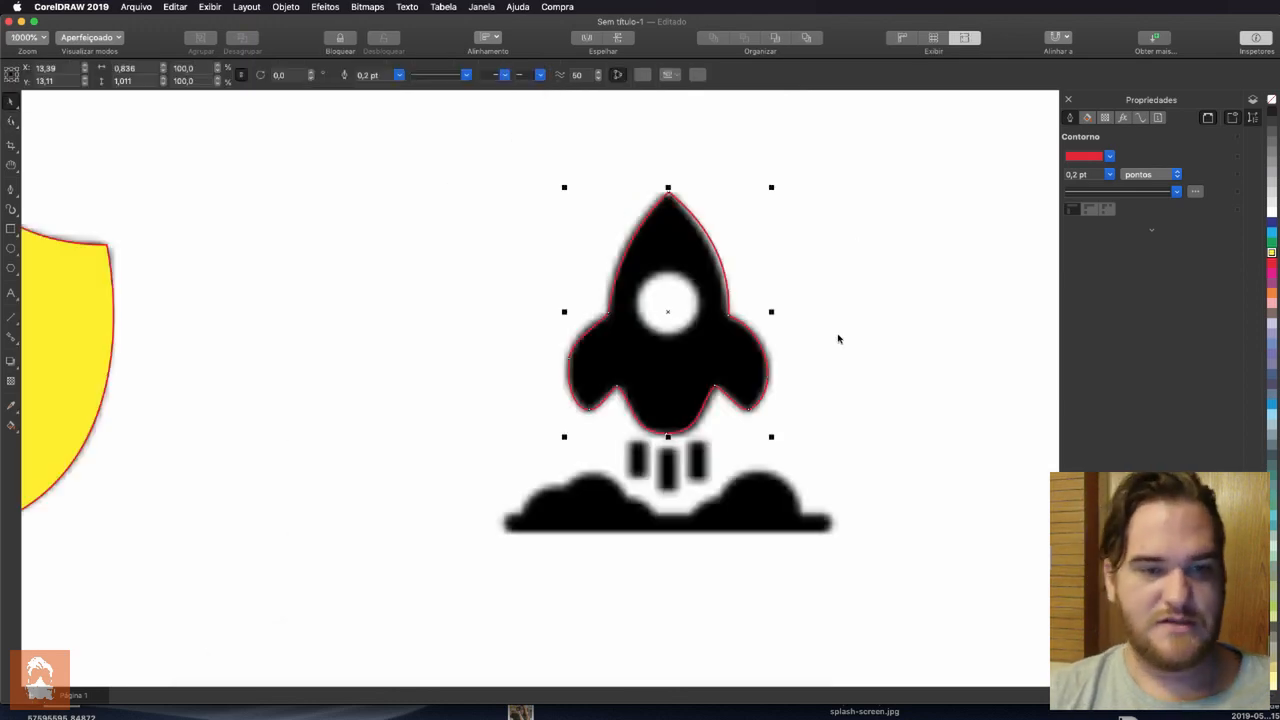
left_click(730, 320)
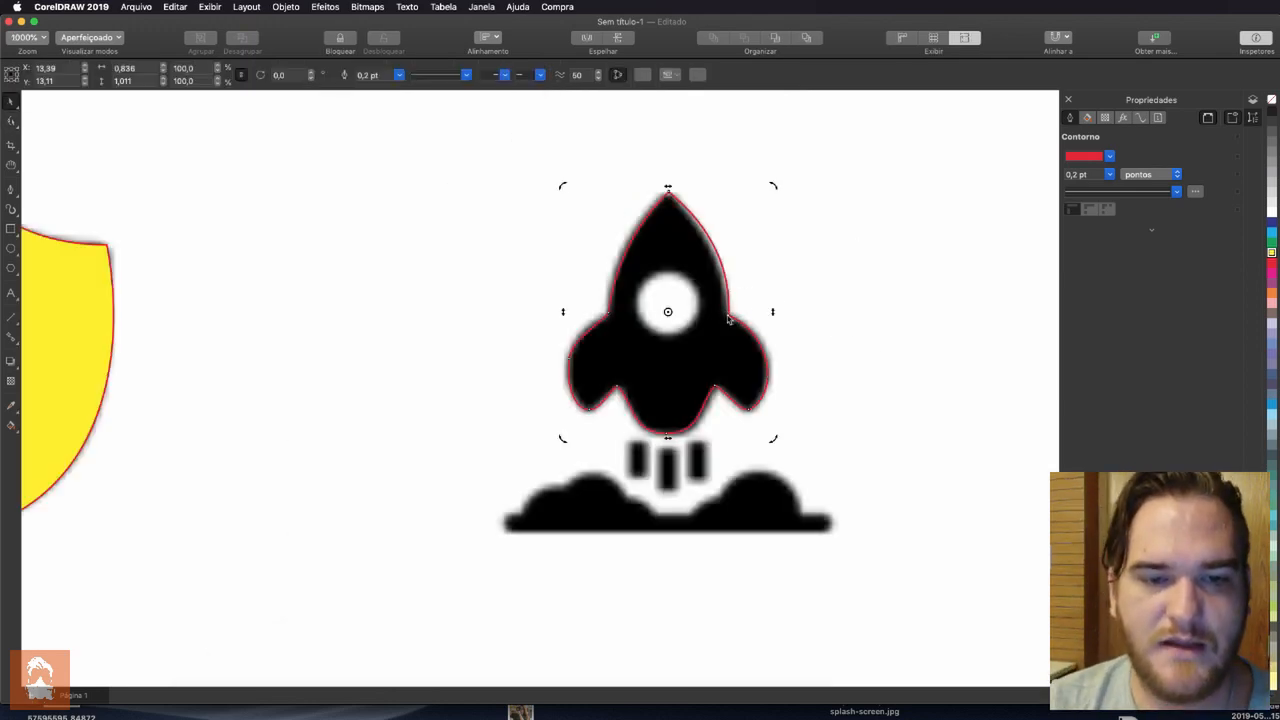
left_click(12, 120)
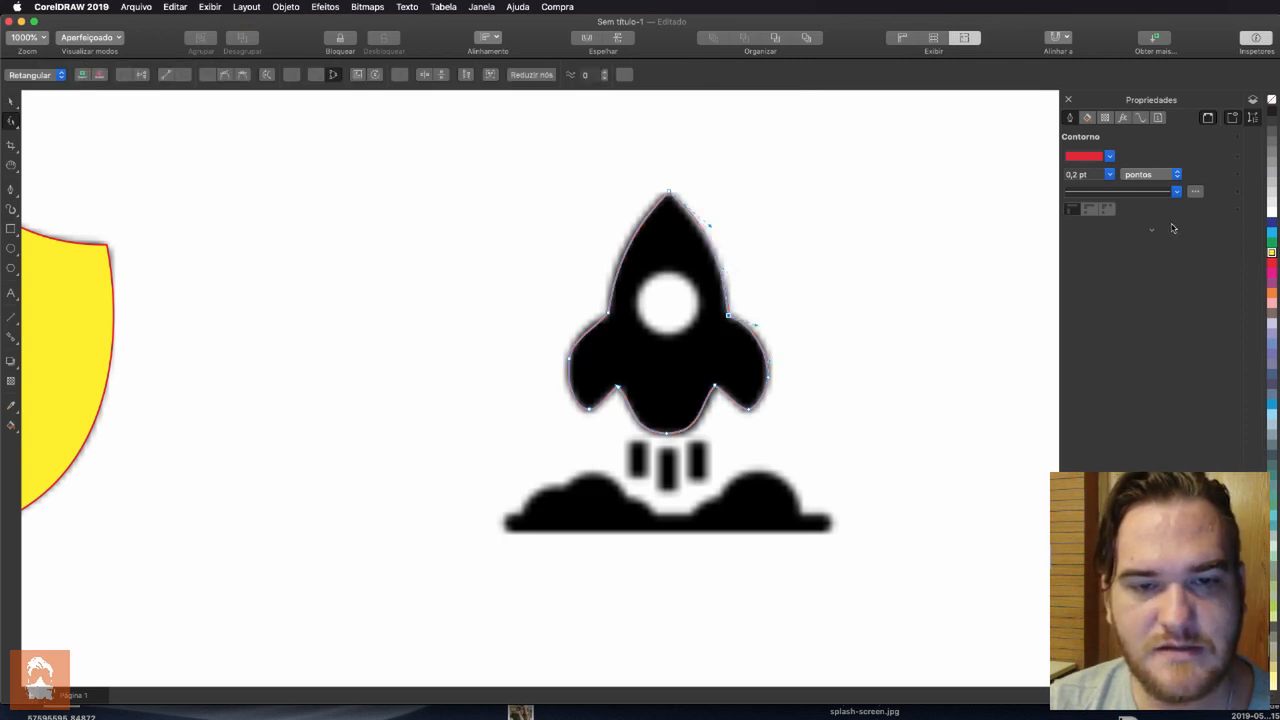
left_click(1271, 233)
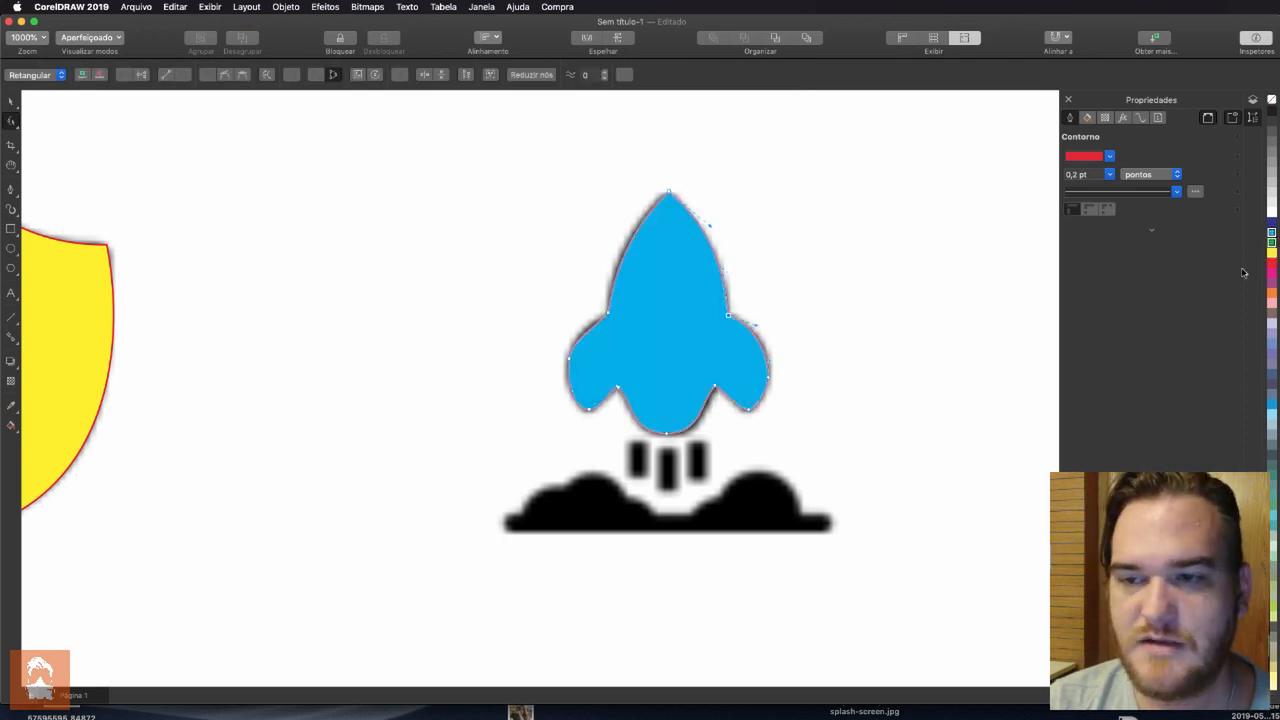
left_click(11, 101)
left_click(183, 266)
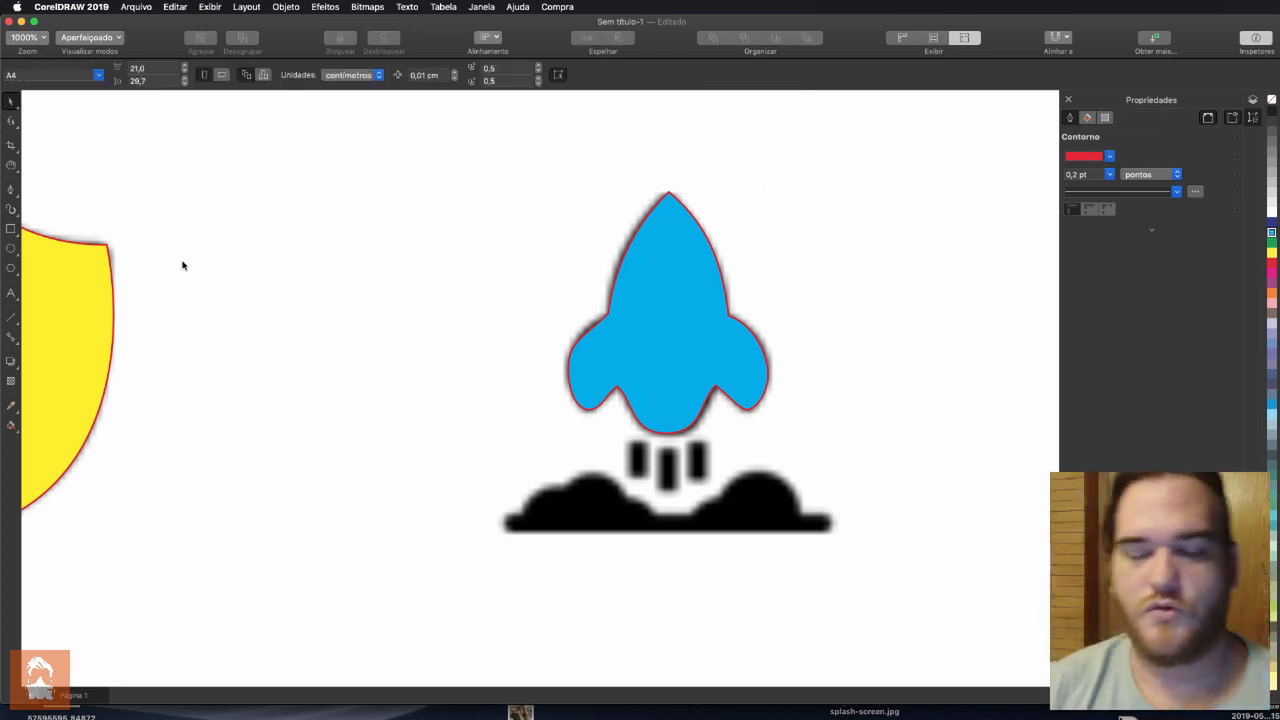
scroll(857, 600, "down", 3)
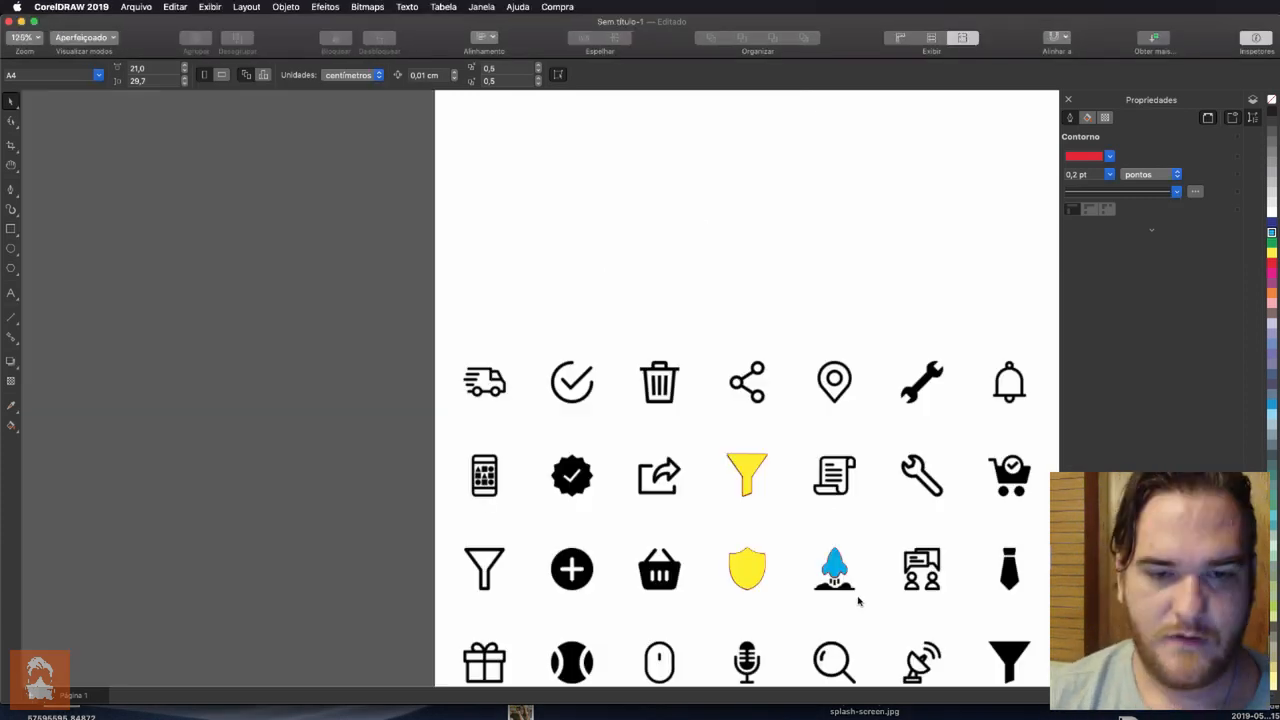